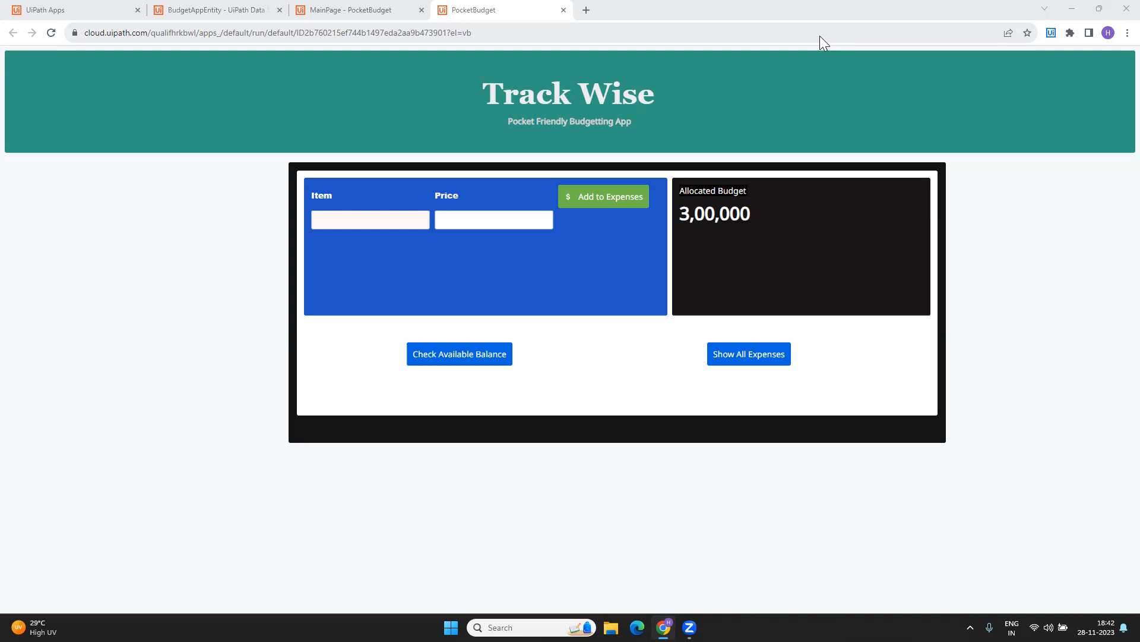
- Add an expense for the item Dinner with a price of 3000
{"action": "left_click", "coordinate": [322, 219]}
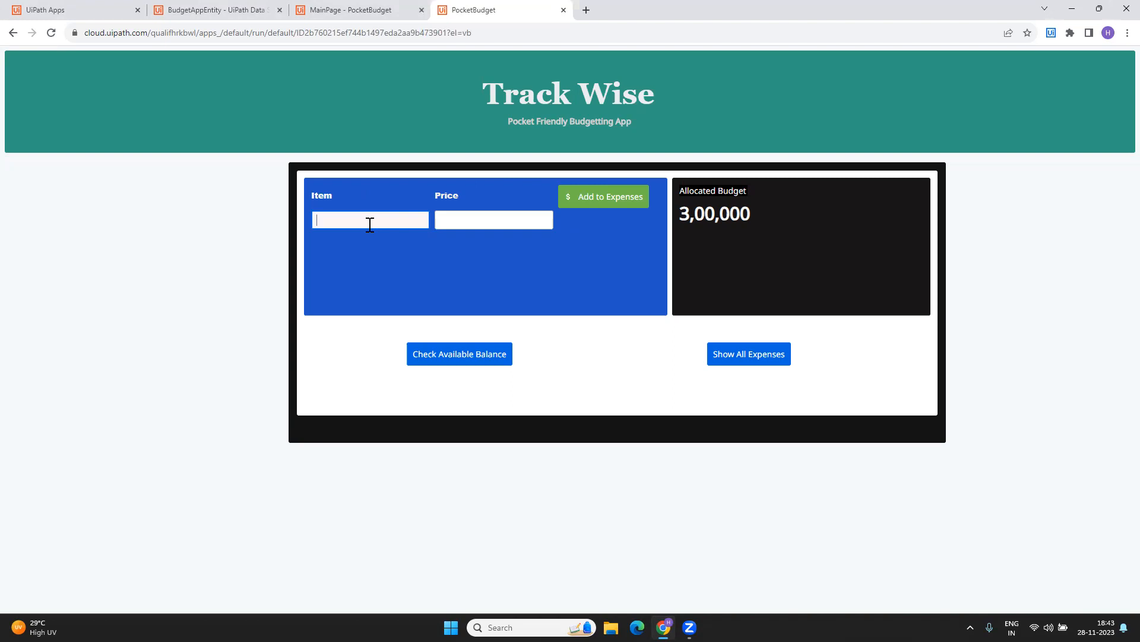
{"action": "left_click", "coordinate": [483, 225]}
{"action": "type", "text": "Dinner"}
{"action": "left_click", "coordinate": [483, 225]}
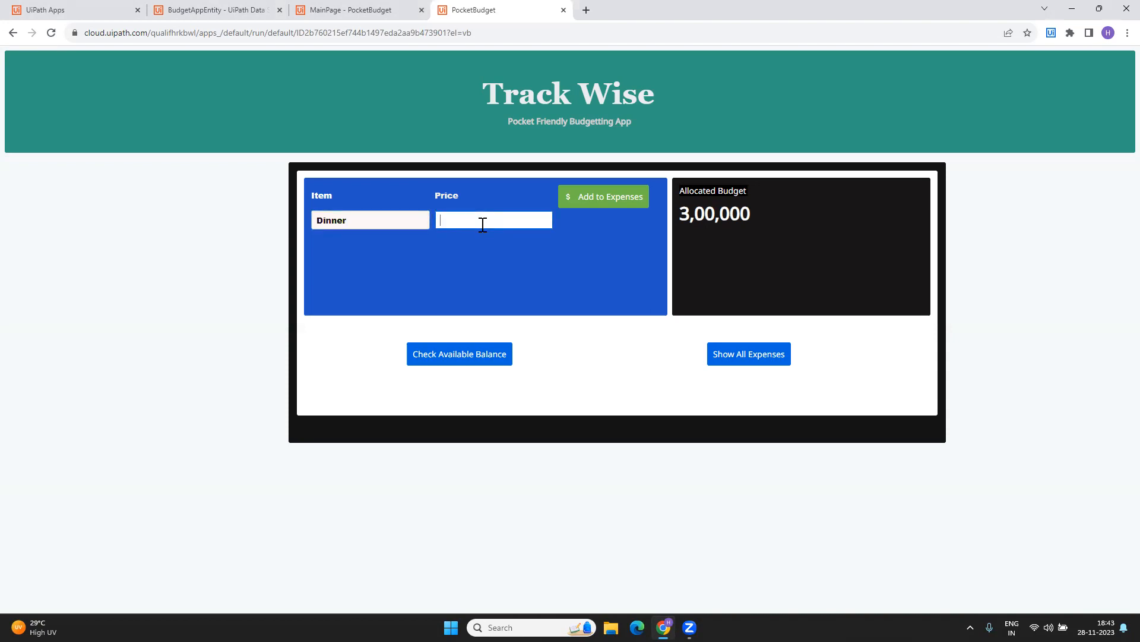
{"action": "type", "text": "3000"}
{"action": "left_click", "coordinate": [606, 211]}
- Check the available balance and review the allocated budget, amount spent and remaining balance
{"action": "left_click", "coordinate": [477, 369]}
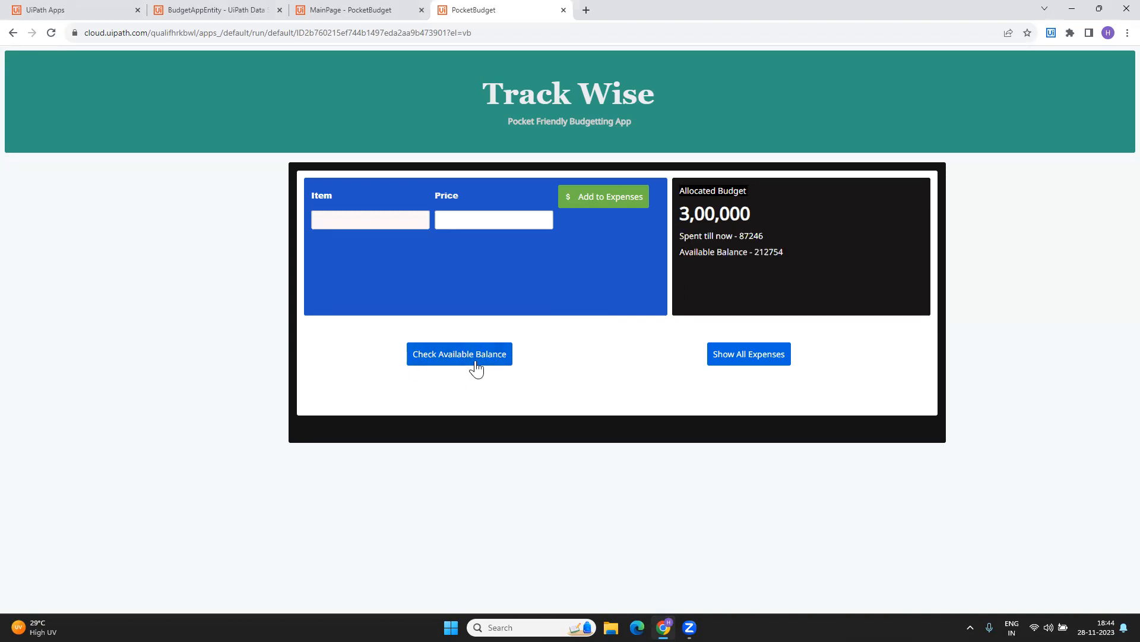
{"action": "left_click_drag", "start_coordinate": [680, 190], "coordinate": [830, 232]}
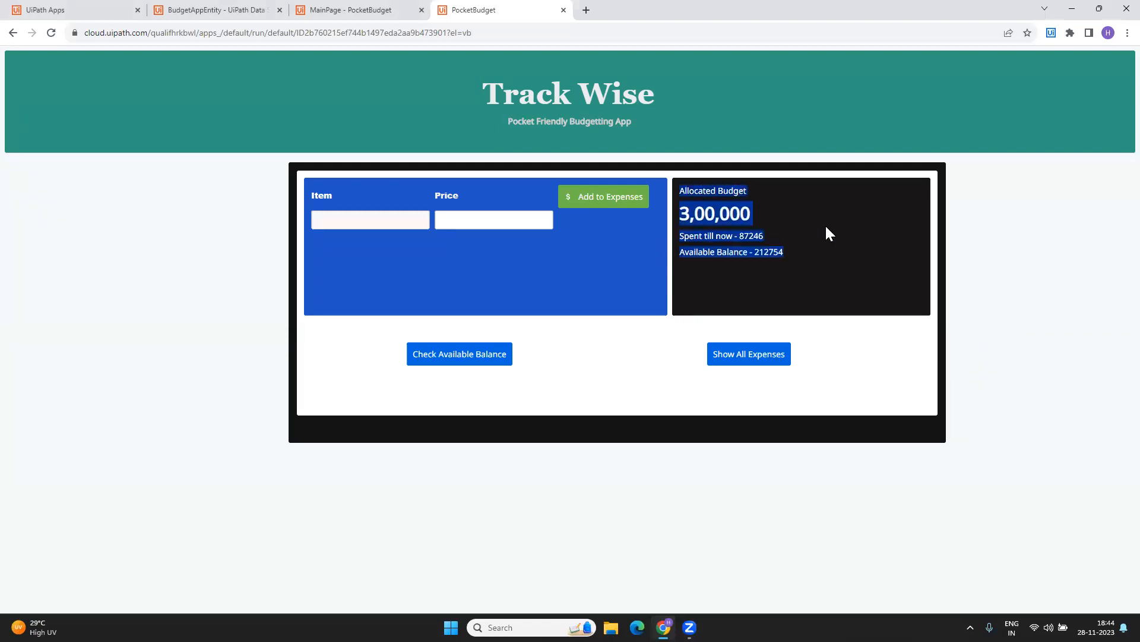
{"action": "left_click", "coordinate": [781, 202]}
{"action": "left_click_drag", "start_coordinate": [676, 234], "coordinate": [773, 235]}
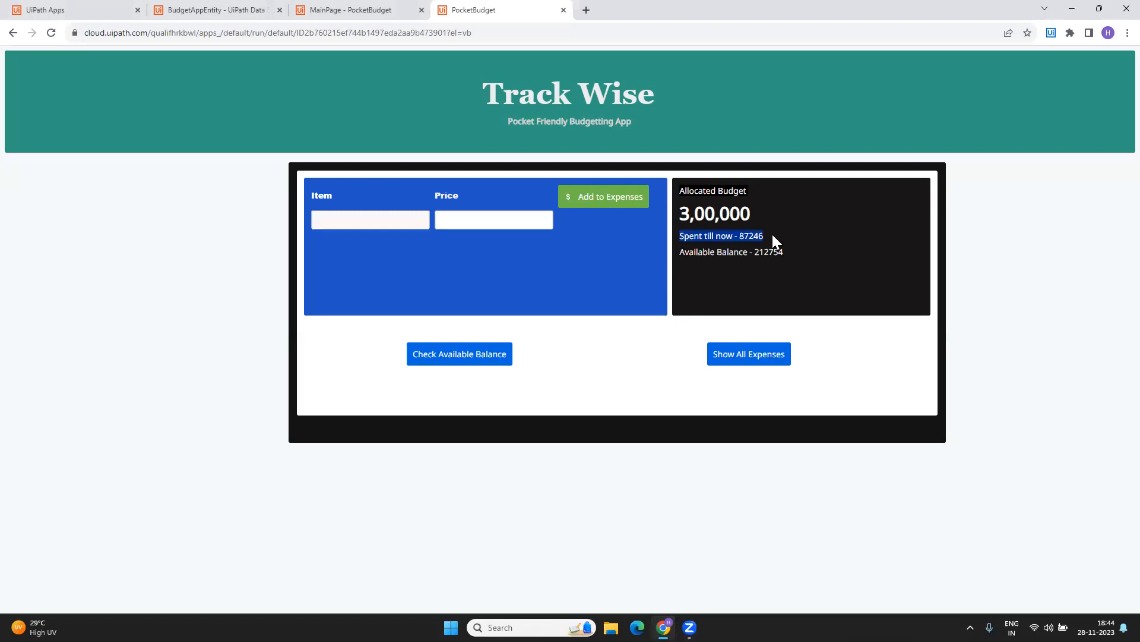
{"action": "left_click", "coordinate": [687, 257]}
{"action": "left_click_drag", "start_coordinate": [681, 253], "coordinate": [875, 269]}
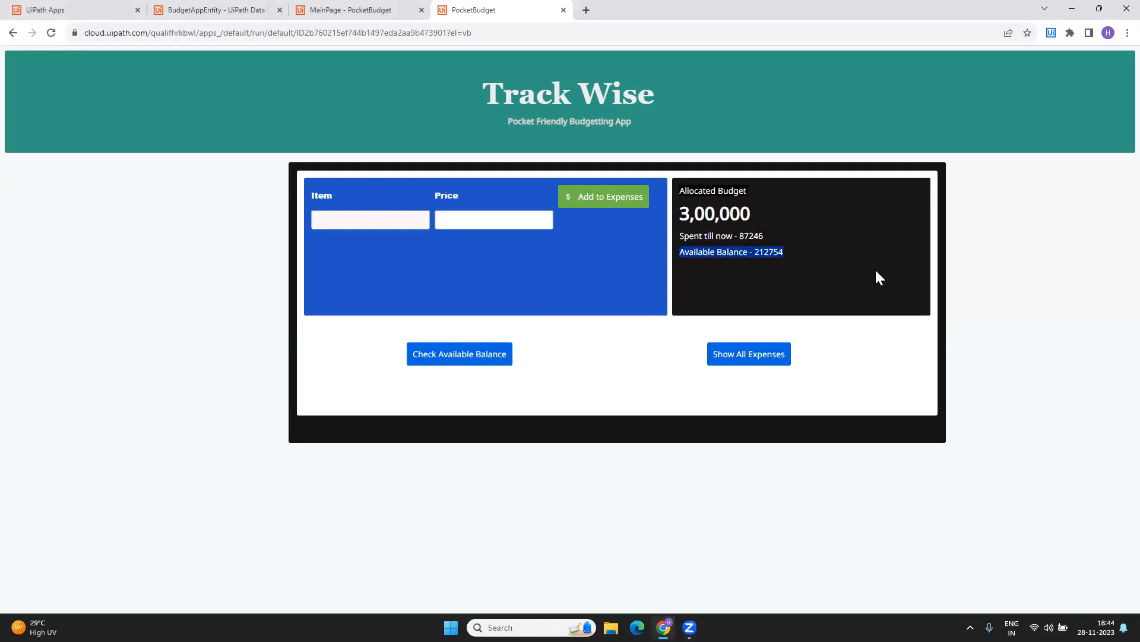
{"action": "left_click", "coordinate": [764, 254]}
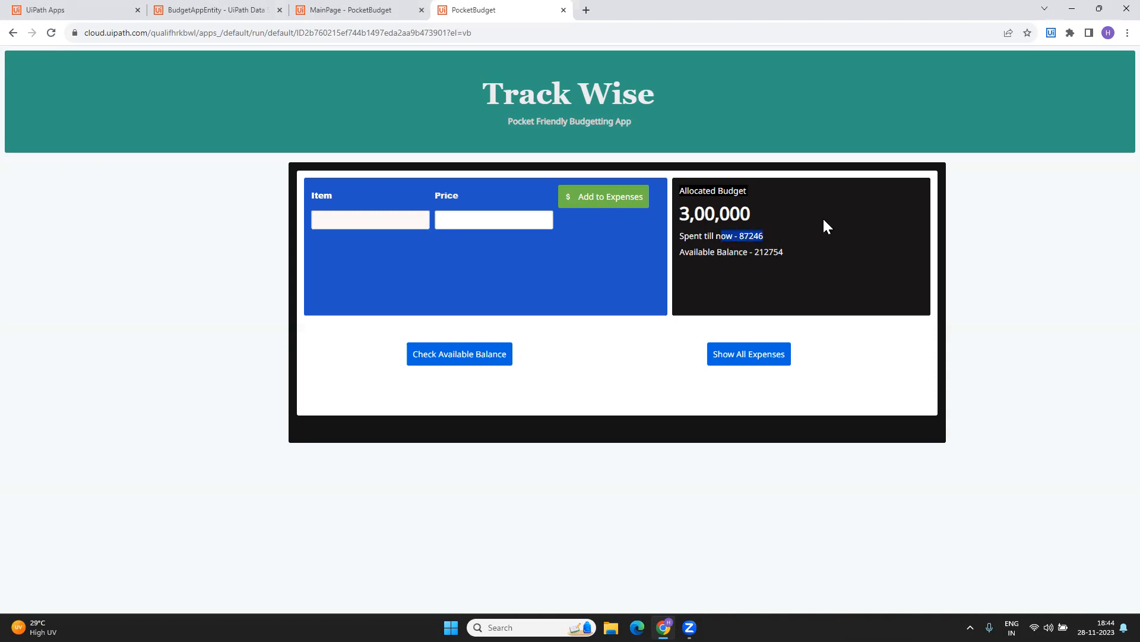
{"action": "left_click", "coordinate": [799, 229]}
- Show all expenses and look through the full list of items and prices
{"action": "left_click", "coordinate": [737, 356]}
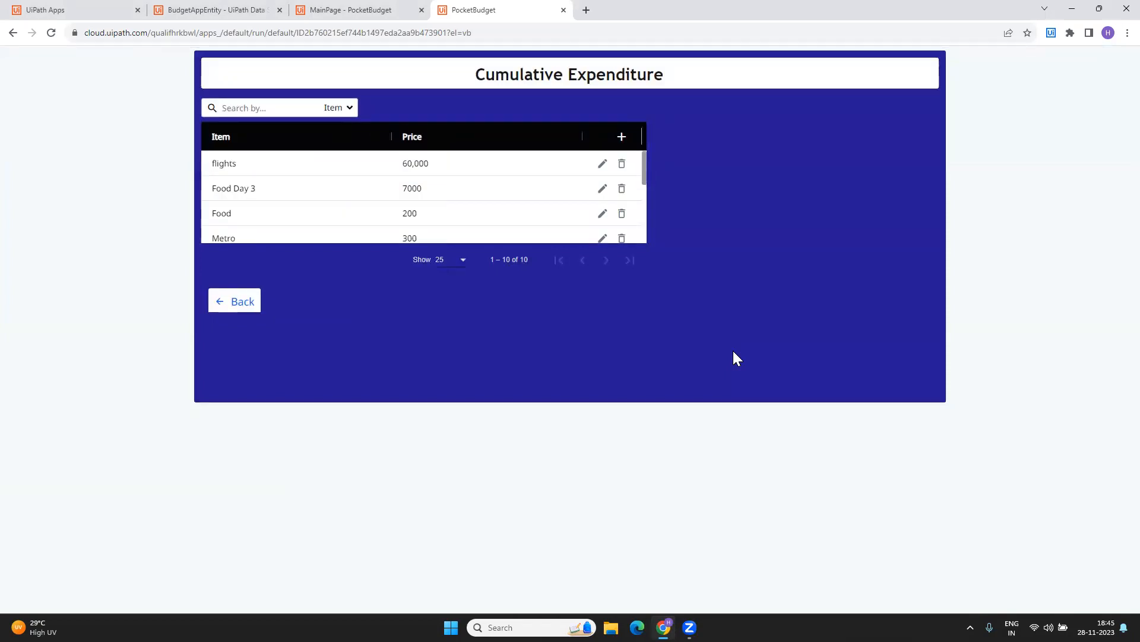
{"action": "scroll", "coordinate": [404, 205], "scroll_direction": "down", "scroll_amount": 5}
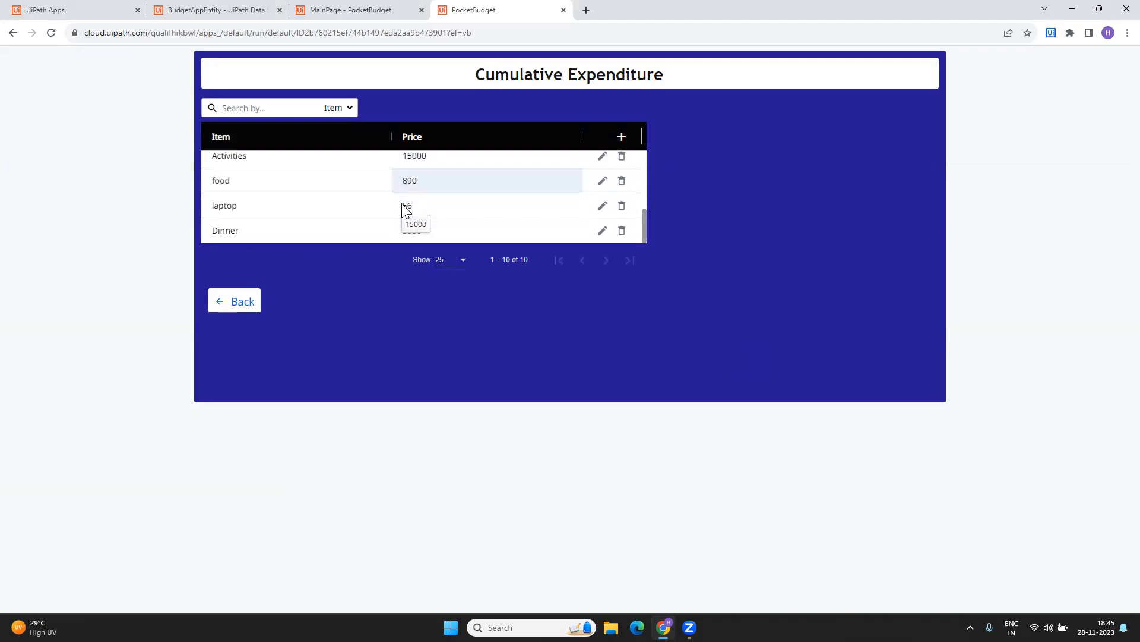
{"action": "scroll", "coordinate": [403, 209], "scroll_direction": "up", "scroll_amount": 5}
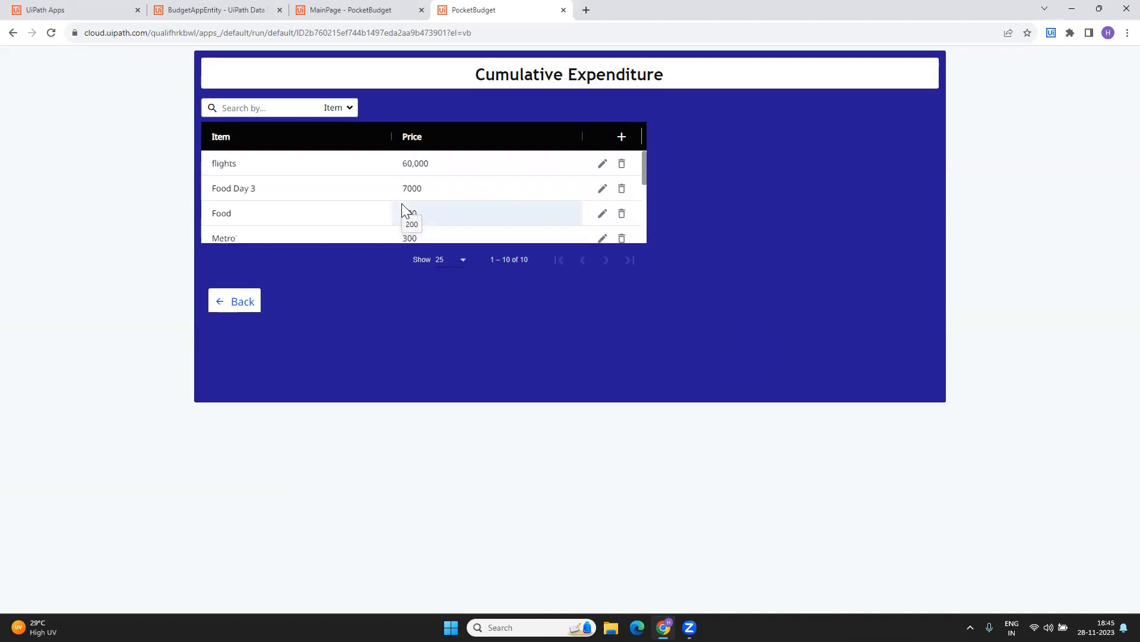
{"action": "scroll", "coordinate": [401, 204], "scroll_direction": "down", "scroll_amount": 5}
{"action": "scroll", "coordinate": [402, 203], "scroll_direction": "up", "scroll_amount": 5}
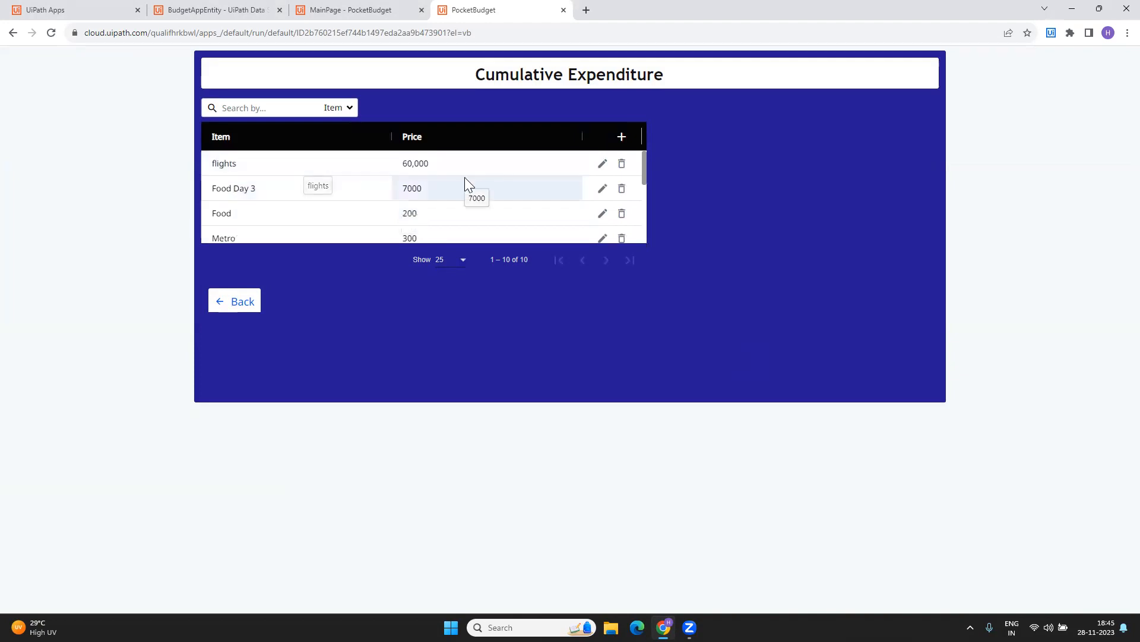
{"action": "scroll", "coordinate": [275, 207], "scroll_direction": "down", "scroll_amount": 5}
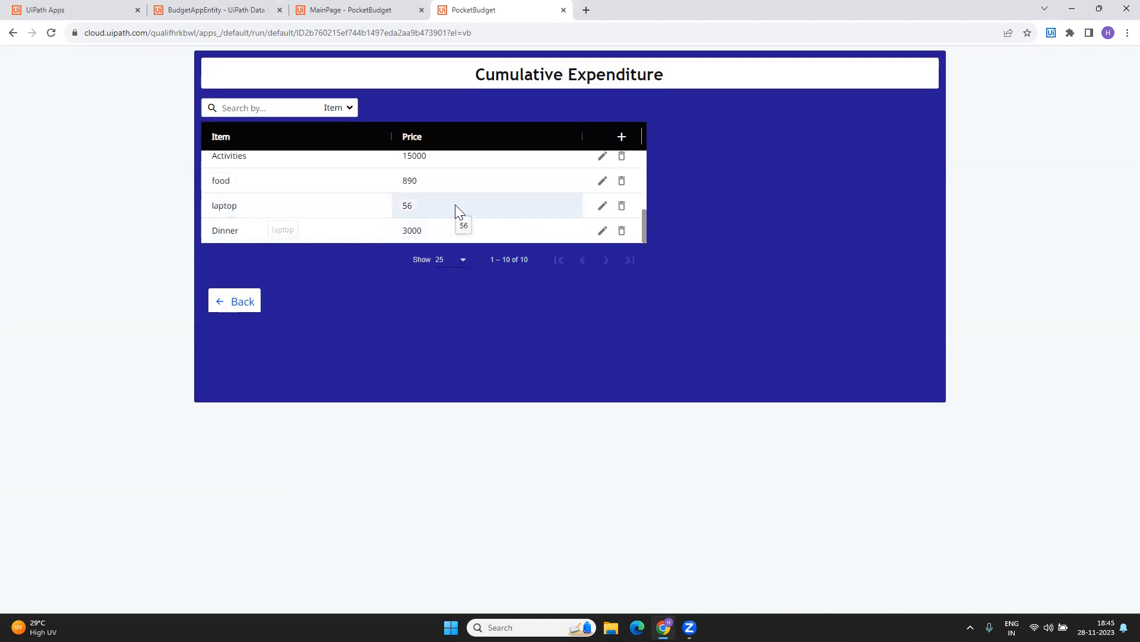
{"action": "scroll", "coordinate": [455, 208], "scroll_direction": "up", "scroll_amount": 3}
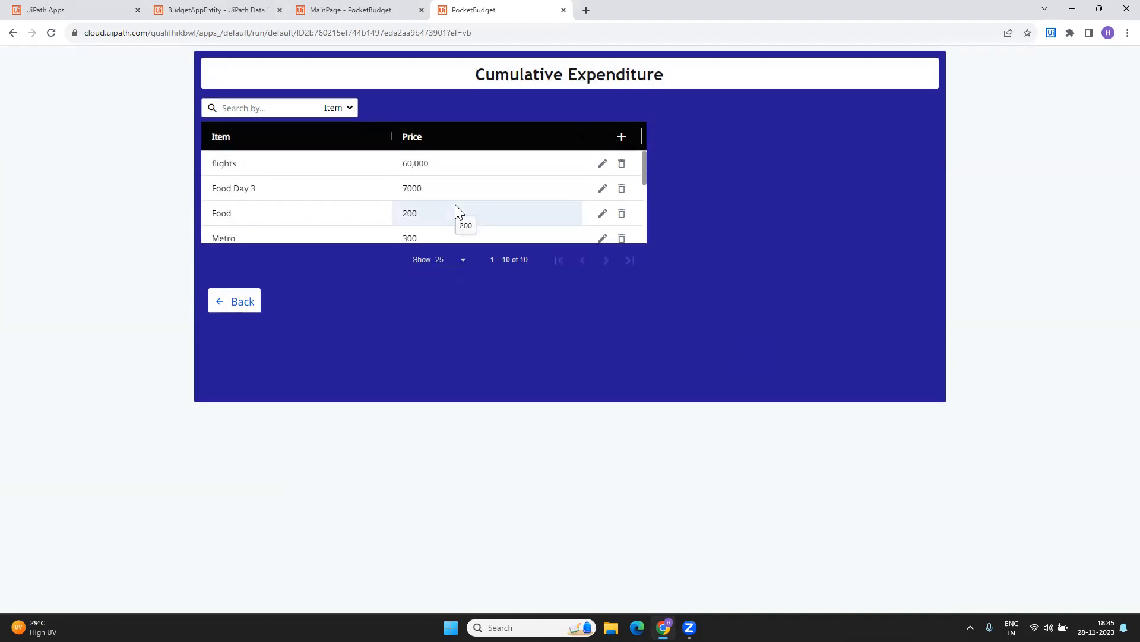
- Delete the Metro2 record from the cumulative expenditure table
{"action": "scroll", "coordinate": [458, 207], "scroll_direction": "down", "scroll_amount": 1}
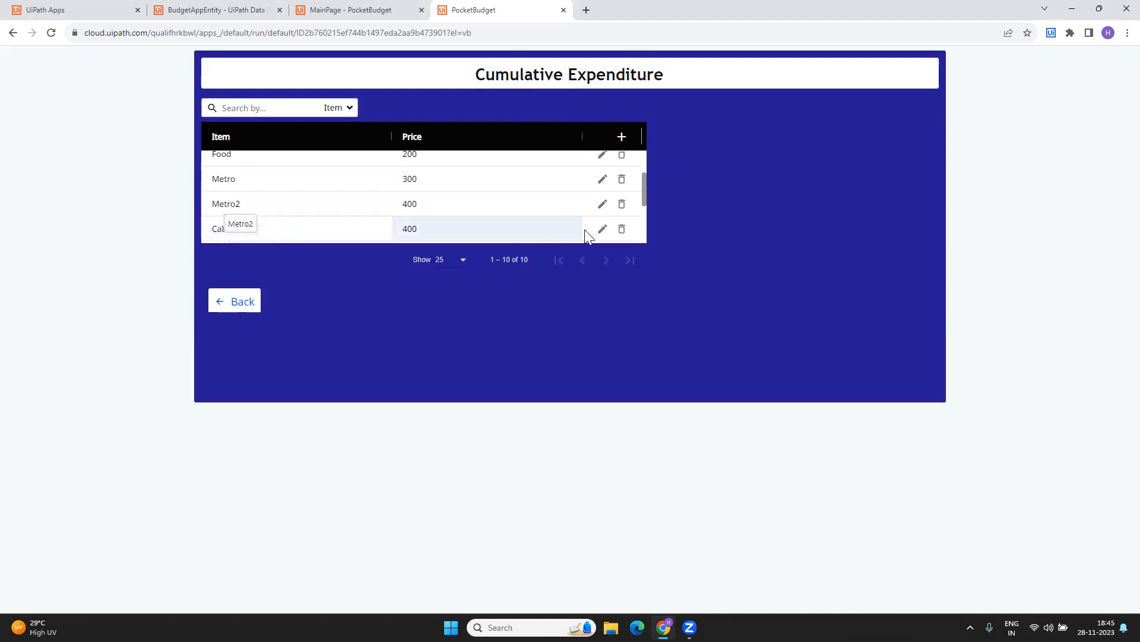
{"action": "left_click", "coordinate": [622, 205]}
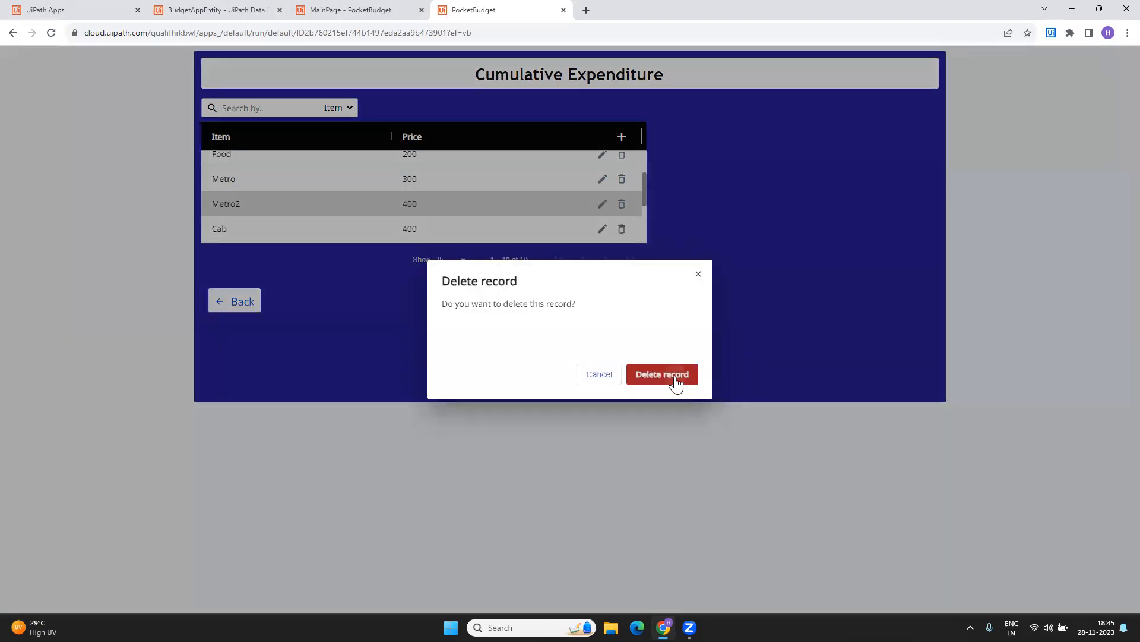
{"action": "left_click", "coordinate": [675, 378]}
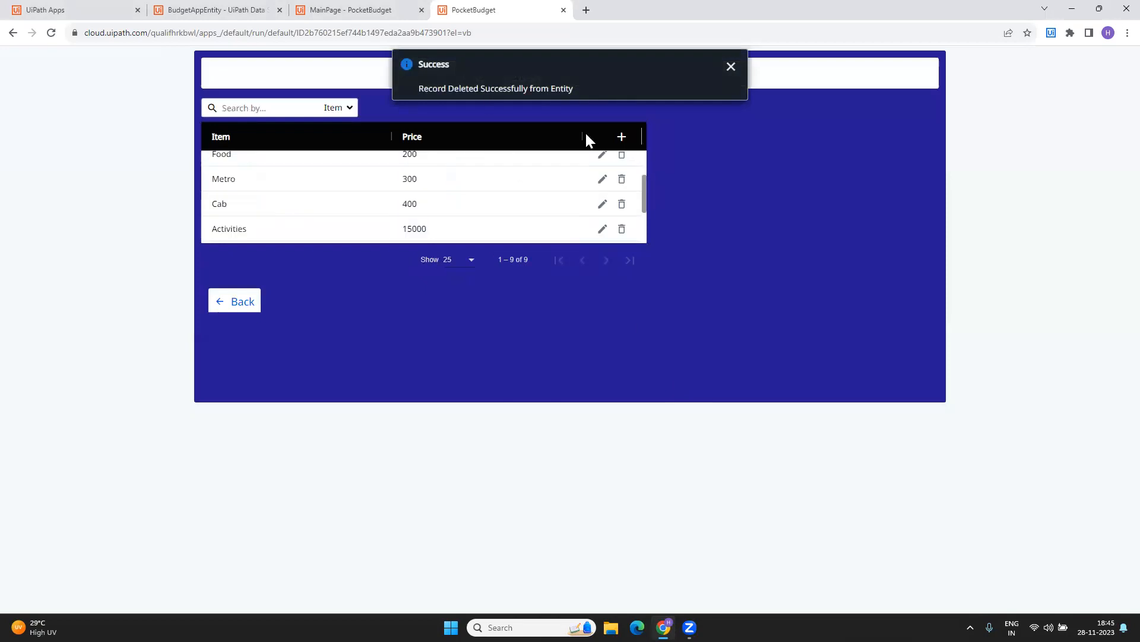
- Return to the Track Wise main page and refresh the spent amount and available balance
{"action": "left_click", "coordinate": [222, 304]}
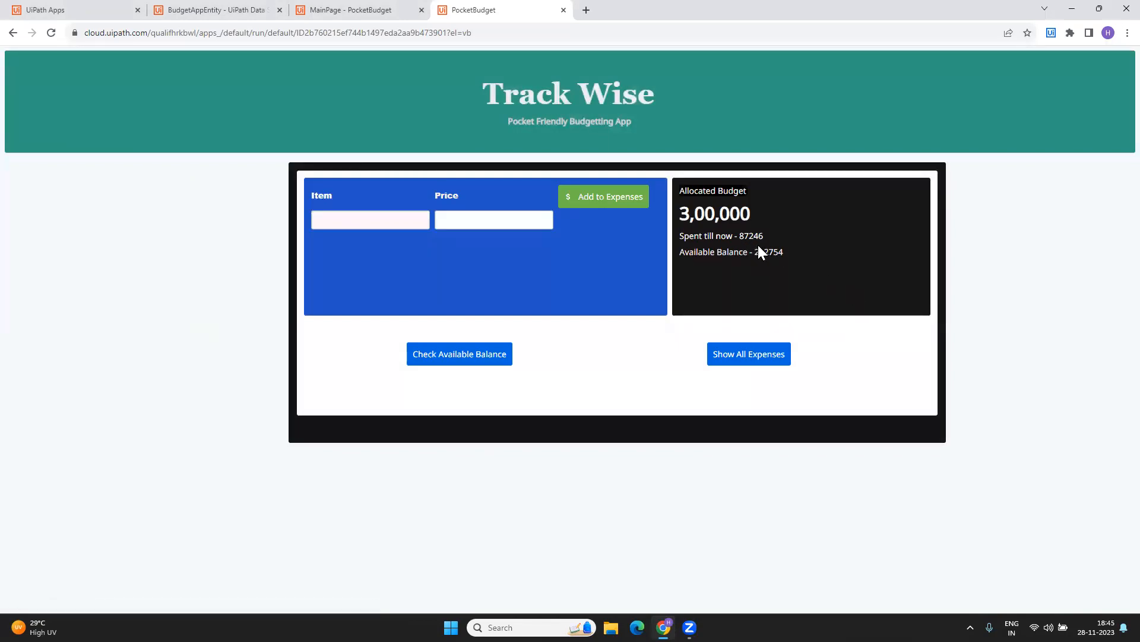
{"action": "left_click", "coordinate": [456, 358]}
{"action": "left_click", "coordinate": [368, 214]}
{"action": "right_click", "coordinate": [486, 212]}
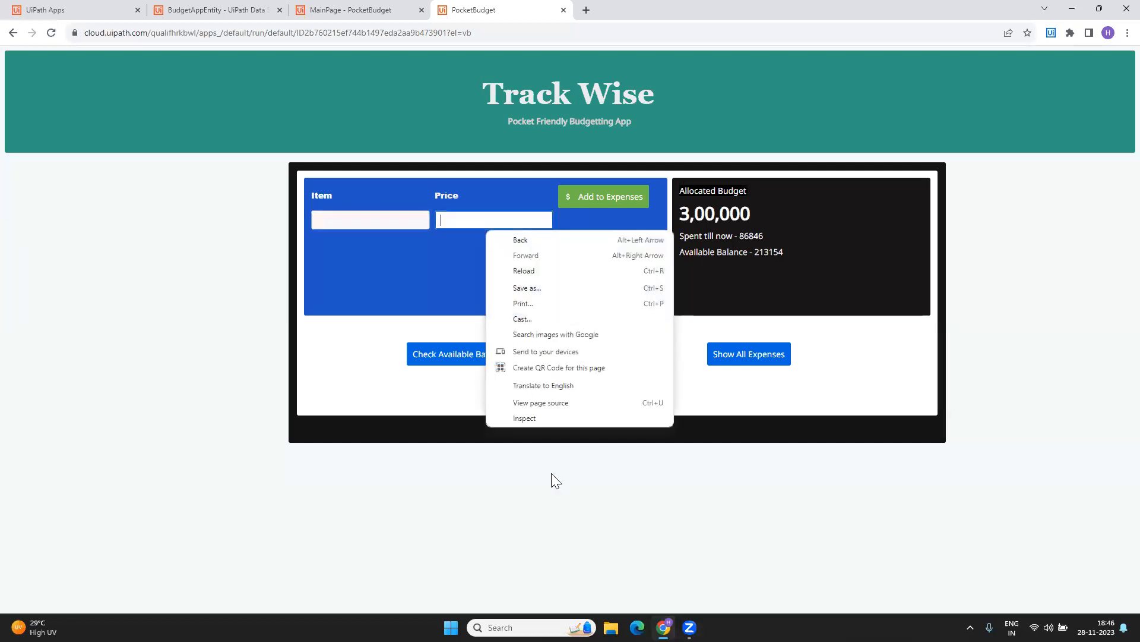
{"action": "left_click", "coordinate": [350, 361]}
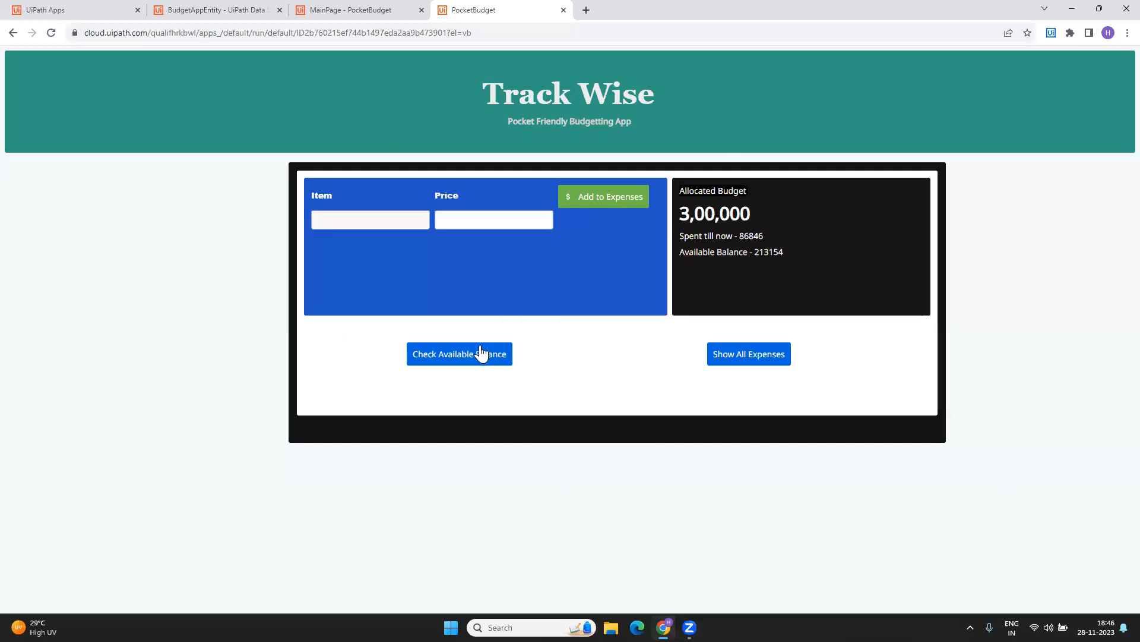
- Show all expenses and add a new record for Movie with a price of 500 directly in the expenditure table
{"action": "left_click", "coordinate": [729, 359]}
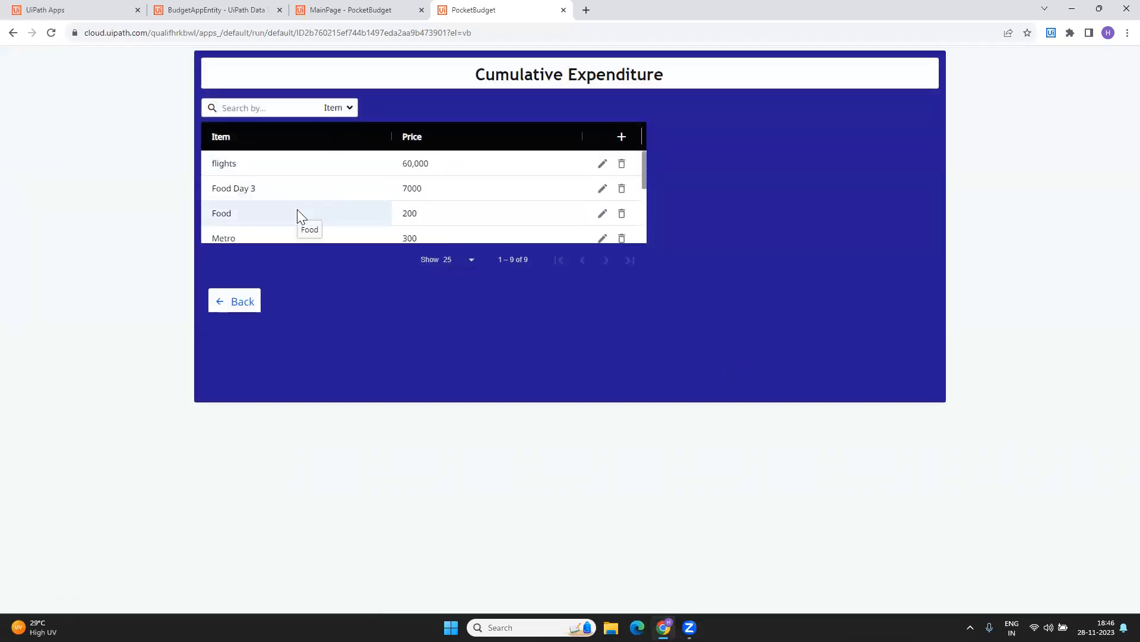
{"action": "left_click", "coordinate": [621, 137]}
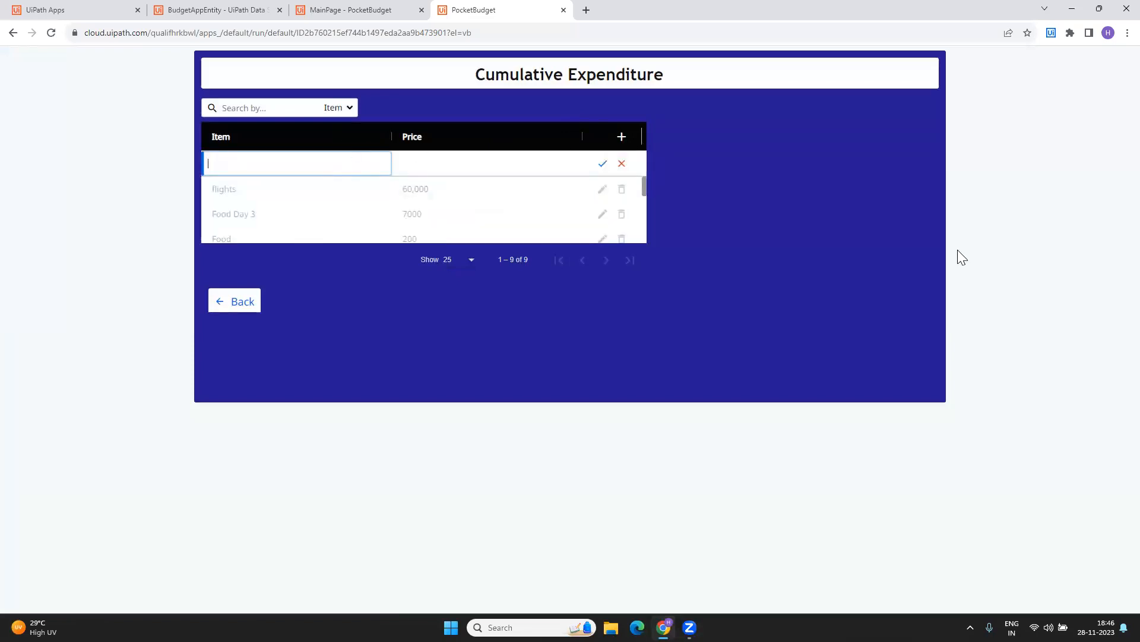
{"action": "type", "text": "Movie"}
{"action": "key", "text": "Tab"}
{"action": "type", "text": "500"}
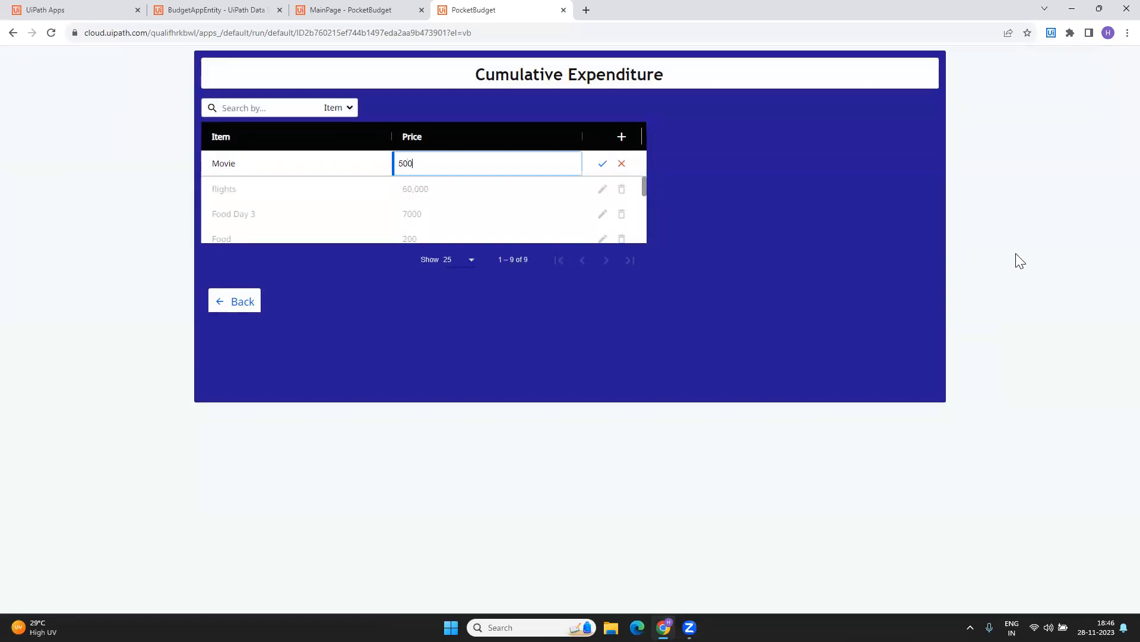
{"action": "left_click", "coordinate": [605, 167]}
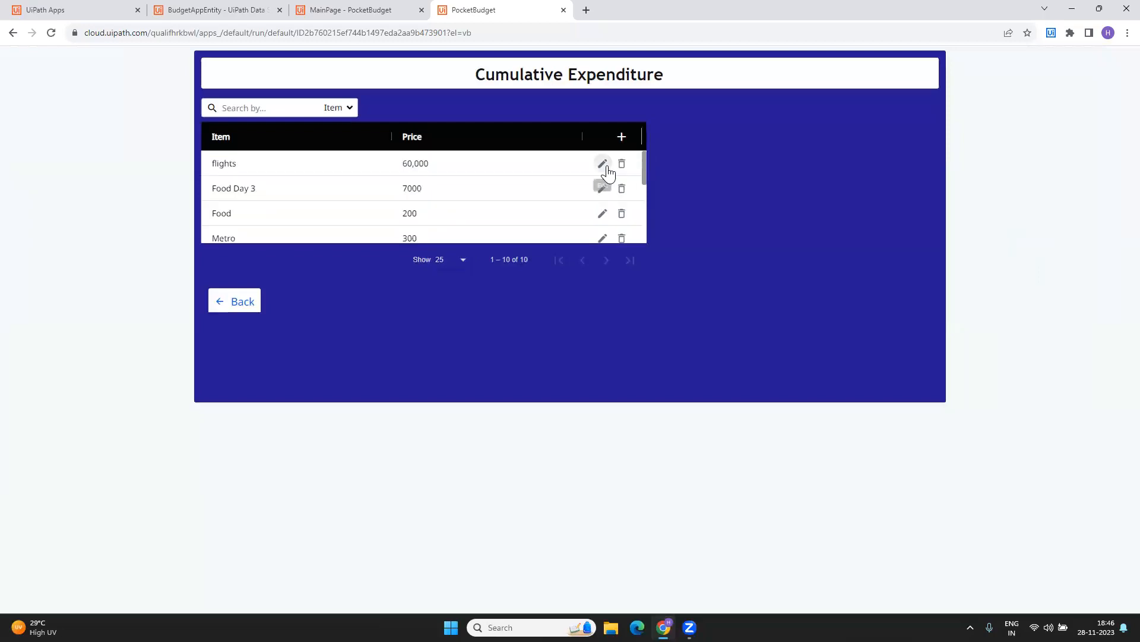
{"action": "scroll", "coordinate": [392, 228], "scroll_direction": "down", "scroll_amount": 1}
{"action": "scroll", "coordinate": [392, 229], "scroll_direction": "down", "scroll_amount": 3}
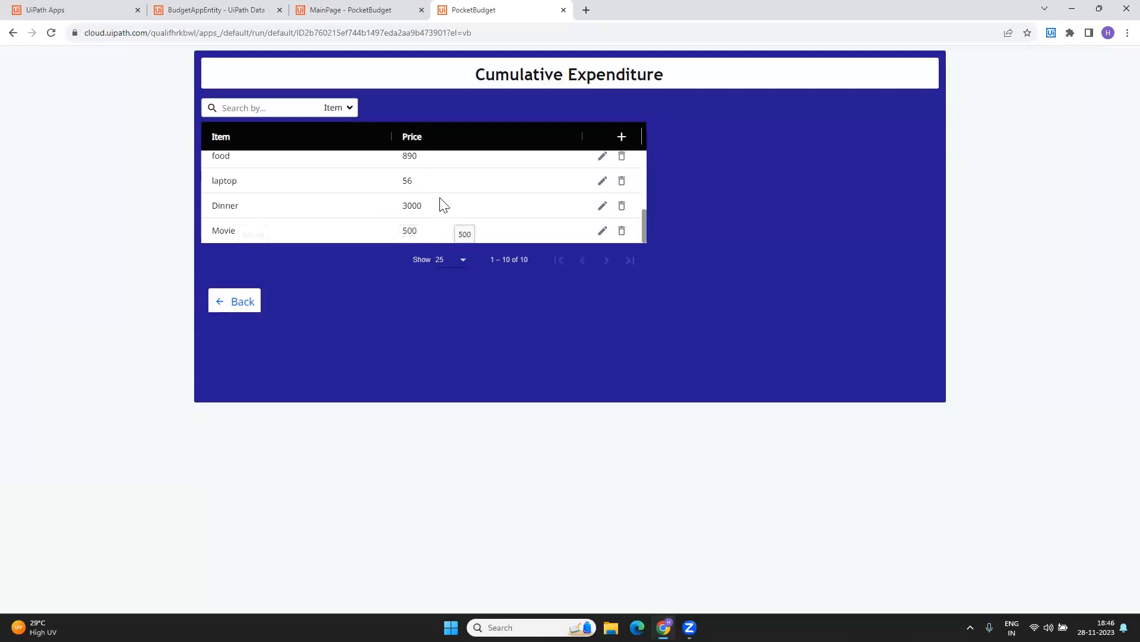
- Search the expenditure table by item for "food", and clear the search
{"action": "left_click", "coordinate": [290, 106]}
{"action": "type", "text": "food"}
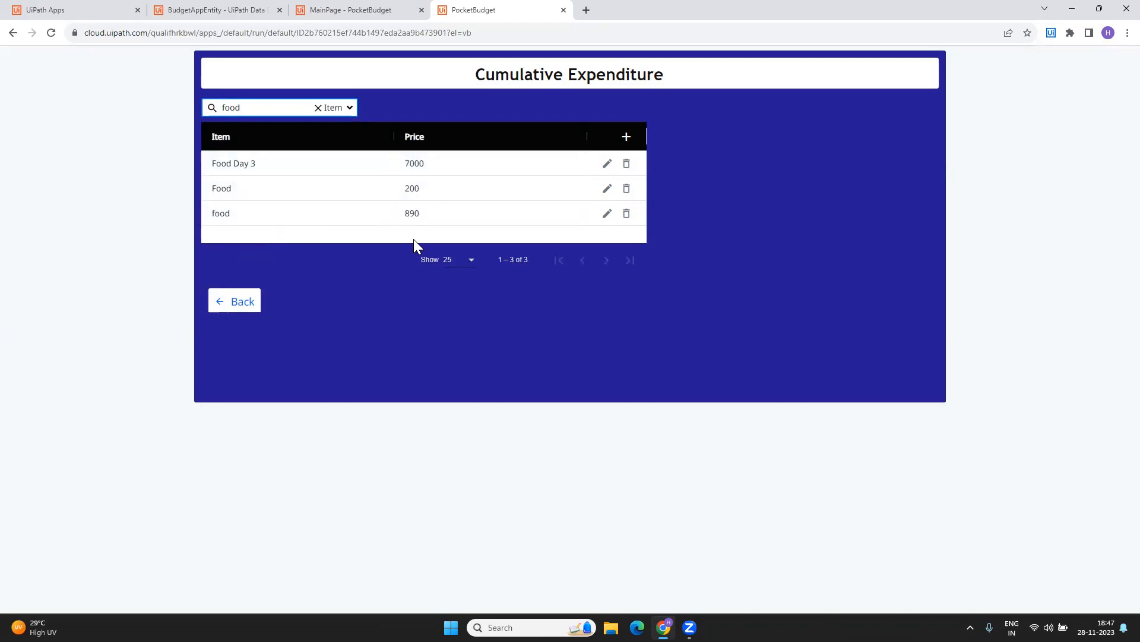
{"action": "left_click", "coordinate": [315, 110]}
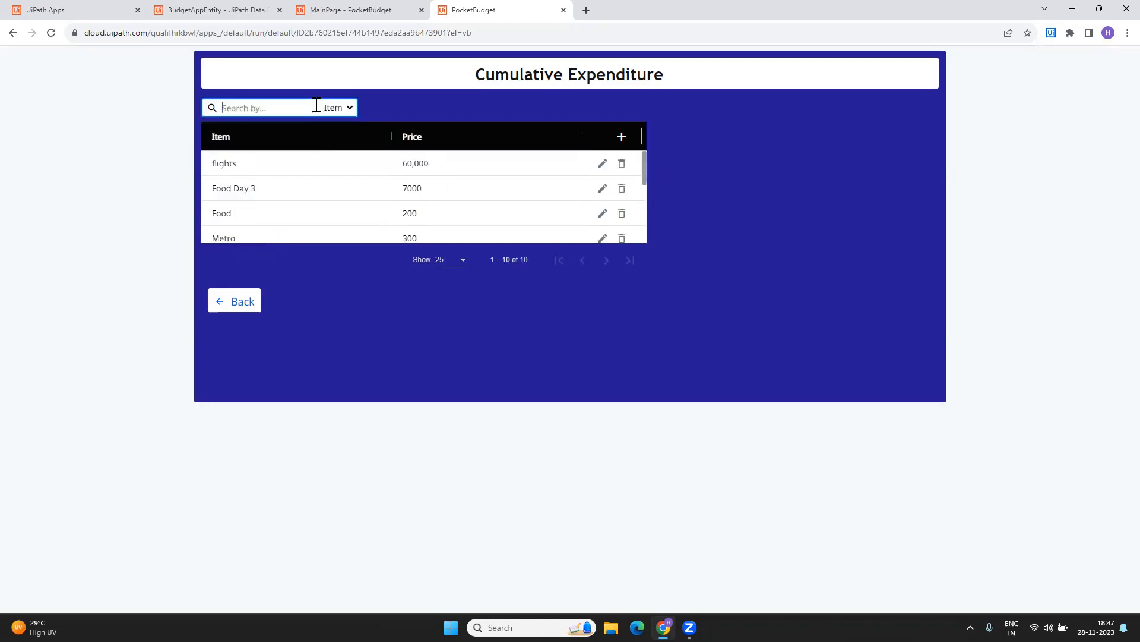
- Change the price of the flights record to 50,000 and save the row
{"action": "left_click", "coordinate": [600, 164]}
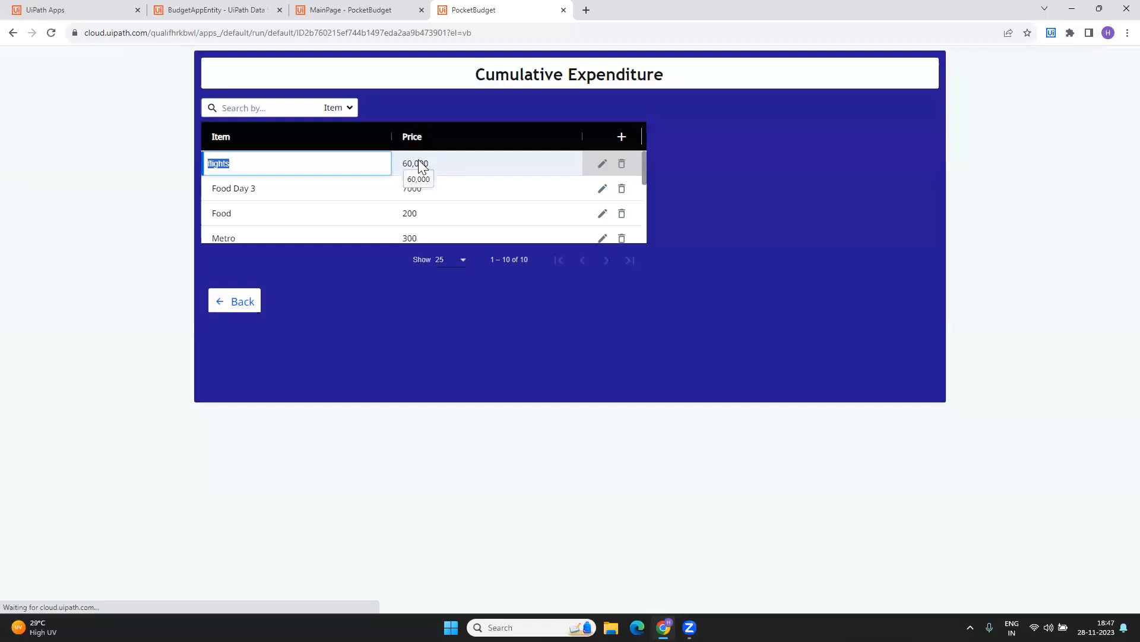
{"action": "double_click", "coordinate": [420, 163]}
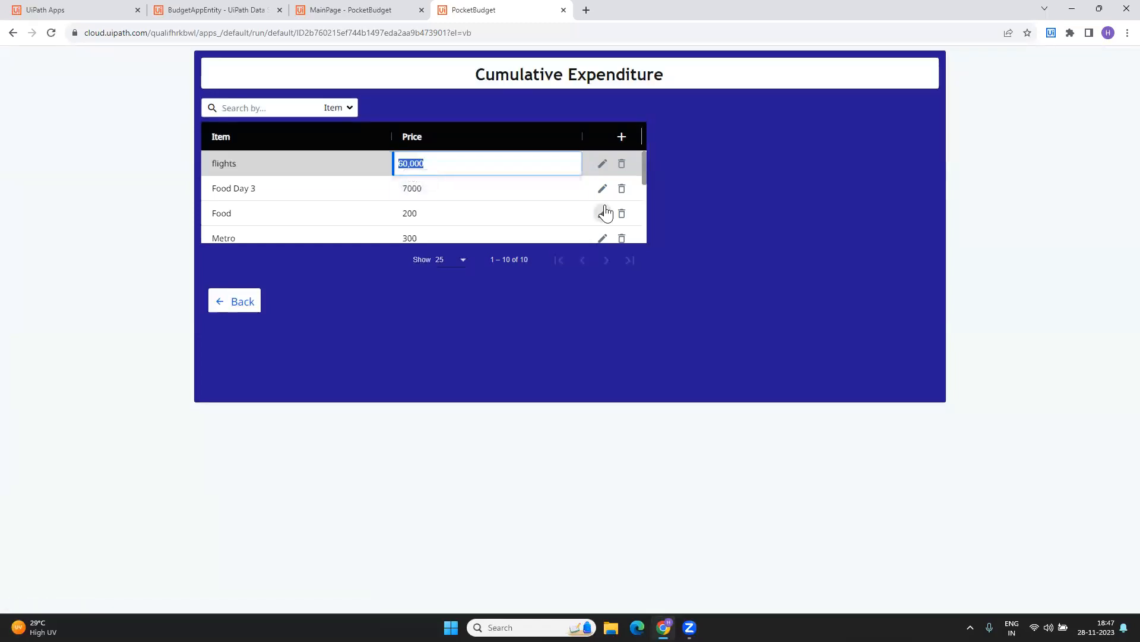
{"action": "type", "text": "50,000"}
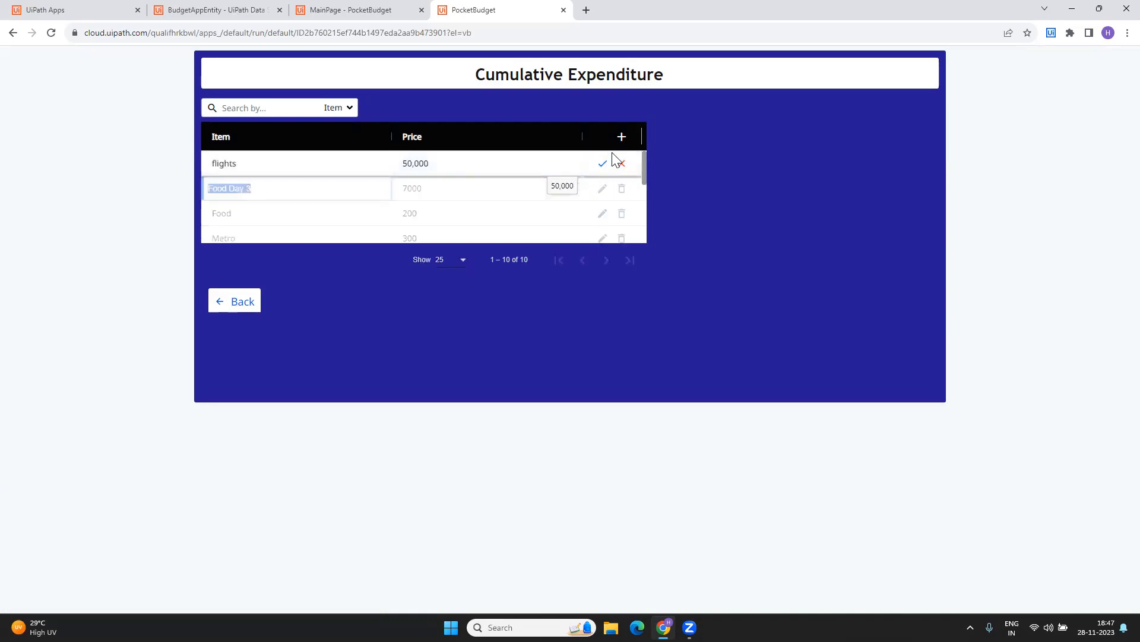
{"action": "left_click", "coordinate": [602, 163]}
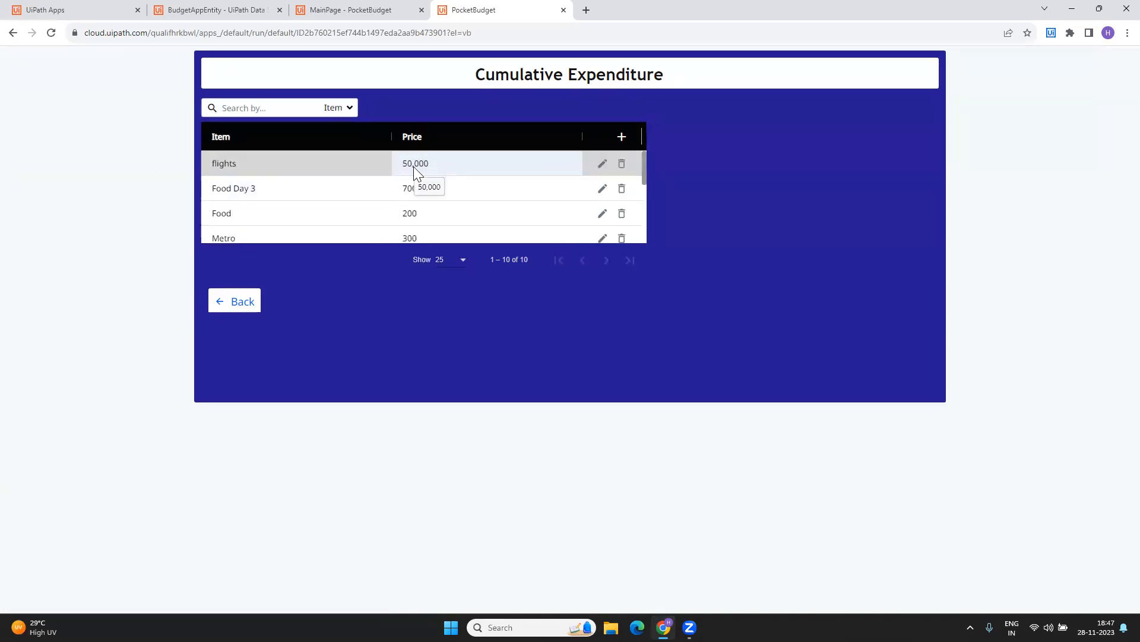
- Go back to the main page and check the available balance after the table edits
{"action": "left_click", "coordinate": [232, 302]}
{"action": "left_click", "coordinate": [461, 355]}
{"action": "left_click_drag", "start_coordinate": [740, 233], "coordinate": [771, 236]}
{"action": "left_click", "coordinate": [771, 237]}
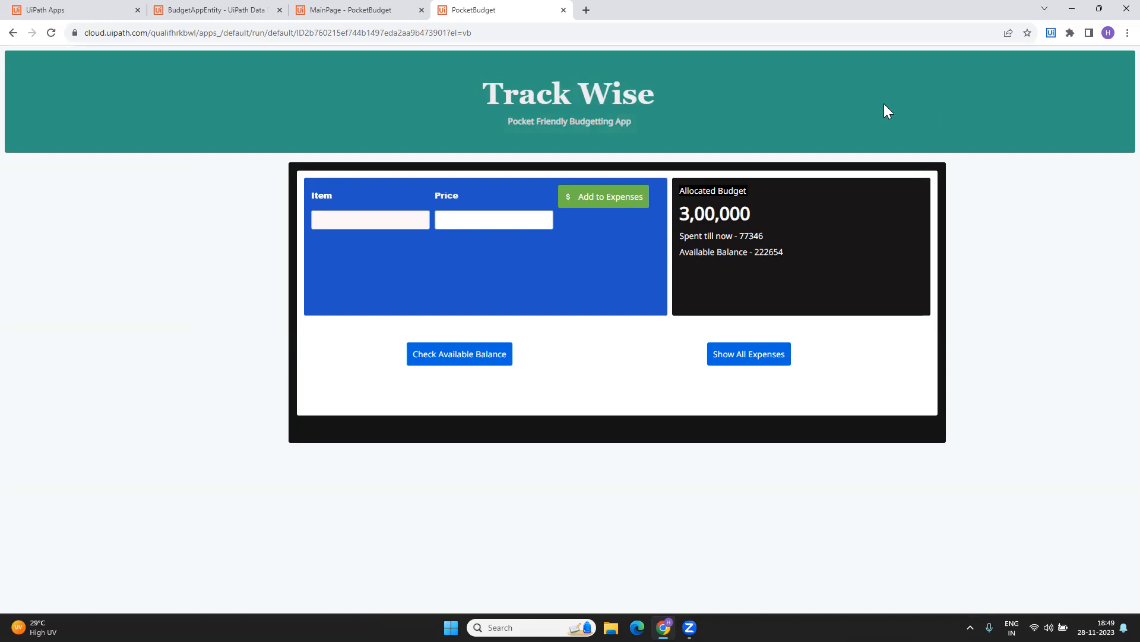
- Leave the PocketBudget editor for the UiPath Apps project list and clone the published PocketBudget app
{"action": "left_click", "coordinate": [853, 22]}
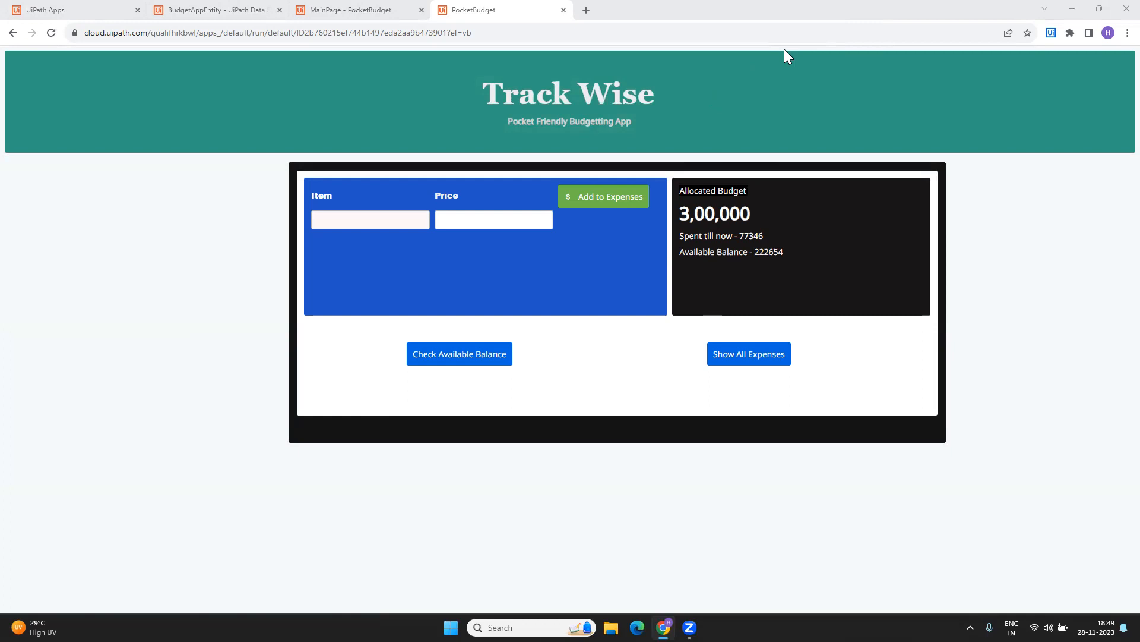
{"action": "left_click", "coordinate": [351, 8]}
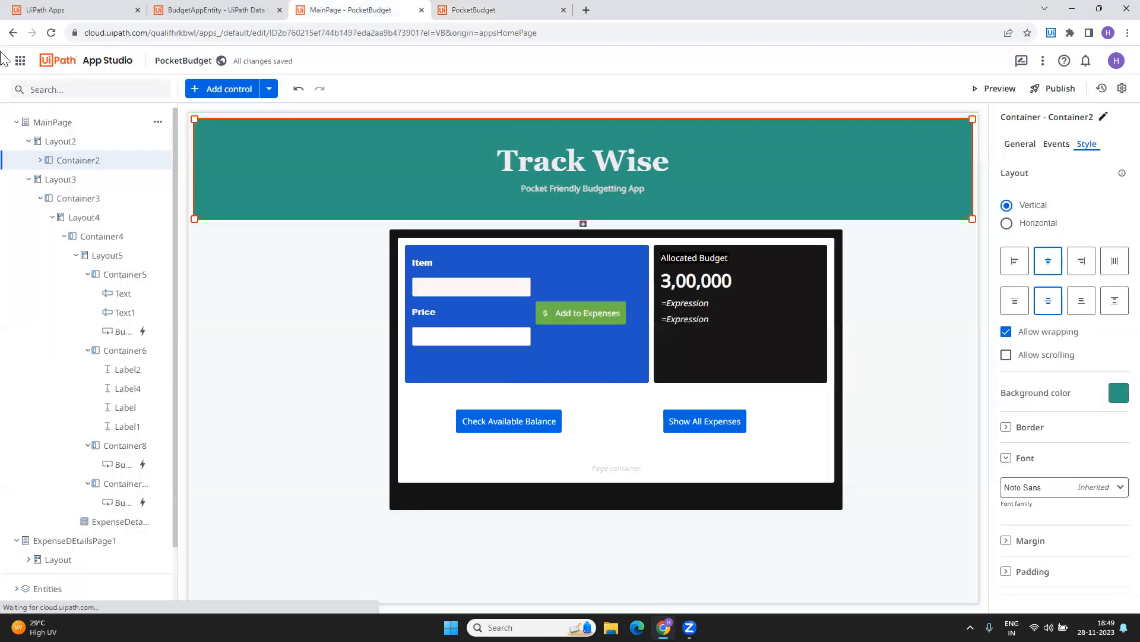
{"action": "left_click", "coordinate": [13, 32]}
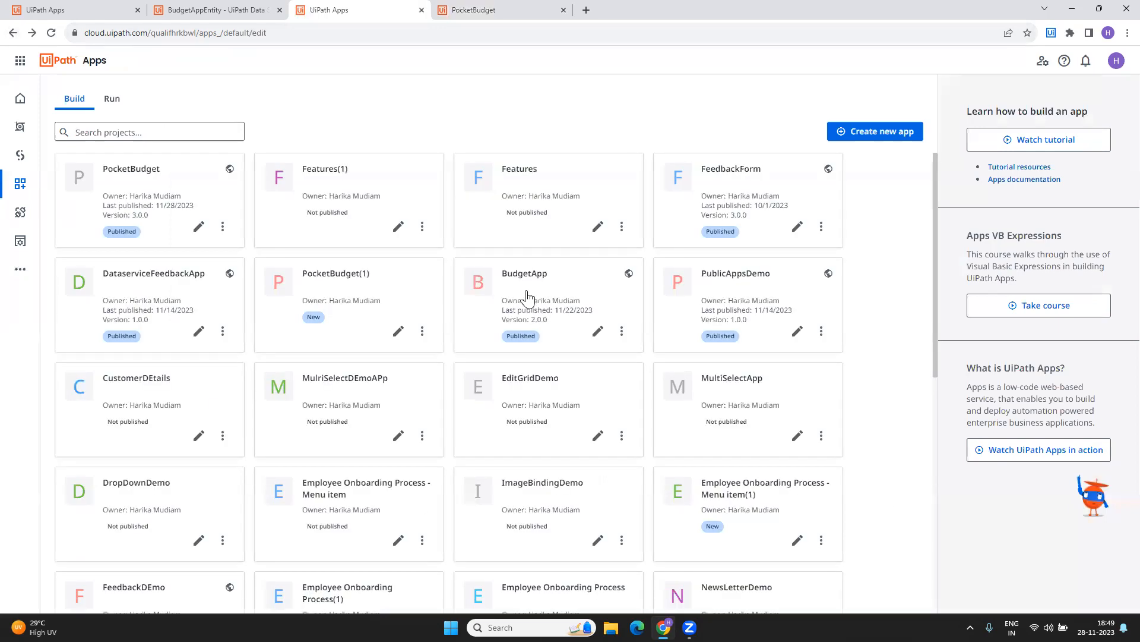
{"action": "left_click", "coordinate": [223, 226]}
{"action": "left_click", "coordinate": [265, 274]}
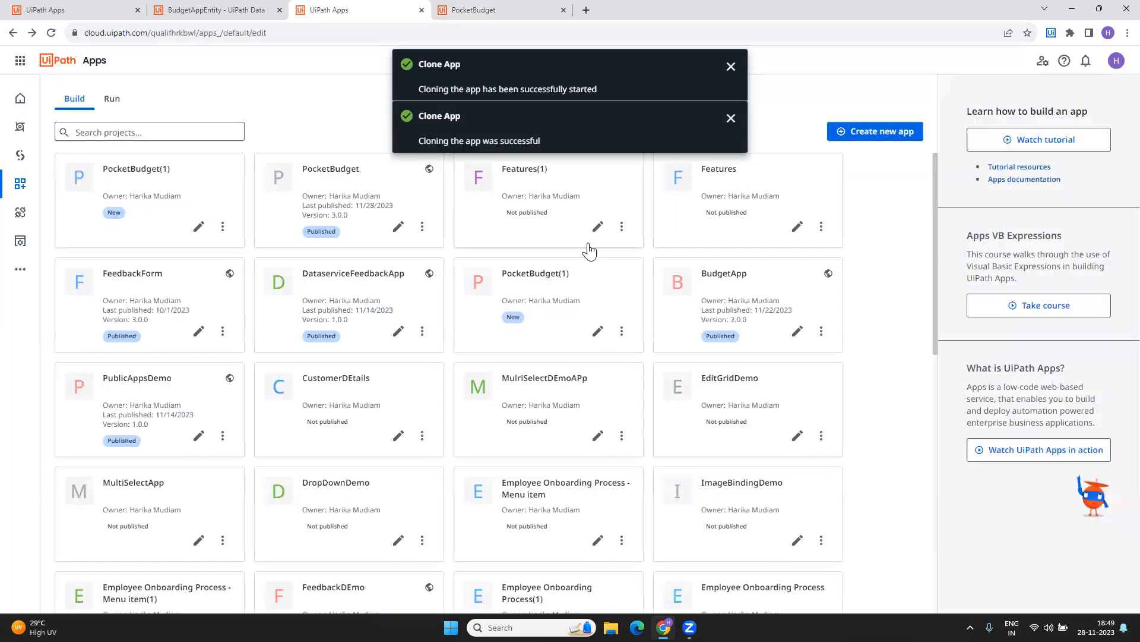
- Open the cloned PocketBudget(1) app, rename it PocketBudget_DEmo in its general settings and save the change
{"action": "left_click", "coordinate": [199, 227]}
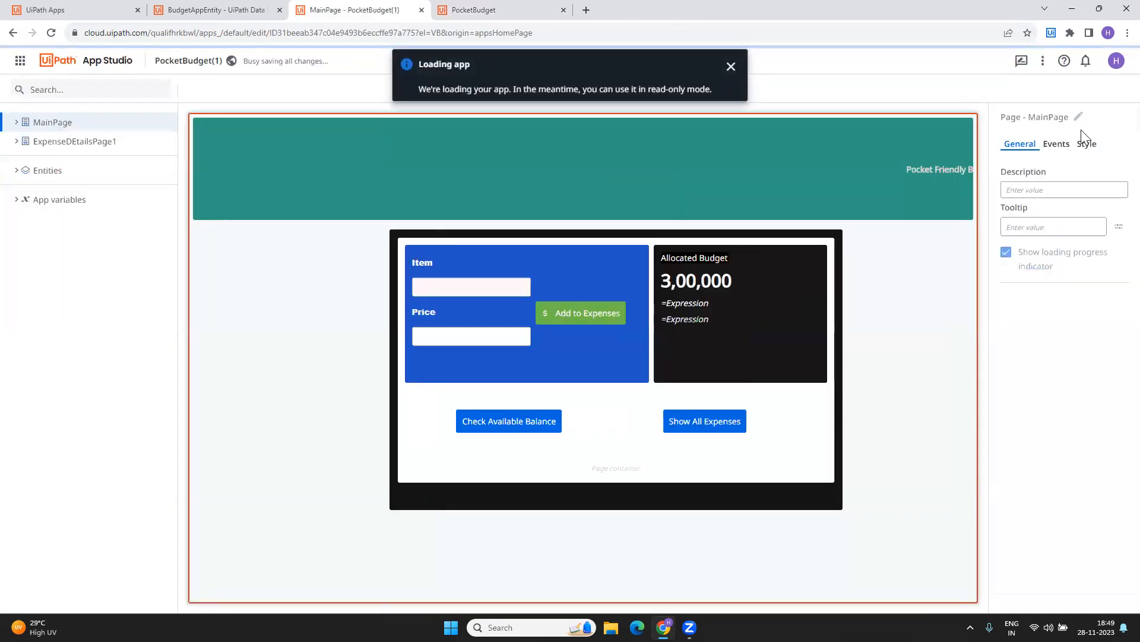
{"action": "left_click", "coordinate": [1122, 88]}
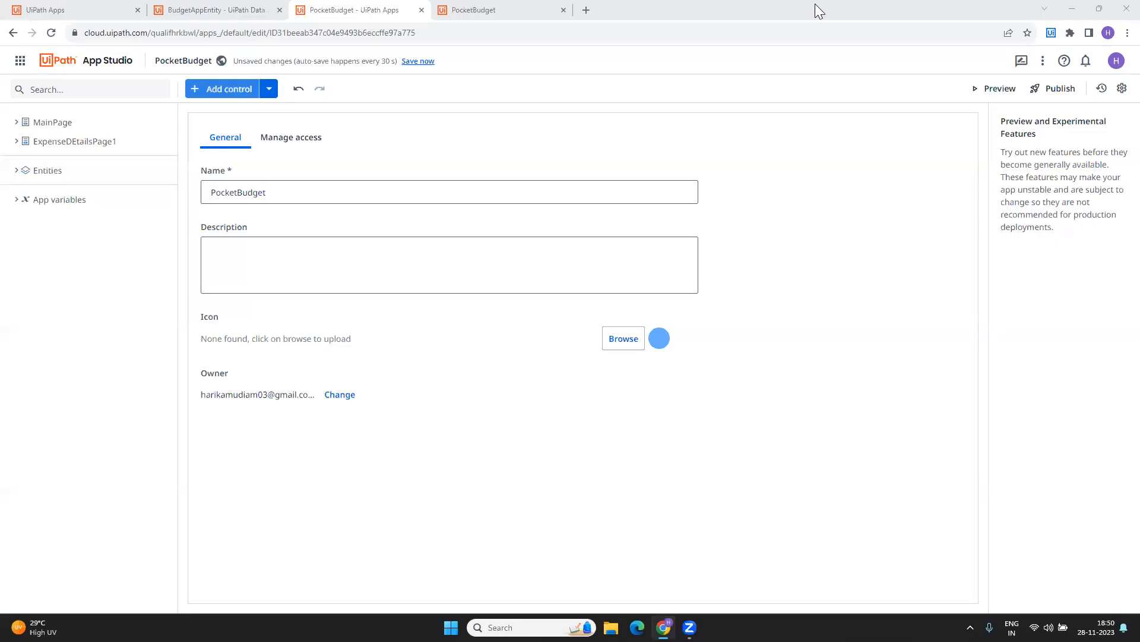
{"action": "left_click", "coordinate": [472, 192]}
{"action": "type", "text": "_DEmo"}
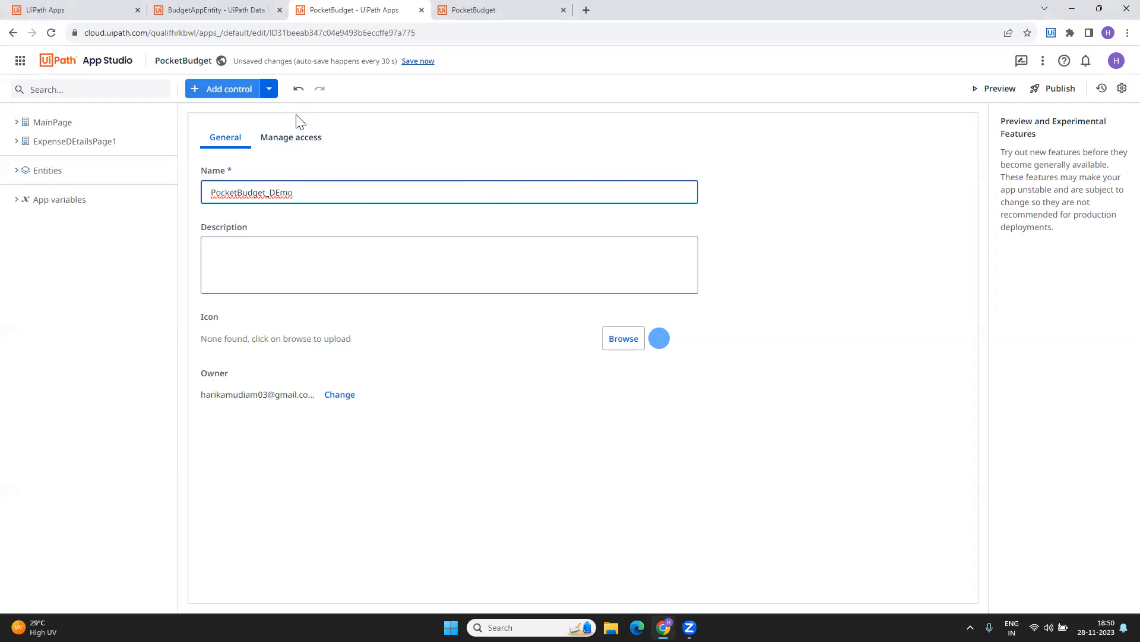
{"action": "left_click", "coordinate": [418, 63]}
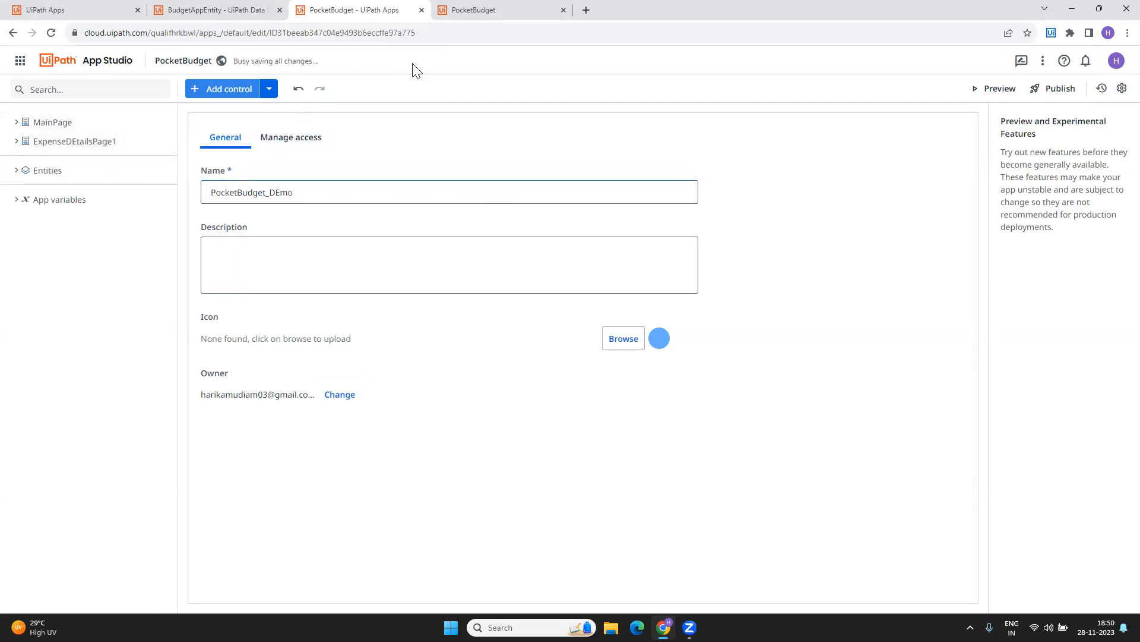
{"action": "left_click", "coordinate": [451, 63]}
- Align the contents of the green header container on MainPage to Center horizontally and Middle vertically
{"action": "left_click", "coordinate": [140, 123]}
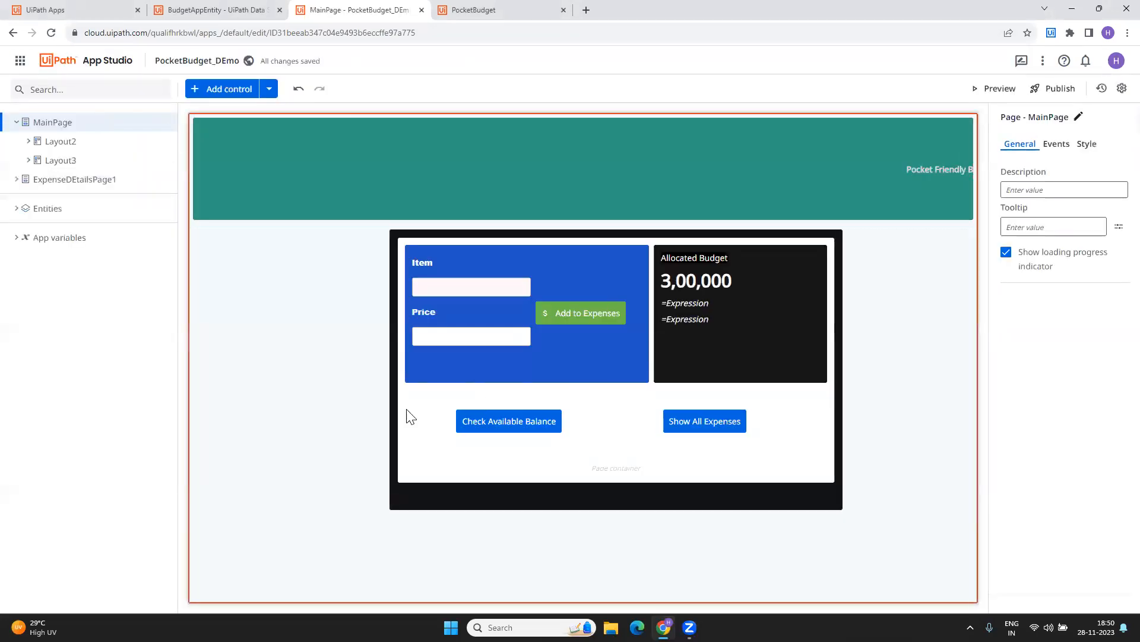
{"action": "left_click", "coordinate": [815, 193]}
{"action": "left_click", "coordinate": [1087, 144]}
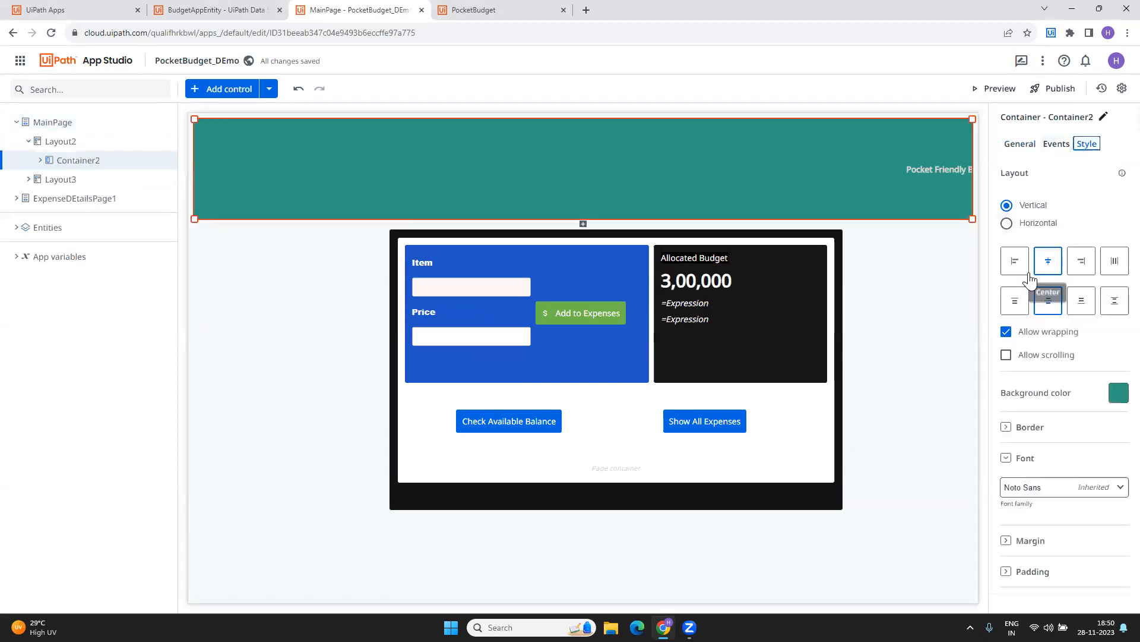
{"action": "left_click", "coordinate": [1016, 301]}
{"action": "left_click", "coordinate": [1048, 262]}
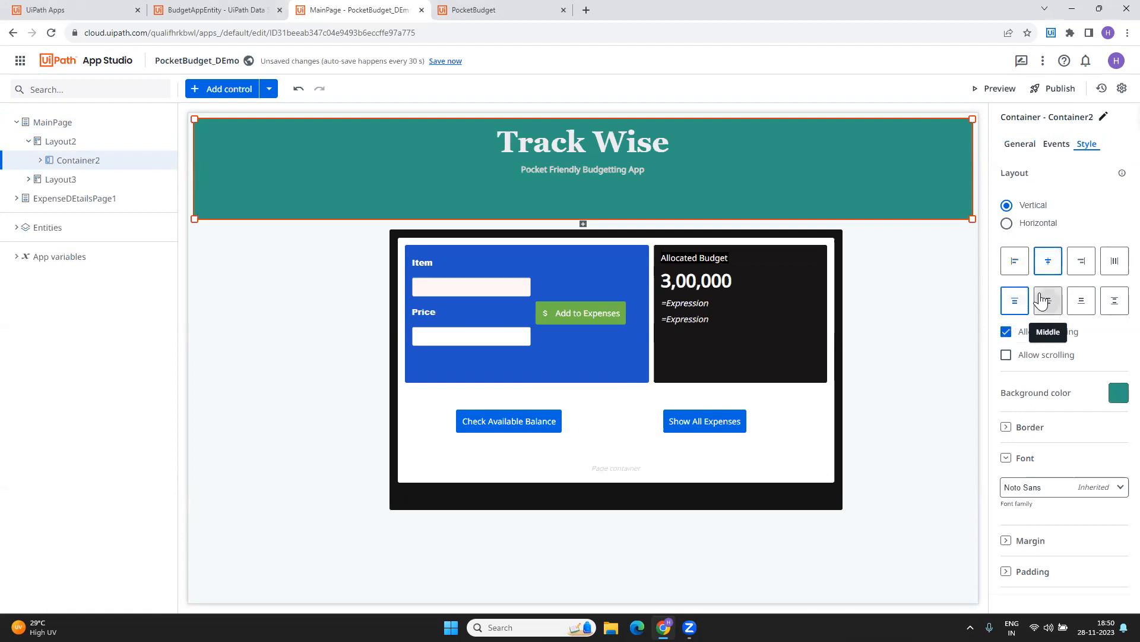
{"action": "left_click", "coordinate": [1041, 300]}
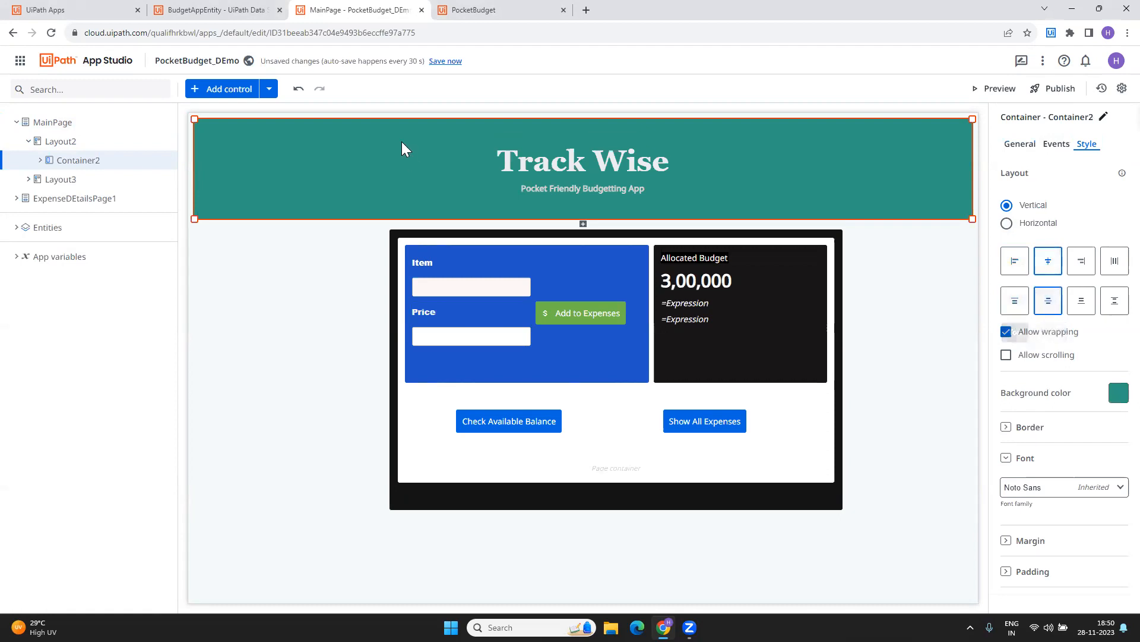
- Delete the Item and Price text boxes and the Add to Expenses button from the blue container
{"action": "left_click", "coordinate": [441, 285]}
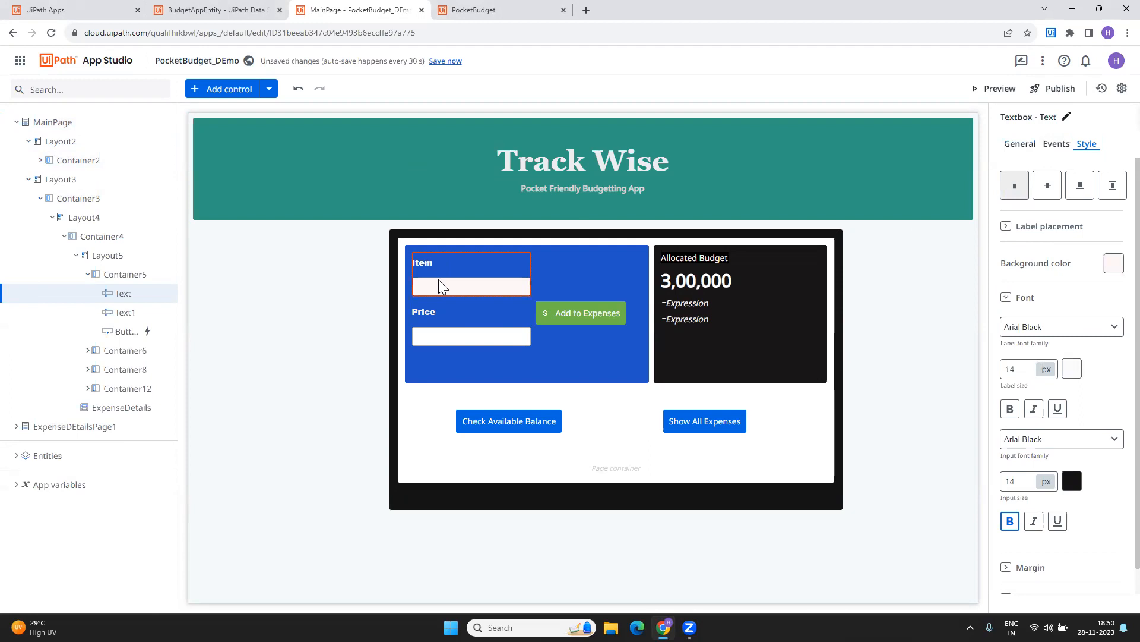
{"action": "key", "text": "Delete"}
{"action": "key", "text": "Delete"}
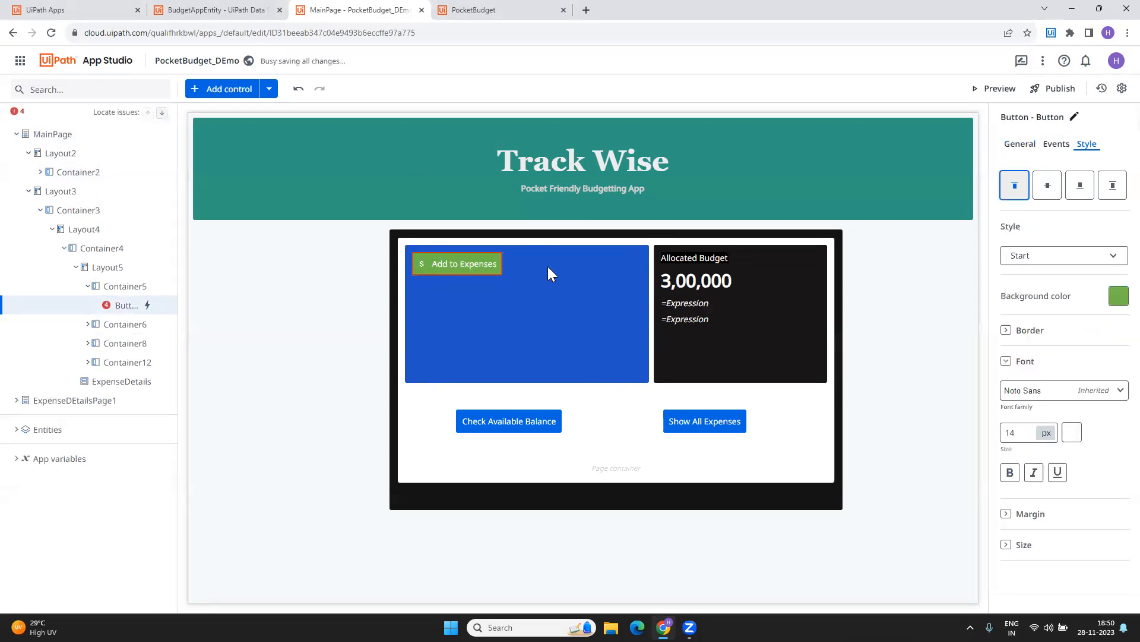
{"action": "key", "text": "Delete"}
- Delete the Allocated Budget label, the 3,00,000 label and both expression labels from the black container
{"action": "left_click", "coordinate": [686, 256]}
{"action": "key", "text": "Delete"}
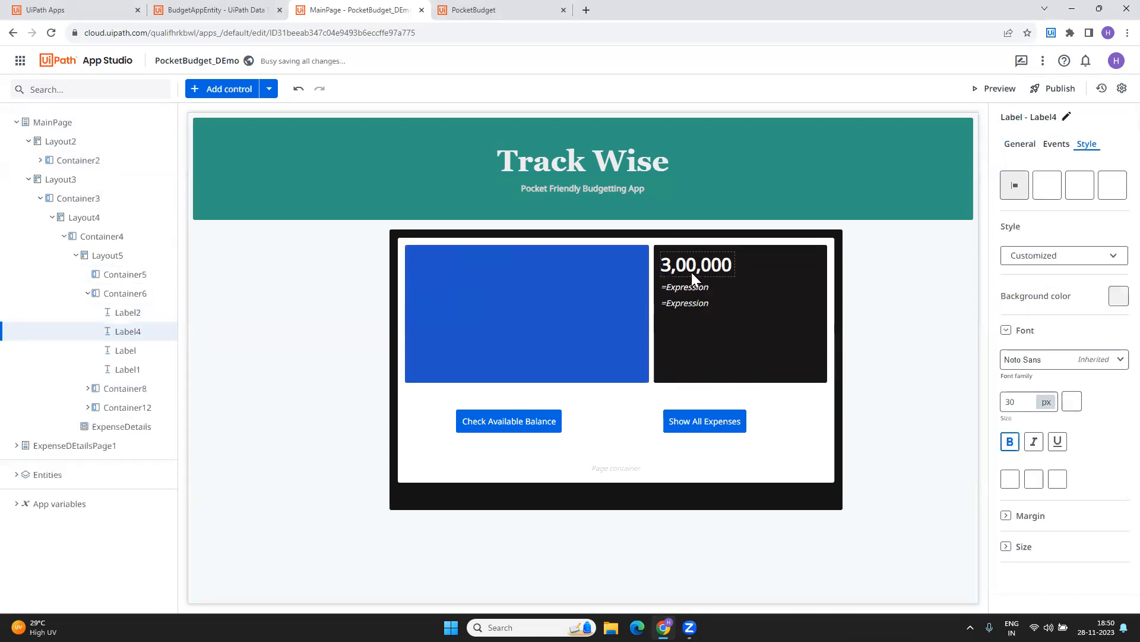
{"action": "key", "text": "Delete"}
{"action": "key", "text": "Delete"}
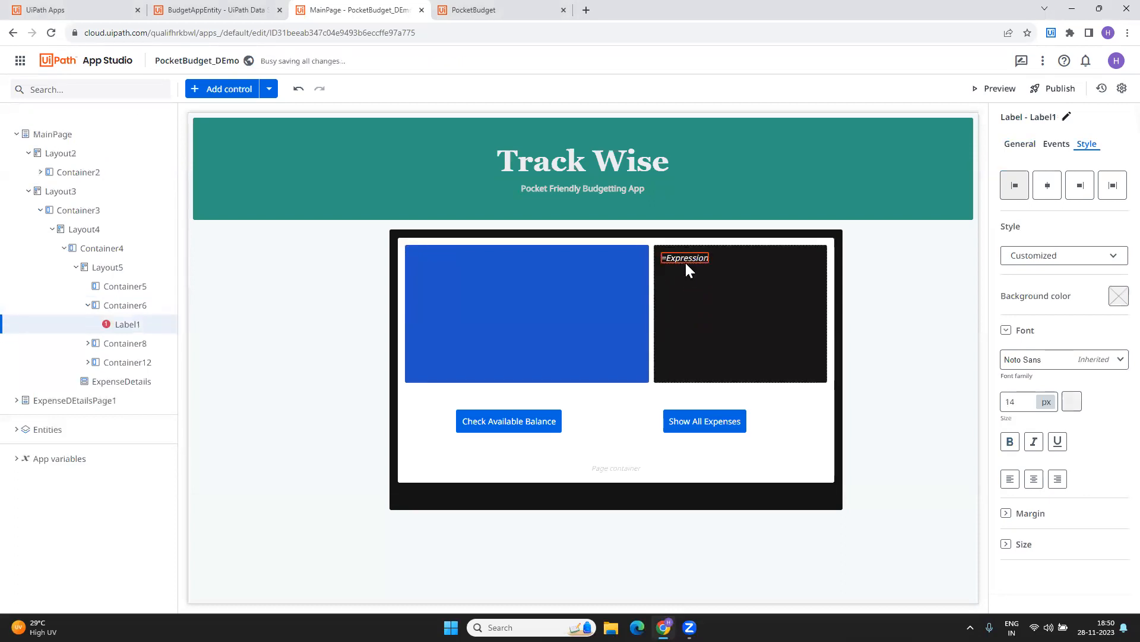
{"action": "key", "text": "Delete"}
- Delete the Check Available Balance and Show All Expenses buttons from MainPage
{"action": "left_click", "coordinate": [518, 413]}
{"action": "key", "text": "Delete"}
{"action": "left_click", "coordinate": [698, 418]}
{"action": "key", "text": "Delete"}
{"action": "left_click", "coordinate": [495, 299]}
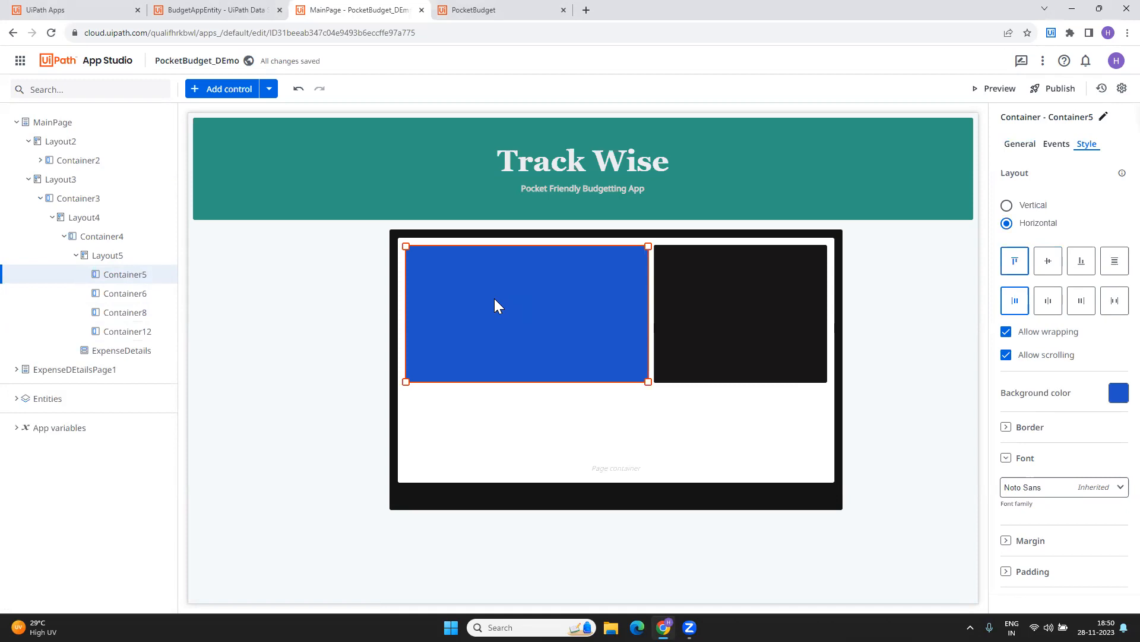
- Delete the app variables EntityVariable, Sumvariable and TotalPrice
{"action": "left_click", "coordinate": [20, 432]}
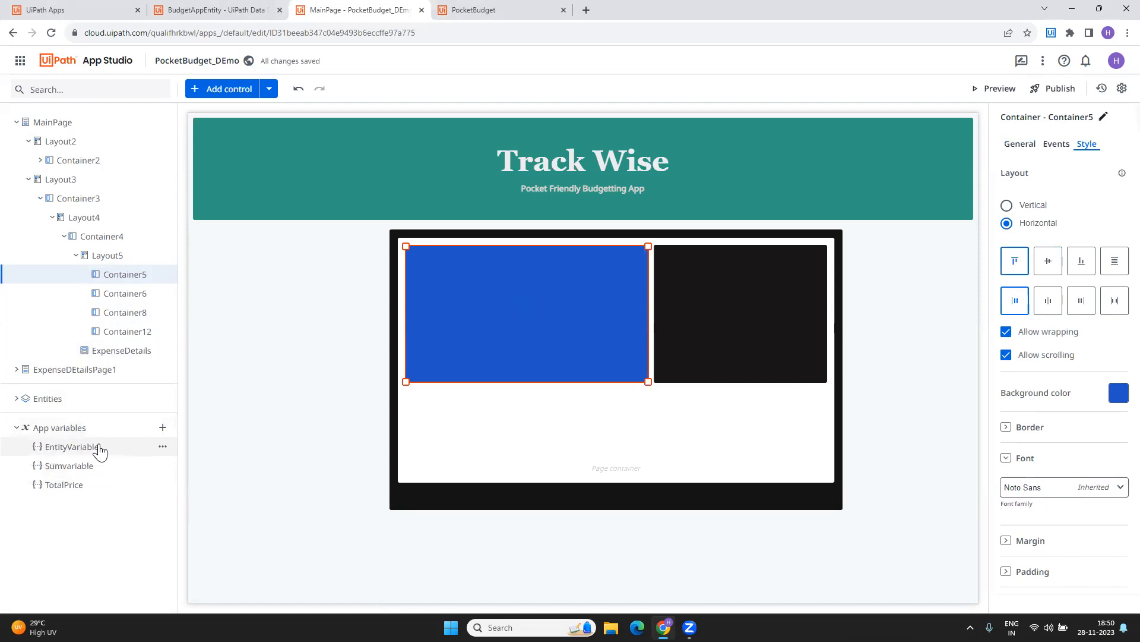
{"action": "left_click", "coordinate": [161, 446]}
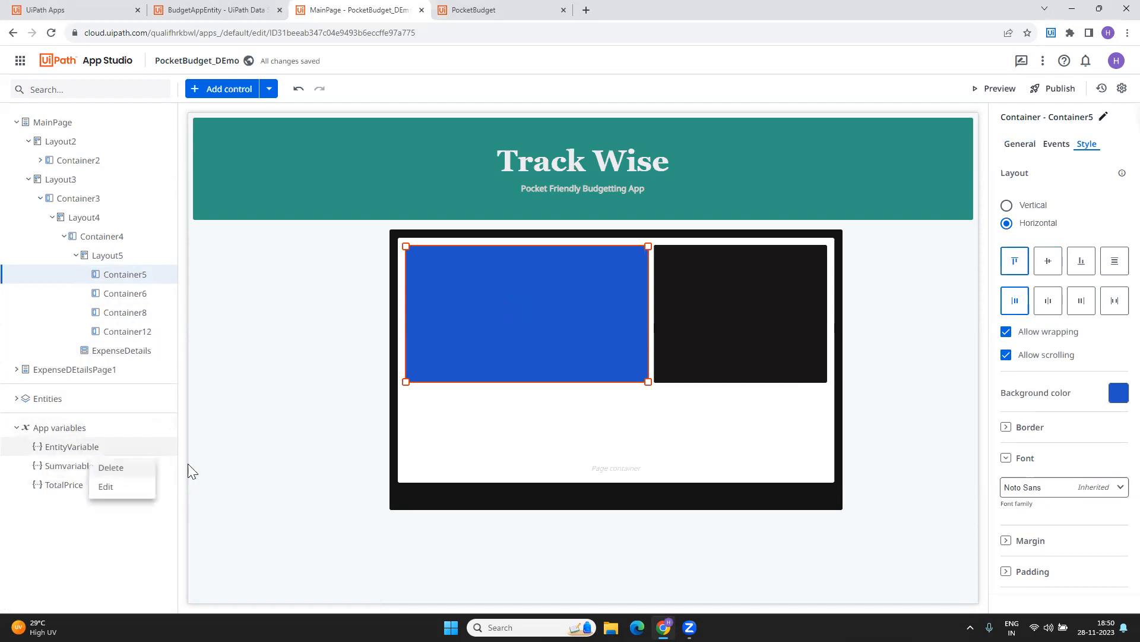
{"action": "left_click", "coordinate": [115, 469]}
{"action": "left_click", "coordinate": [664, 397]}
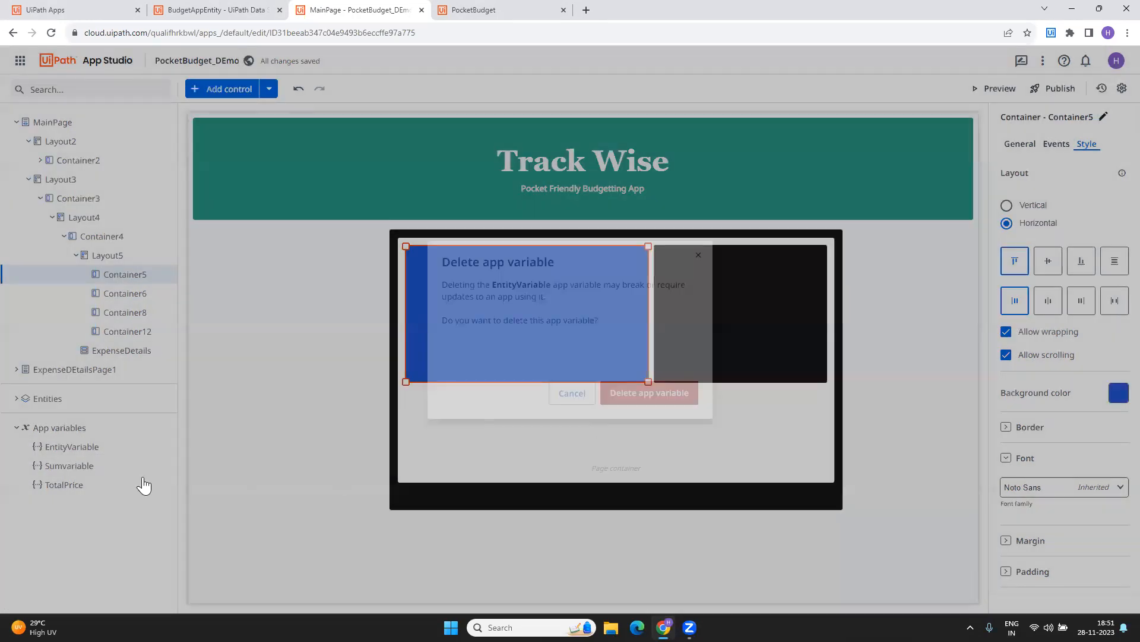
{"action": "left_click", "coordinate": [162, 458]}
{"action": "left_click", "coordinate": [138, 480]}
{"action": "left_click", "coordinate": [656, 394]}
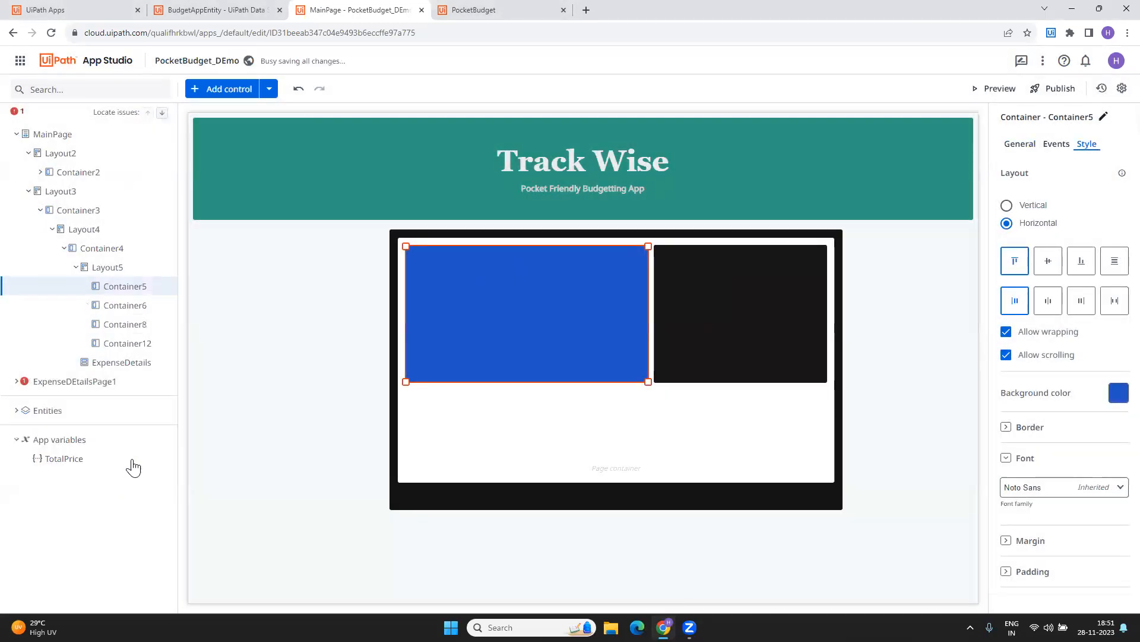
{"action": "left_click", "coordinate": [163, 459]}
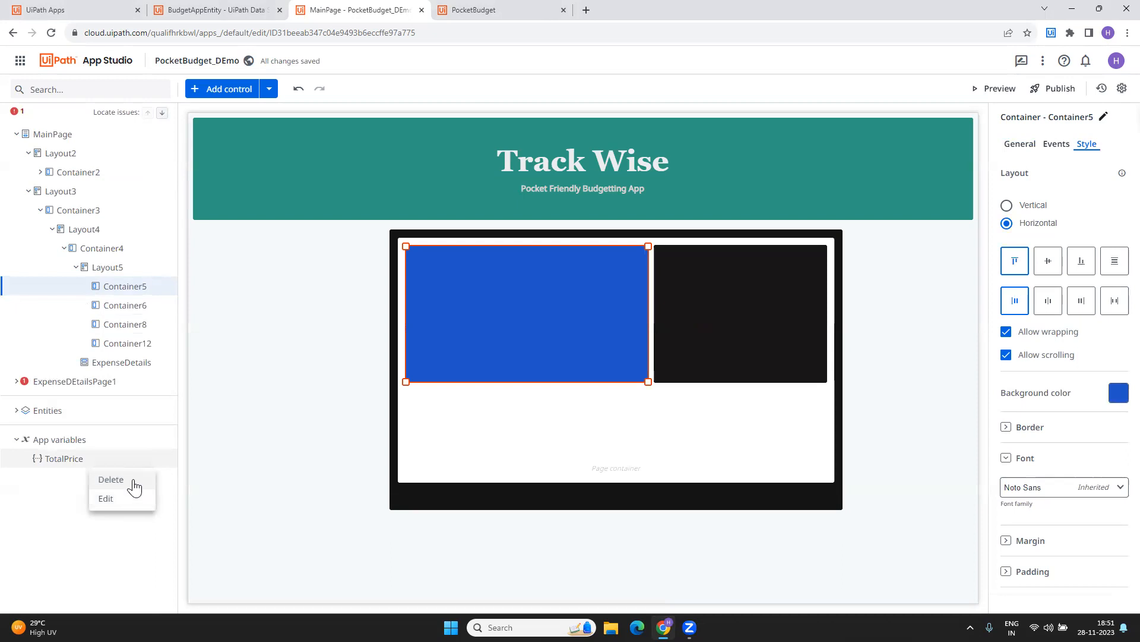
{"action": "left_click", "coordinate": [113, 478]}
{"action": "left_click", "coordinate": [615, 395]}
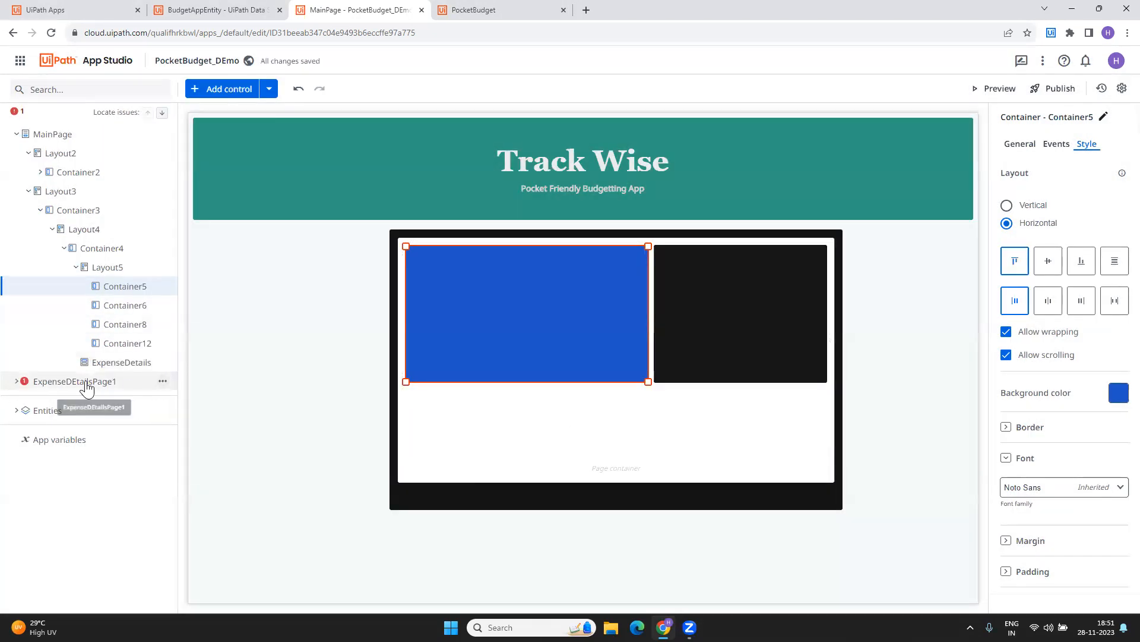
- Delete the EditGrid control from the container on ExpenseDEtailsPage1
{"action": "left_click", "coordinate": [15, 382]}
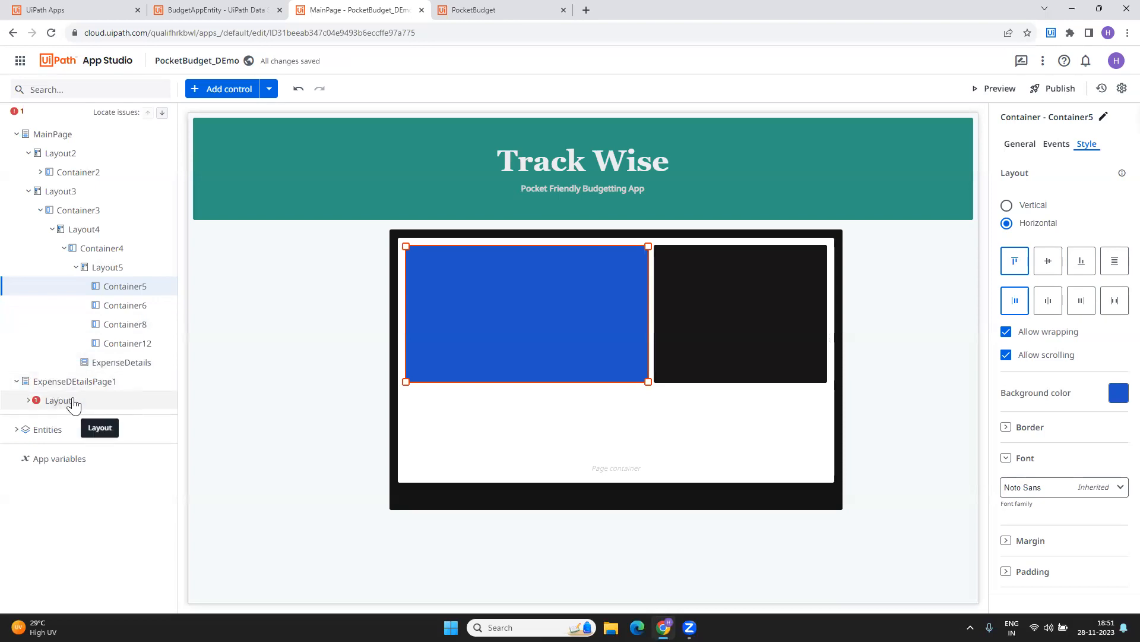
{"action": "left_click", "coordinate": [36, 402]}
{"action": "left_click", "coordinate": [42, 420]}
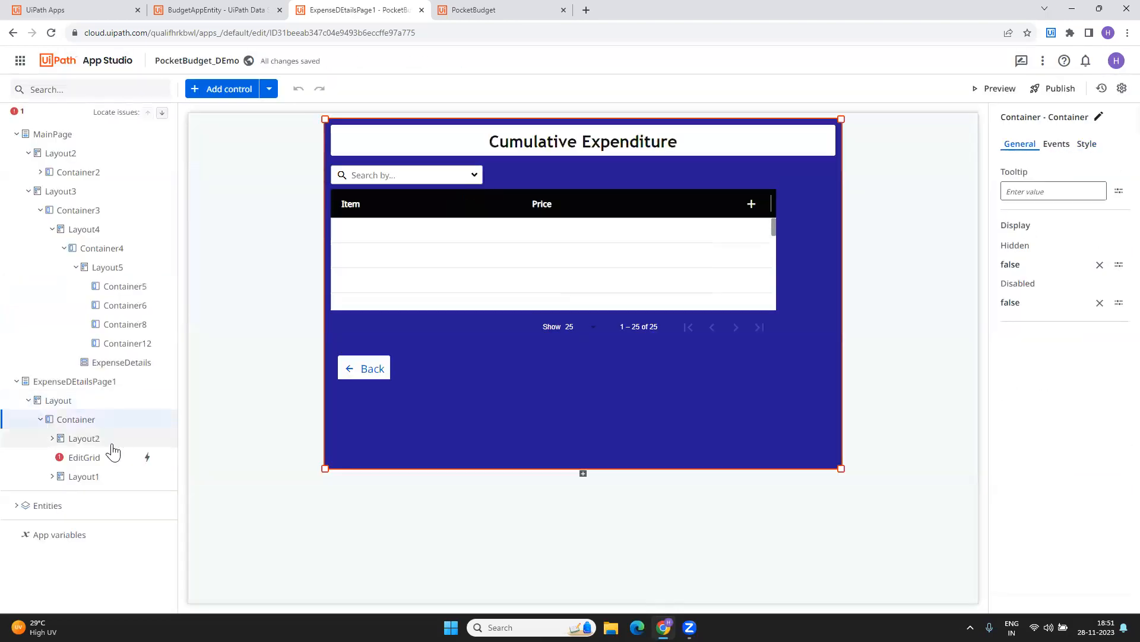
{"action": "left_click", "coordinate": [164, 457]}
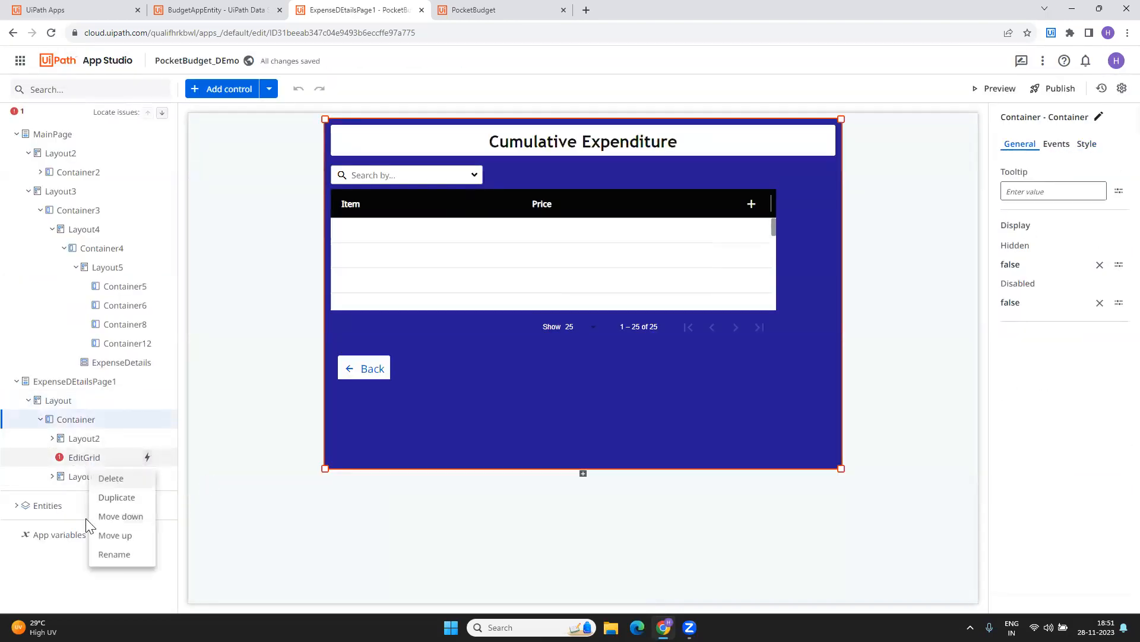
{"action": "left_click", "coordinate": [120, 481]}
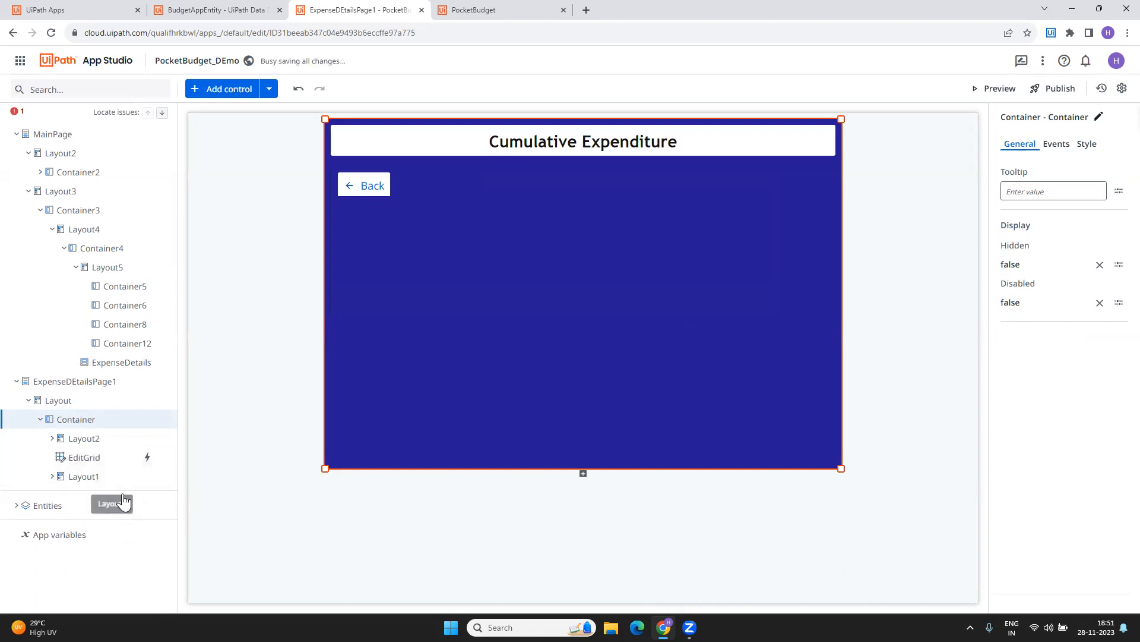
{"action": "left_click", "coordinate": [51, 428]}
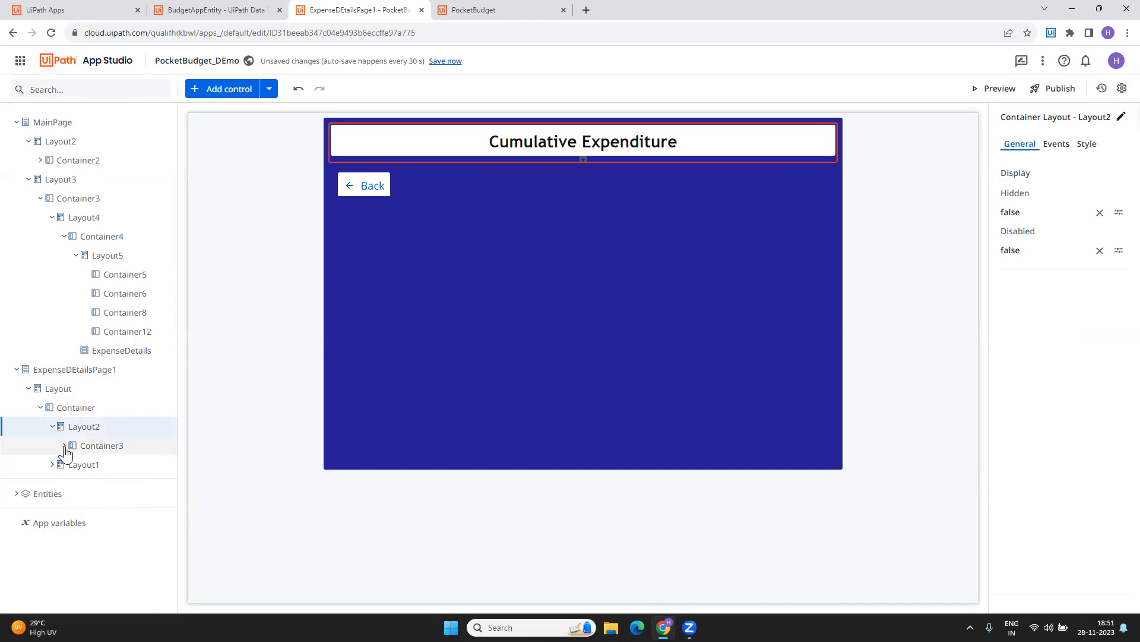
- Return to MainPage, find the Textbox control by searching for "text", and place one in the blue container
{"action": "left_click", "coordinate": [72, 126]}
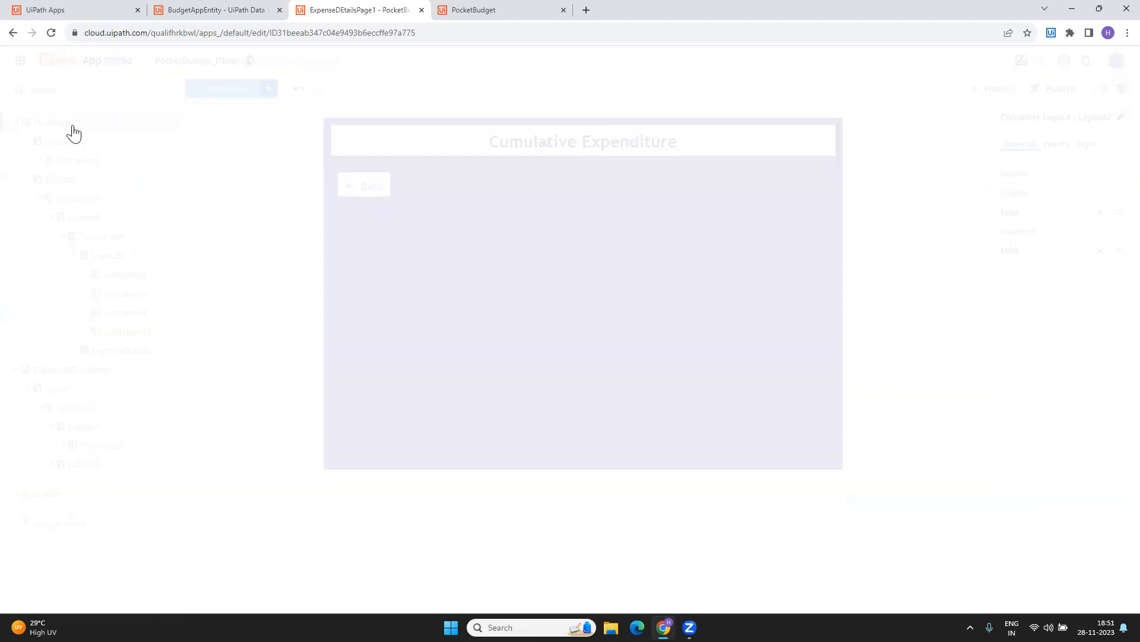
{"action": "left_click", "coordinate": [436, 315]}
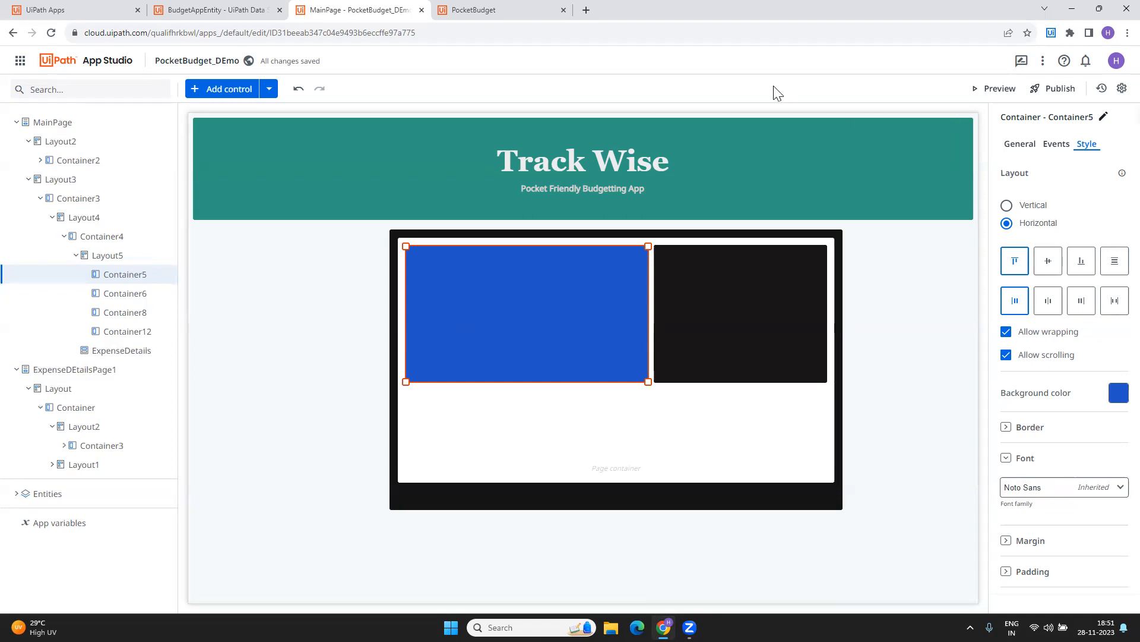
{"action": "left_click", "coordinate": [850, 16]}
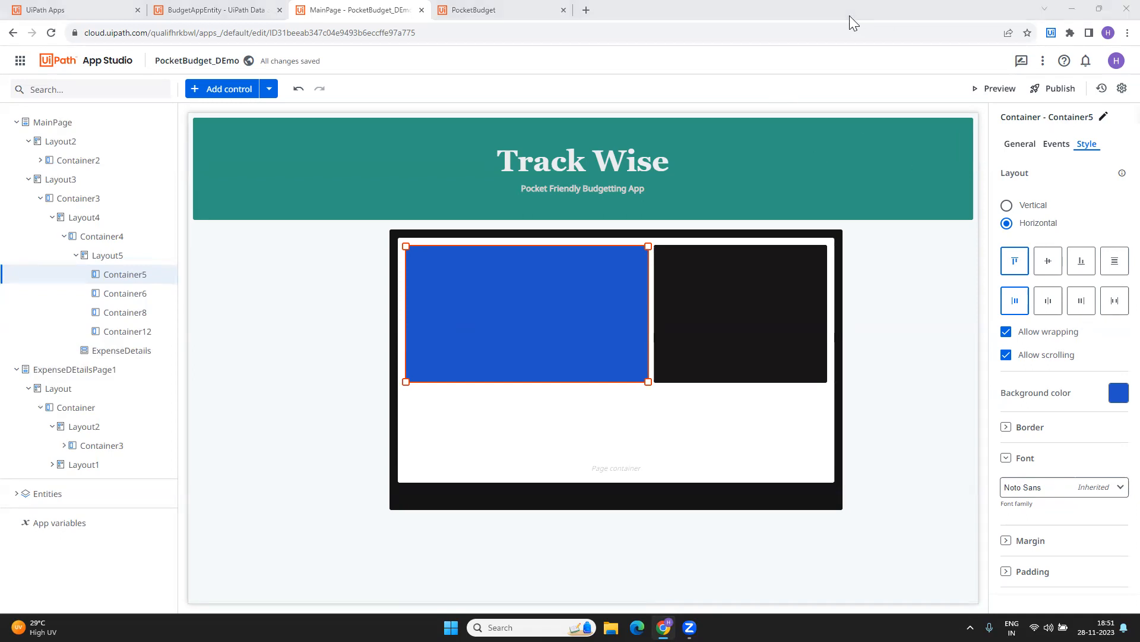
{"action": "left_click", "coordinate": [209, 95]}
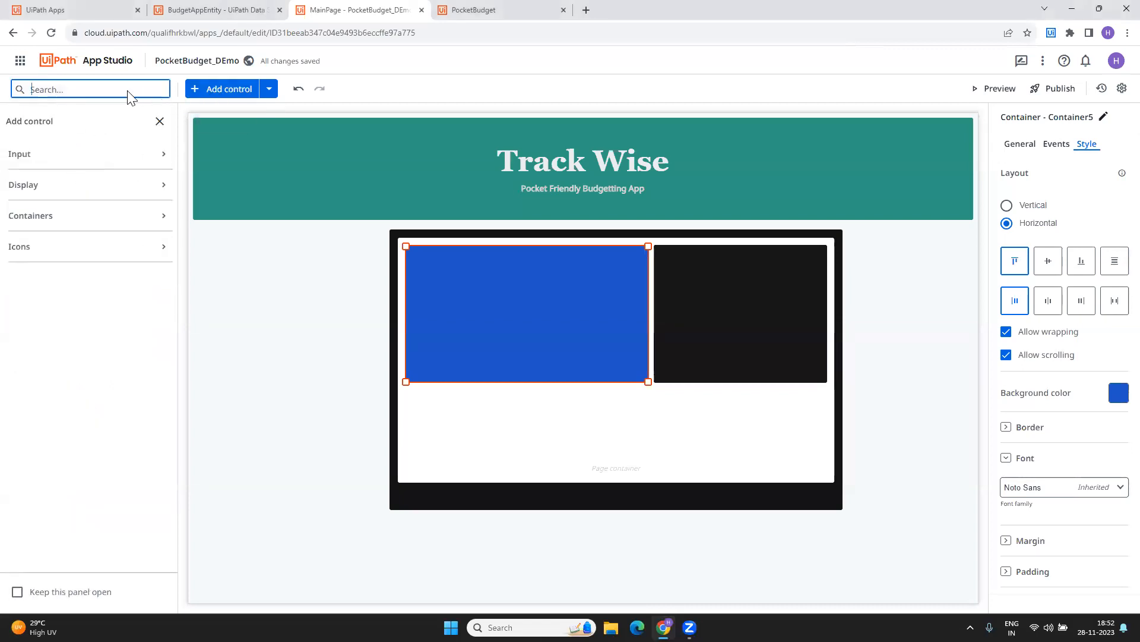
{"action": "type", "text": "text box"}
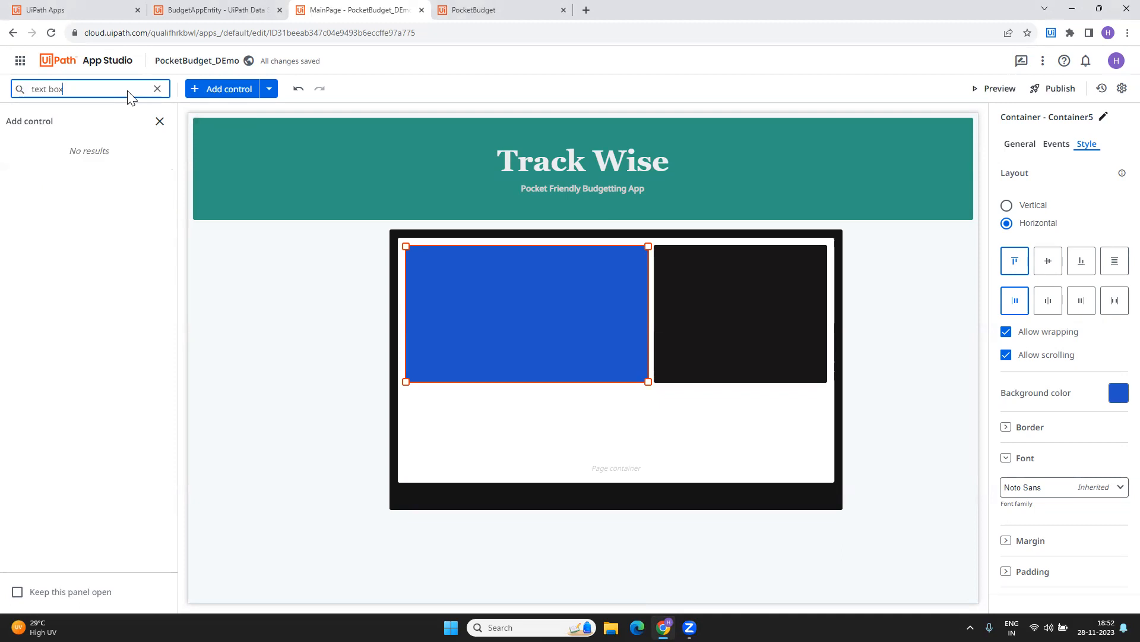
{"action": "key", "text": "BackSpace"}
{"action": "key", "text": "BackSpace"}
{"action": "key", "text": "BackSpace"}
{"action": "key", "text": "BackSpace"}
{"action": "left_click_drag", "start_coordinate": [39, 294], "coordinate": [428, 278]}
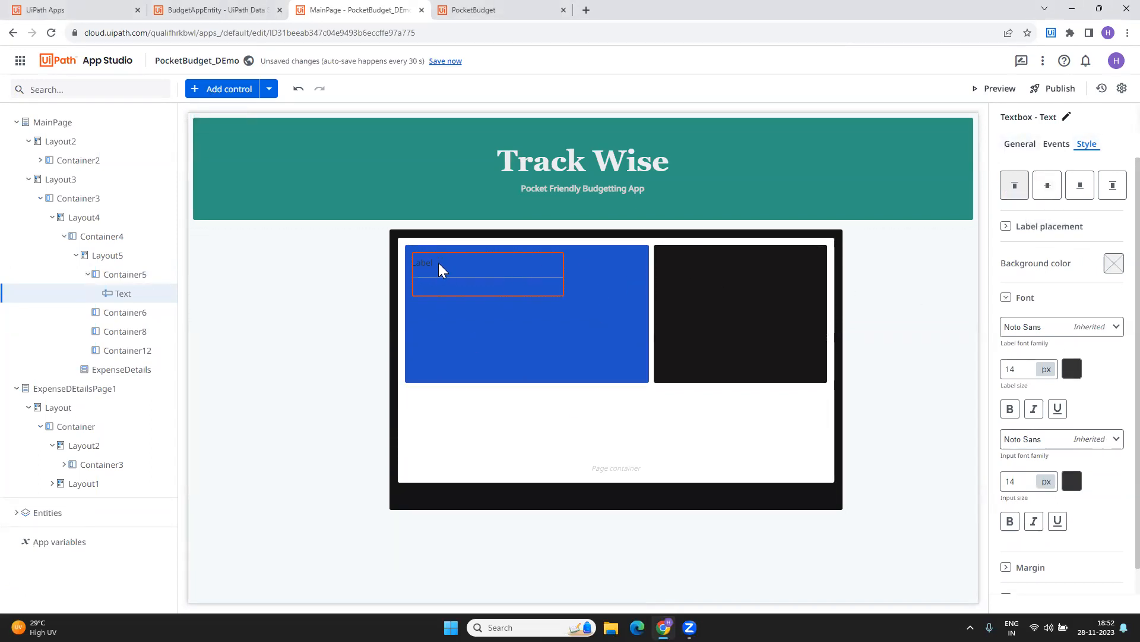
- Set the new text box's label font color to light grey #e7e7e7
{"action": "left_click", "coordinate": [1021, 144]}
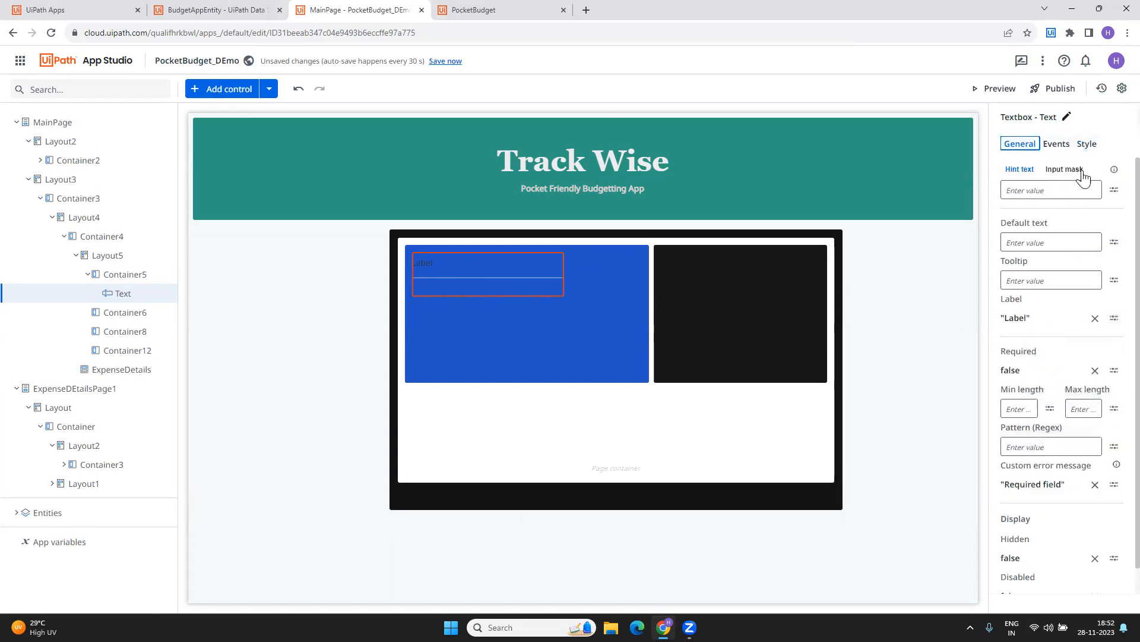
{"action": "left_click", "coordinate": [1087, 144]}
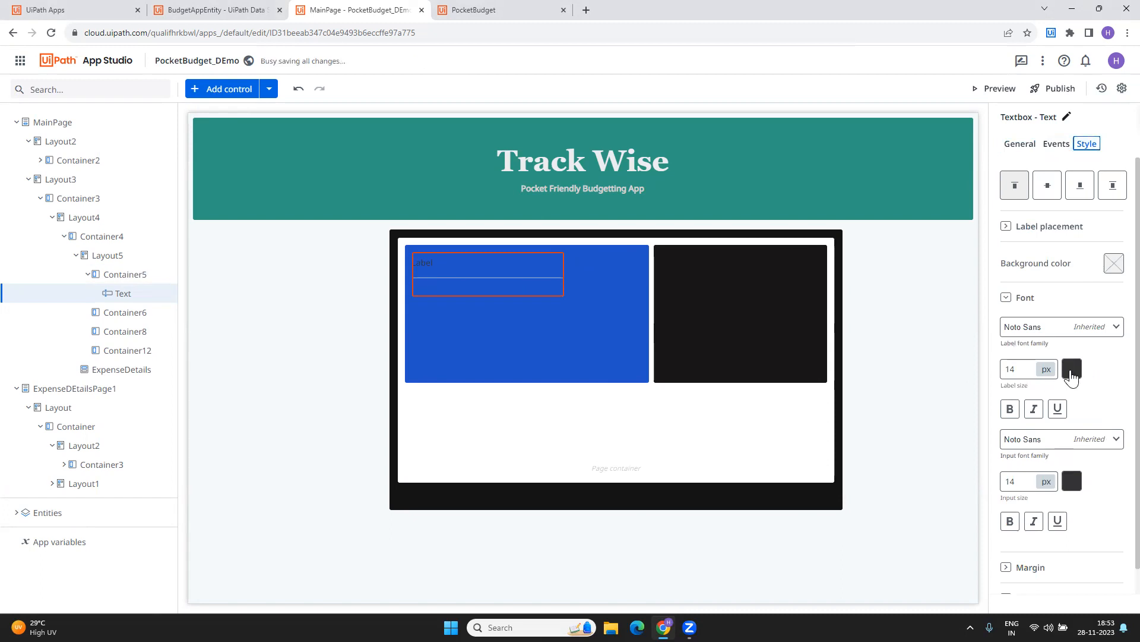
{"action": "left_click", "coordinate": [1072, 375]}
{"action": "left_click", "coordinate": [921, 368]}
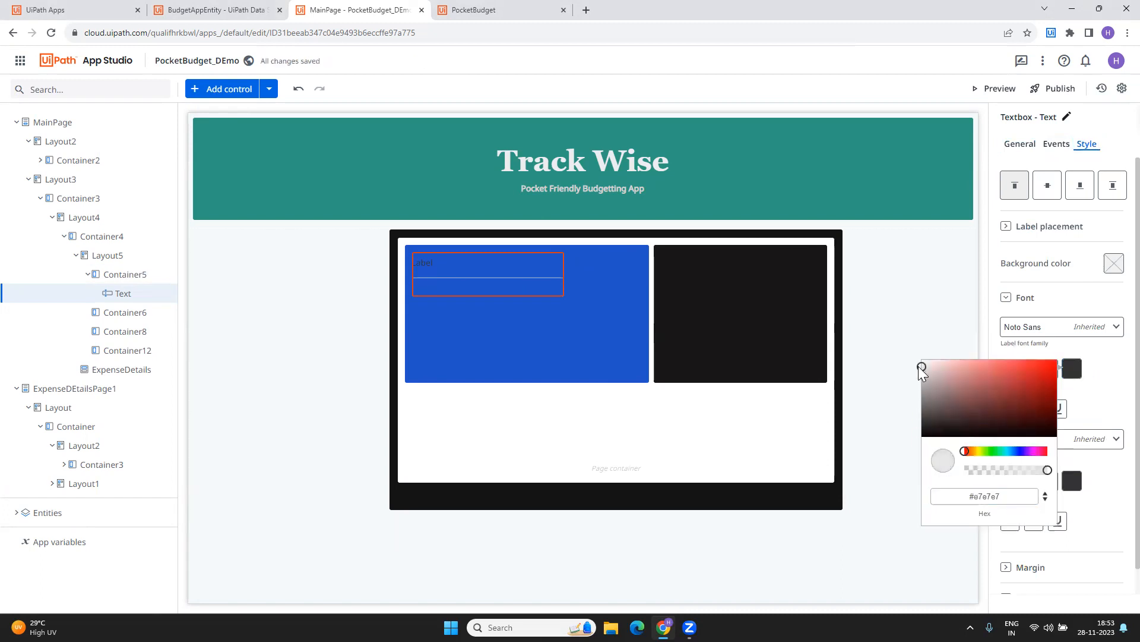
{"action": "left_click", "coordinate": [1103, 403]}
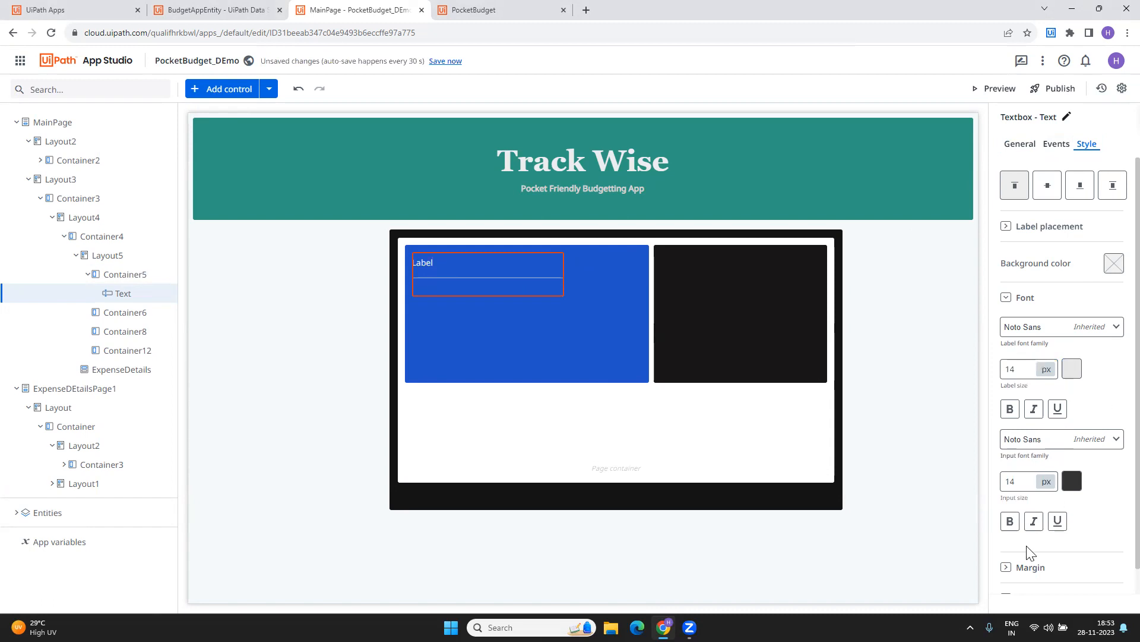
- Set the label of the text box in the blue container to "Item"
{"action": "left_click", "coordinate": [1020, 144]}
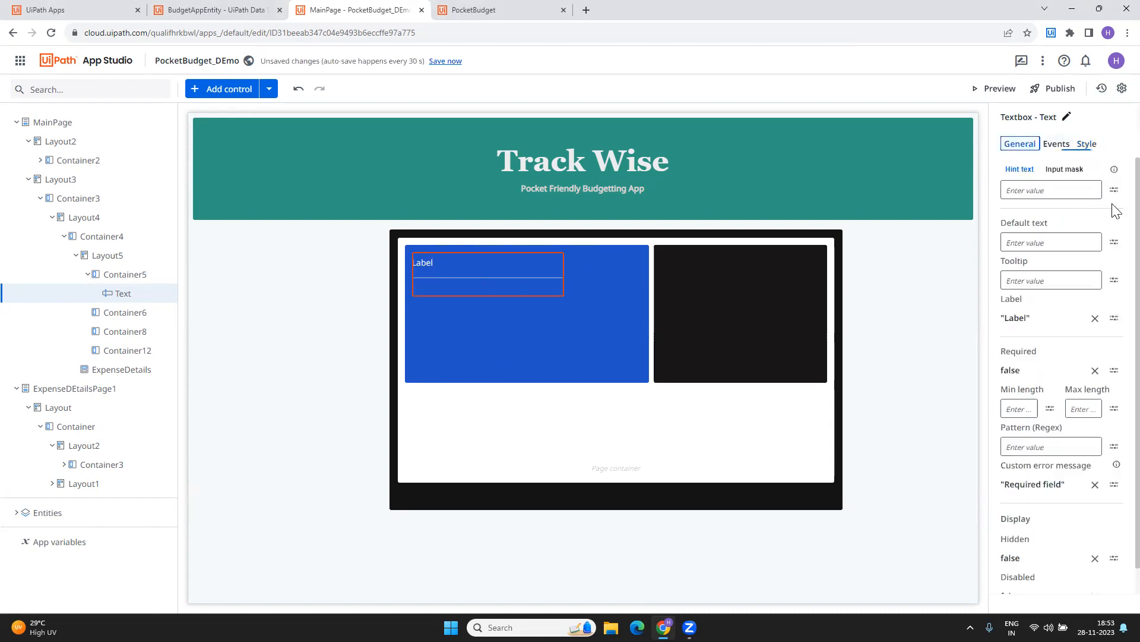
{"action": "left_click", "coordinate": [1115, 318]}
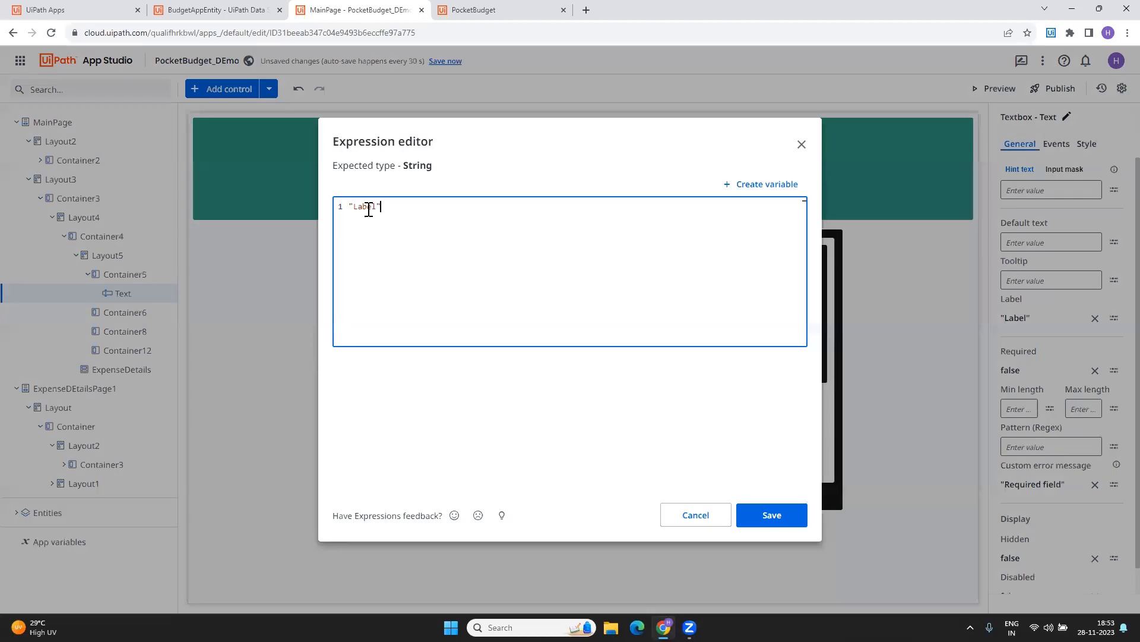
{"action": "double_click", "coordinate": [364, 206]}
{"action": "type", "text": "Item"}
{"action": "left_click", "coordinate": [775, 526]}
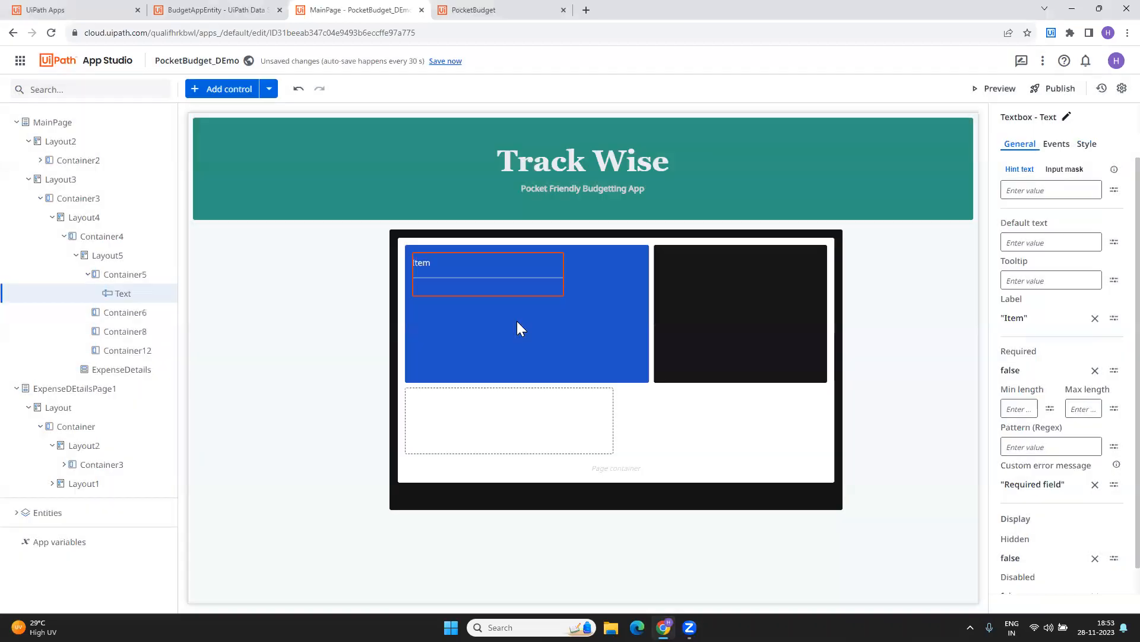
- Duplicate the Item text box inside the blue container
{"action": "left_click", "coordinate": [227, 91]}
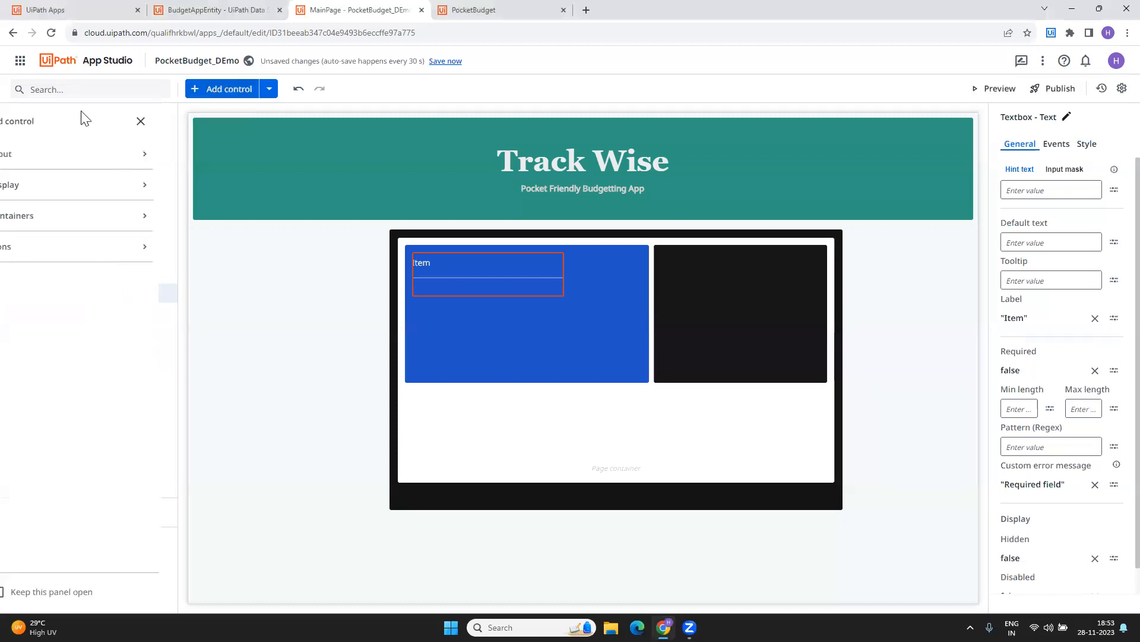
{"action": "left_click", "coordinate": [508, 272]}
{"action": "key", "text": "ctrl+c"}
{"action": "key", "text": "ctrl+v"}
{"action": "left_click", "coordinate": [478, 314]}
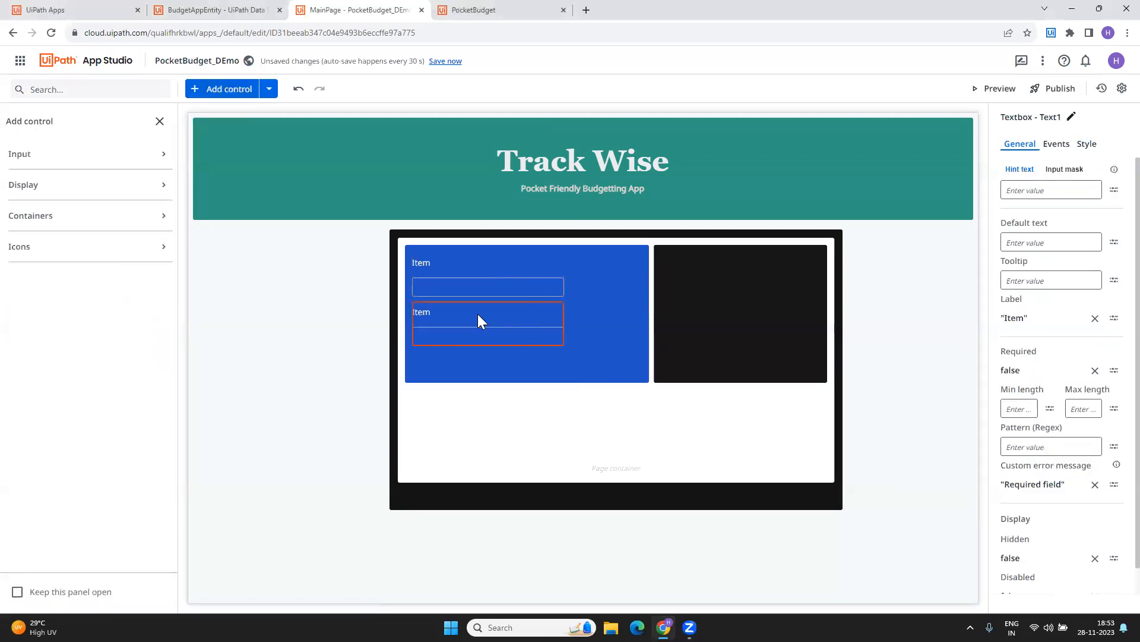
- Change the duplicated text box's label to "Price"
{"action": "left_click", "coordinate": [1114, 319]}
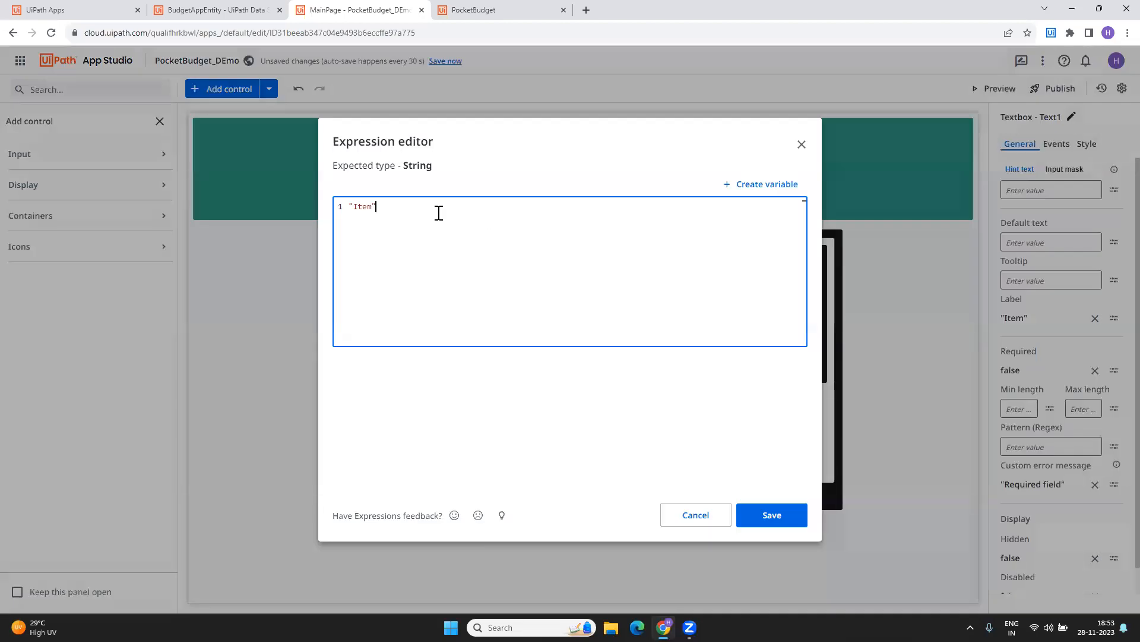
{"action": "double_click", "coordinate": [364, 208]}
{"action": "type", "text": "Price"}
{"action": "left_click", "coordinate": [776, 514]}
- Try centre alignment for the contents of the blue container, and restore the left alignment
{"action": "left_click", "coordinate": [451, 286]}
{"action": "left_click", "coordinate": [567, 296]}
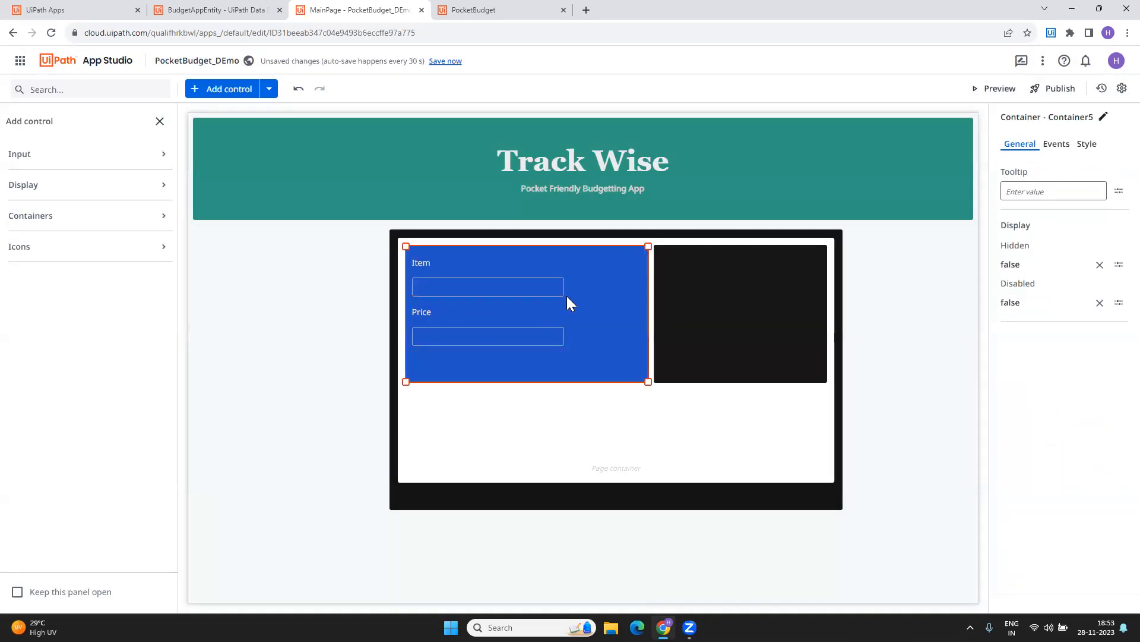
{"action": "left_click", "coordinate": [1089, 147]}
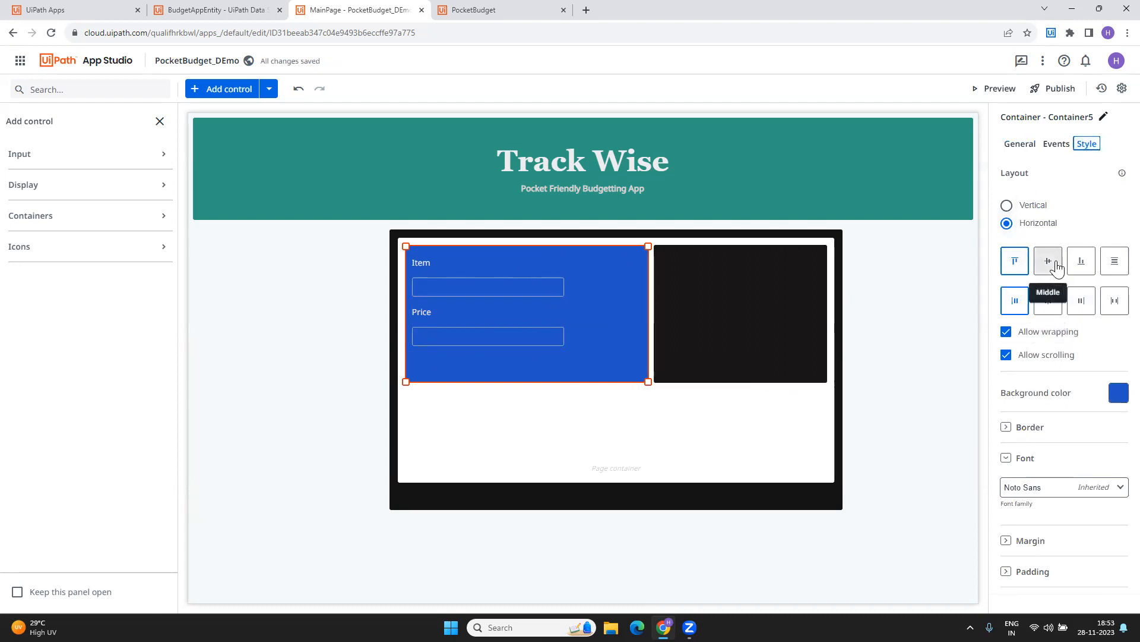
{"action": "left_click", "coordinate": [1049, 299]}
{"action": "left_click", "coordinate": [1017, 301]}
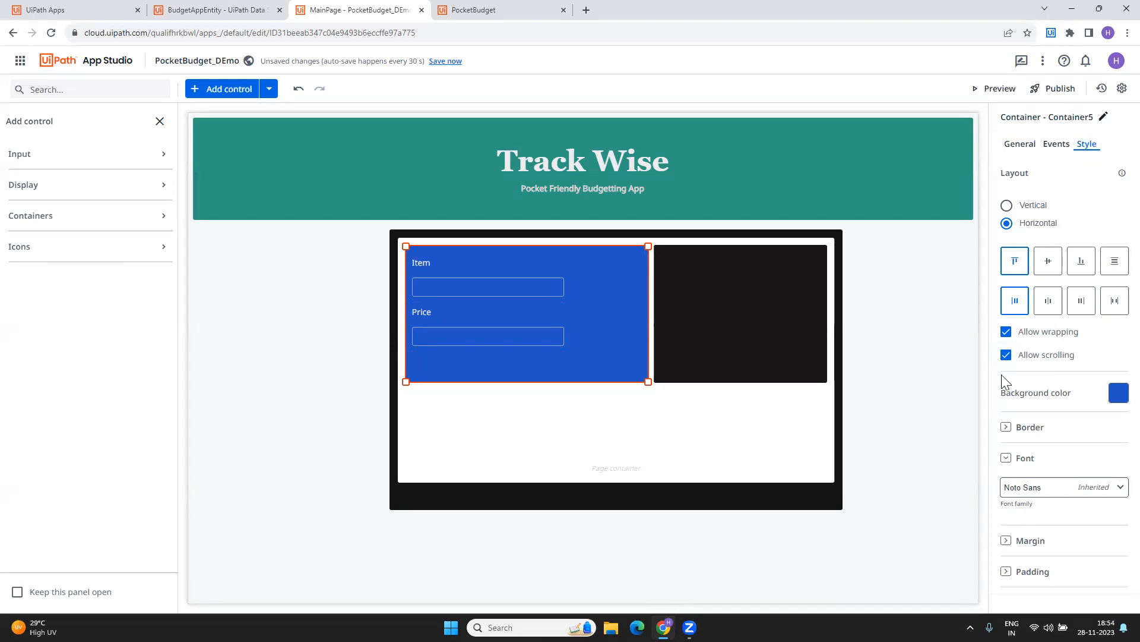
{"action": "left_click", "coordinate": [497, 282]}
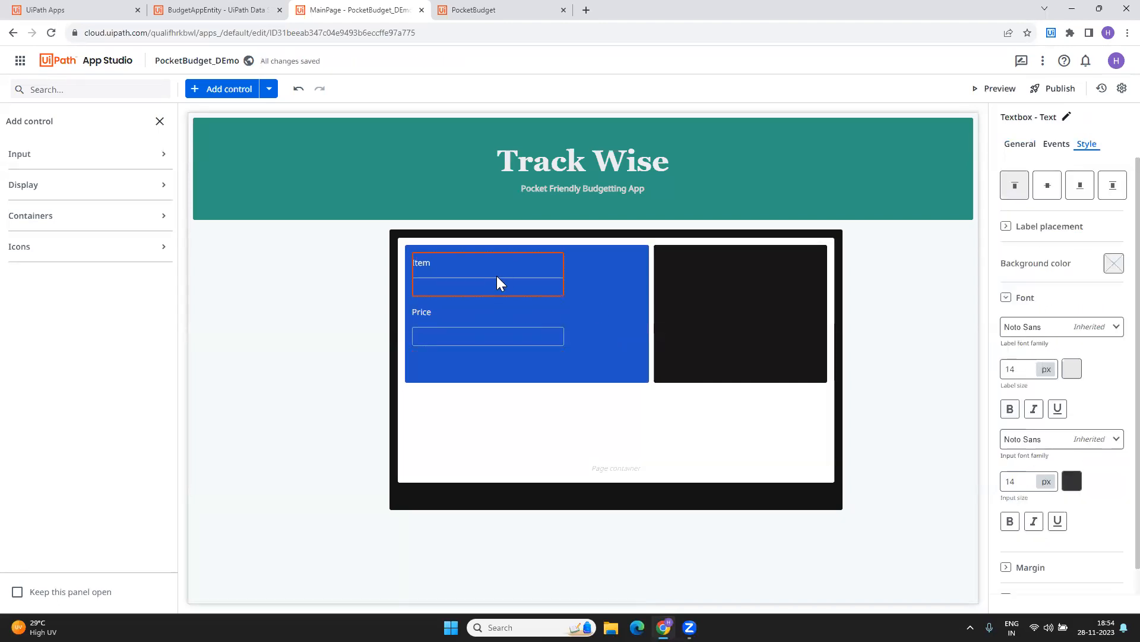
{"action": "left_click", "coordinate": [463, 335]}
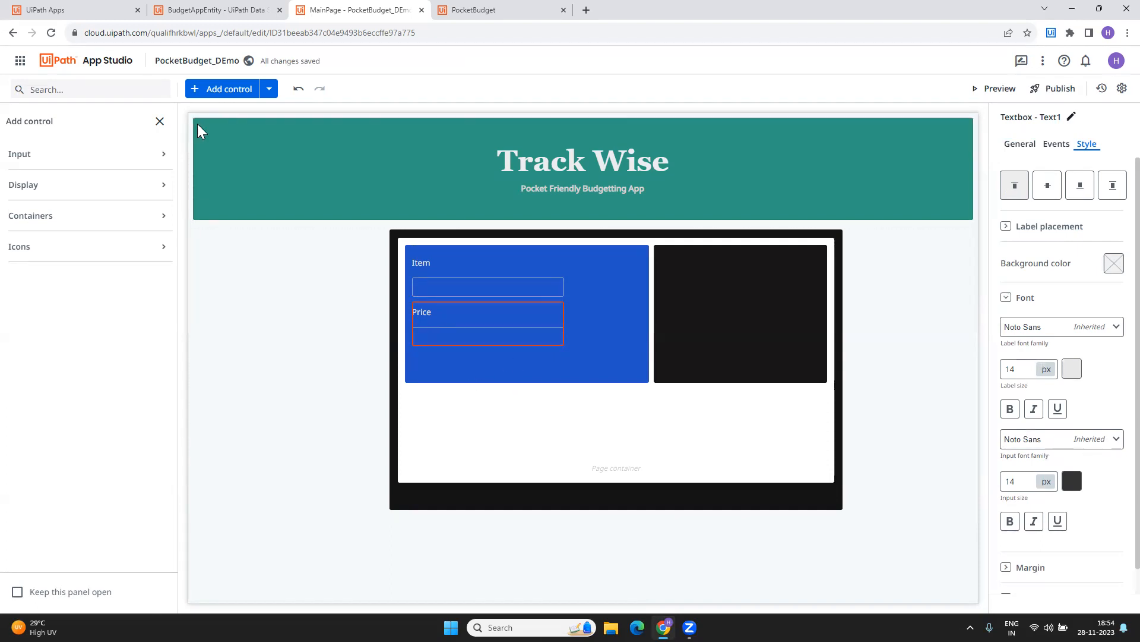
- Find the Button control and place one in the blue container next to the Price text box
{"action": "left_click", "coordinate": [73, 93]}
{"action": "type", "text": "button"}
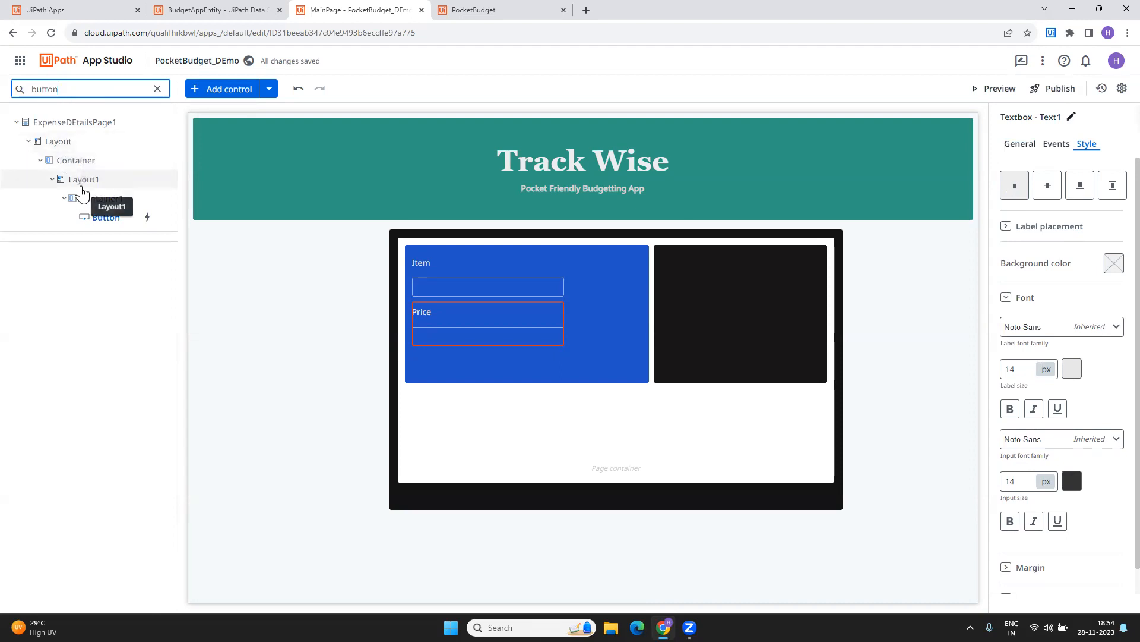
{"action": "left_click", "coordinate": [223, 88]}
{"action": "left_click_drag", "start_coordinate": [47, 201], "coordinate": [587, 309]}
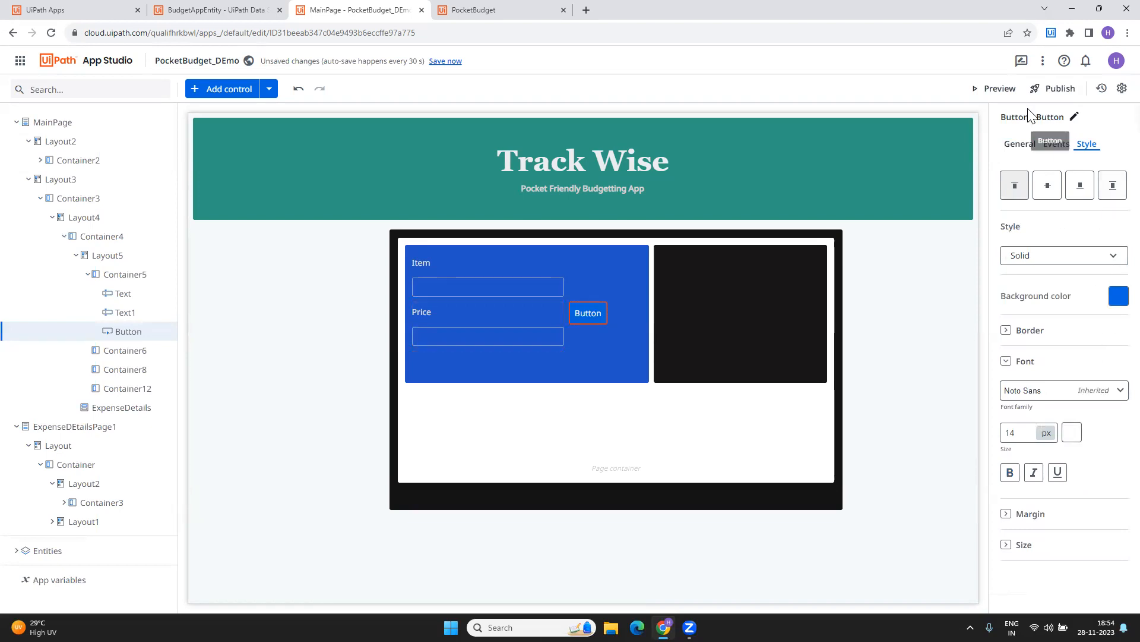
- Set the new button's text to "Add to Expenses"
{"action": "left_click", "coordinate": [1021, 143]}
{"action": "left_click", "coordinate": [1119, 191]}
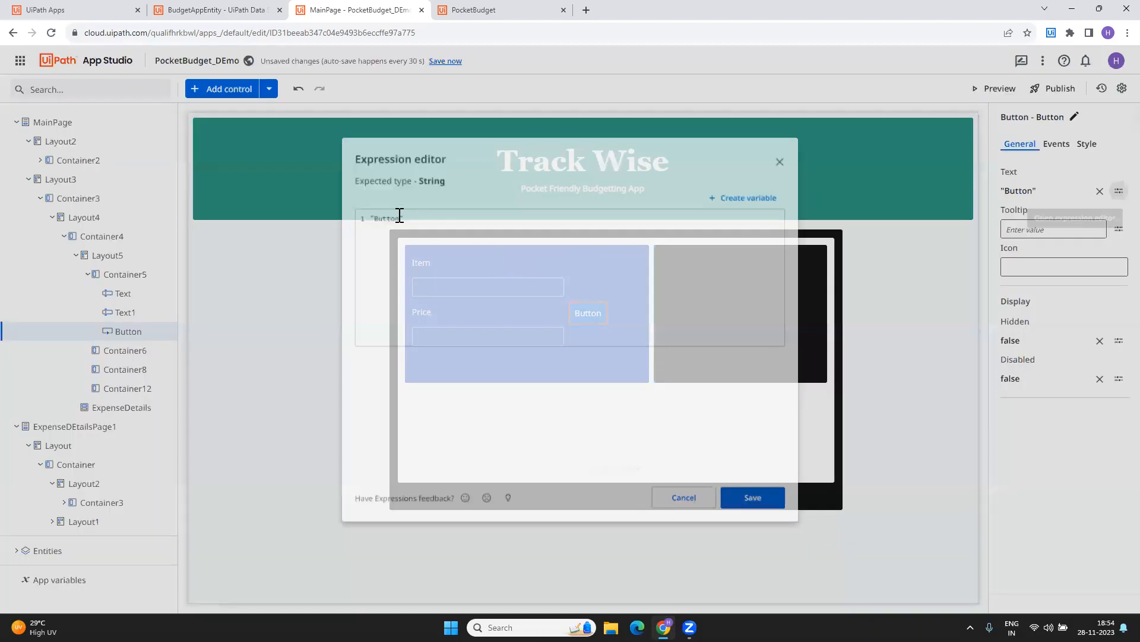
{"action": "double_click", "coordinate": [377, 211]}
{"action": "type", "text": "Add tp"}
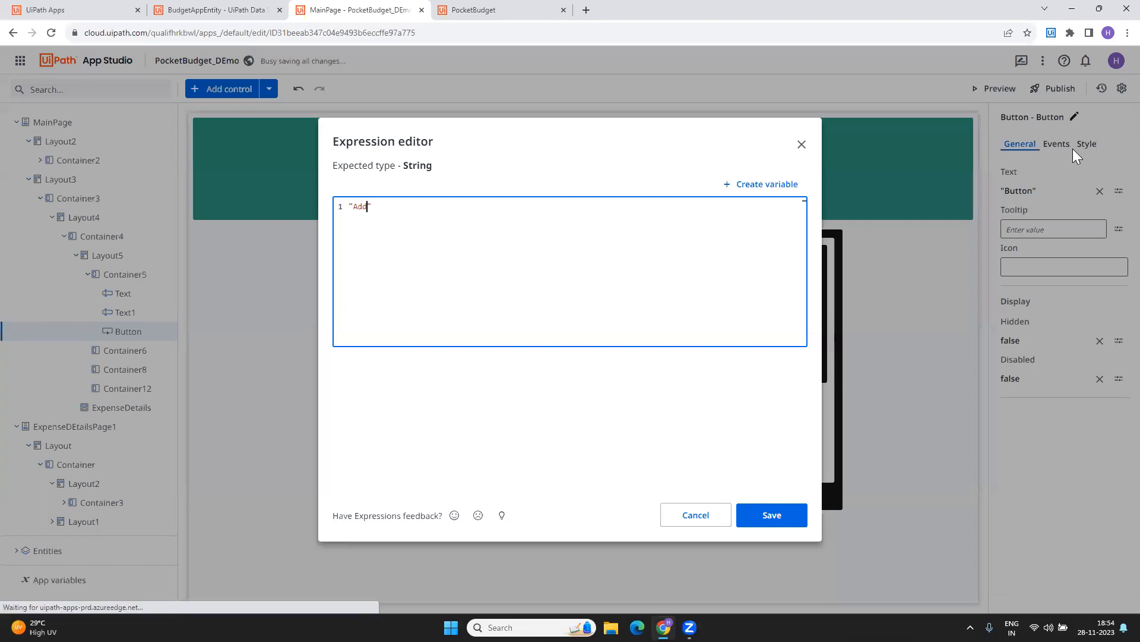
{"action": "key", "text": "BackSpace"}
{"action": "key", "text": "BackSpace"}
{"action": "type", "text": "o Expenses"}
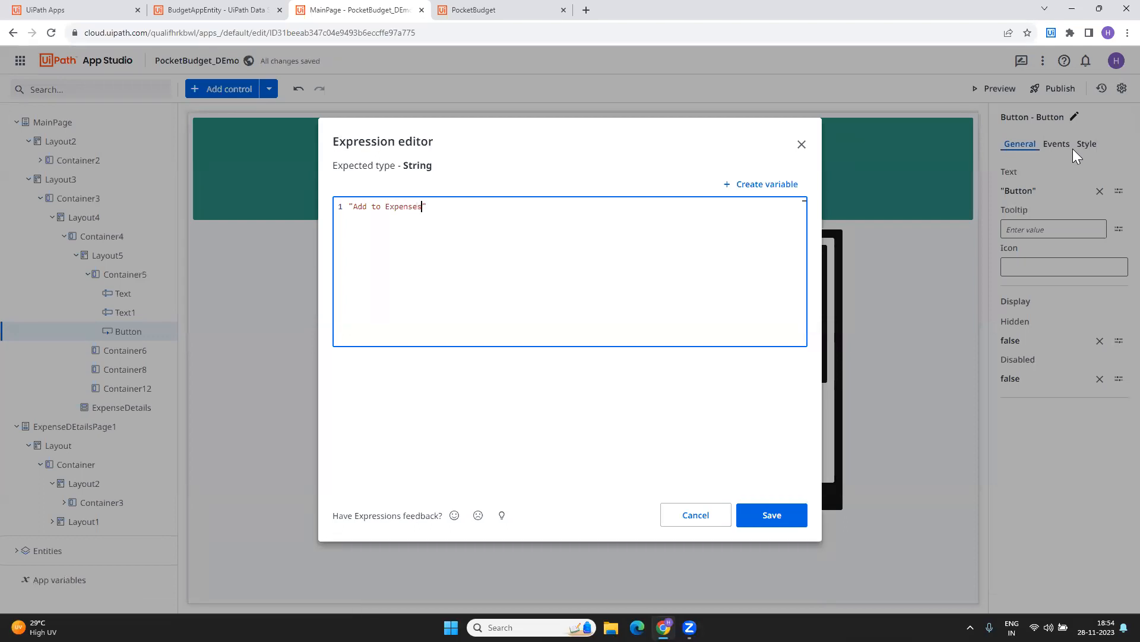
{"action": "left_click", "coordinate": [777, 516]}
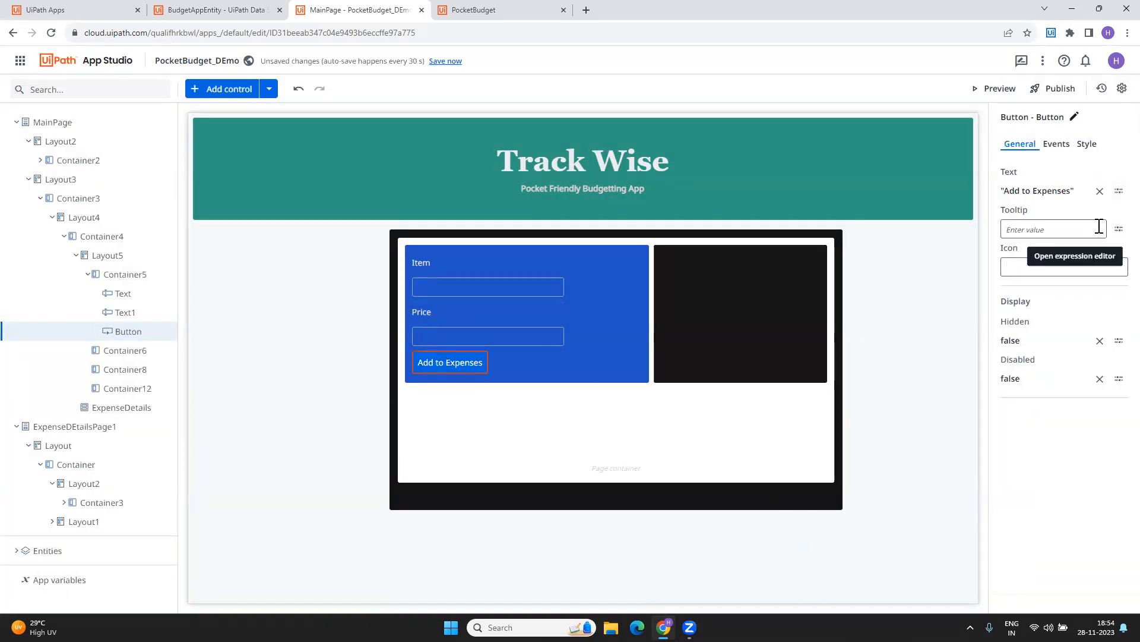
- Apply the green Start style to the Add to Expenses button
{"action": "left_click", "coordinate": [1087, 144]}
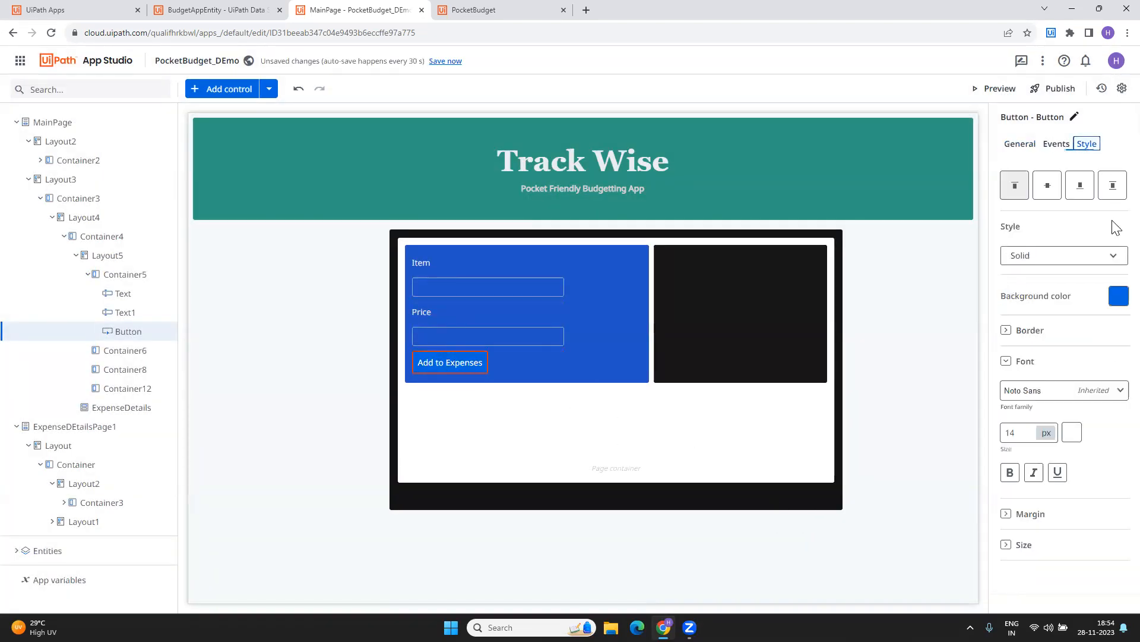
{"action": "left_click", "coordinate": [1118, 296]}
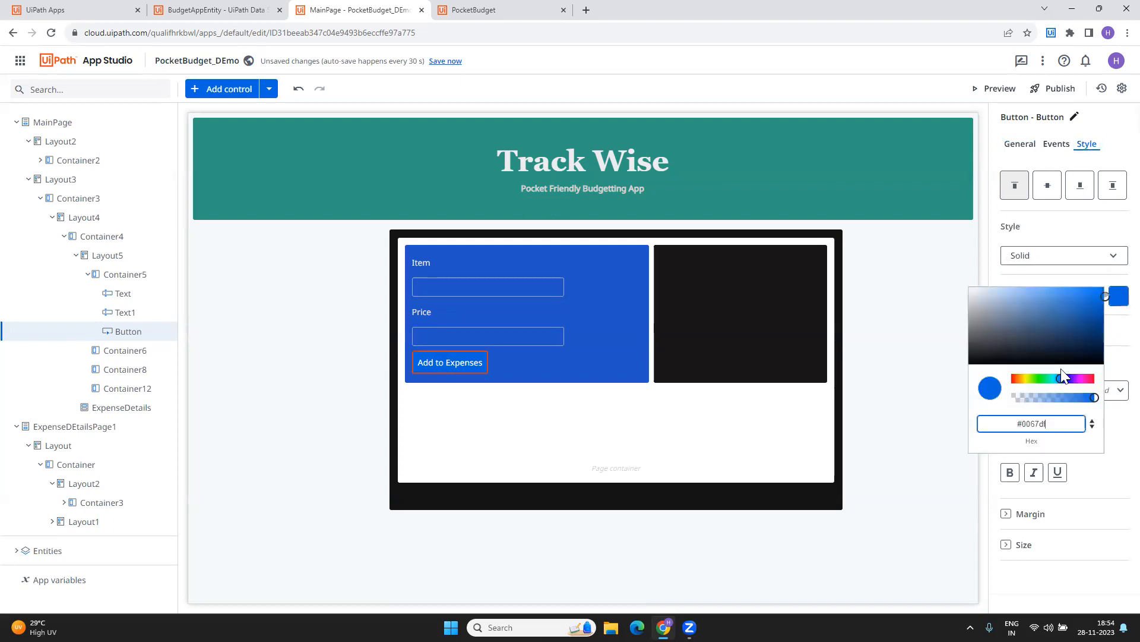
{"action": "left_click", "coordinate": [1113, 359]}
{"action": "left_click", "coordinate": [1105, 257]}
{"action": "left_click", "coordinate": [1059, 300]}
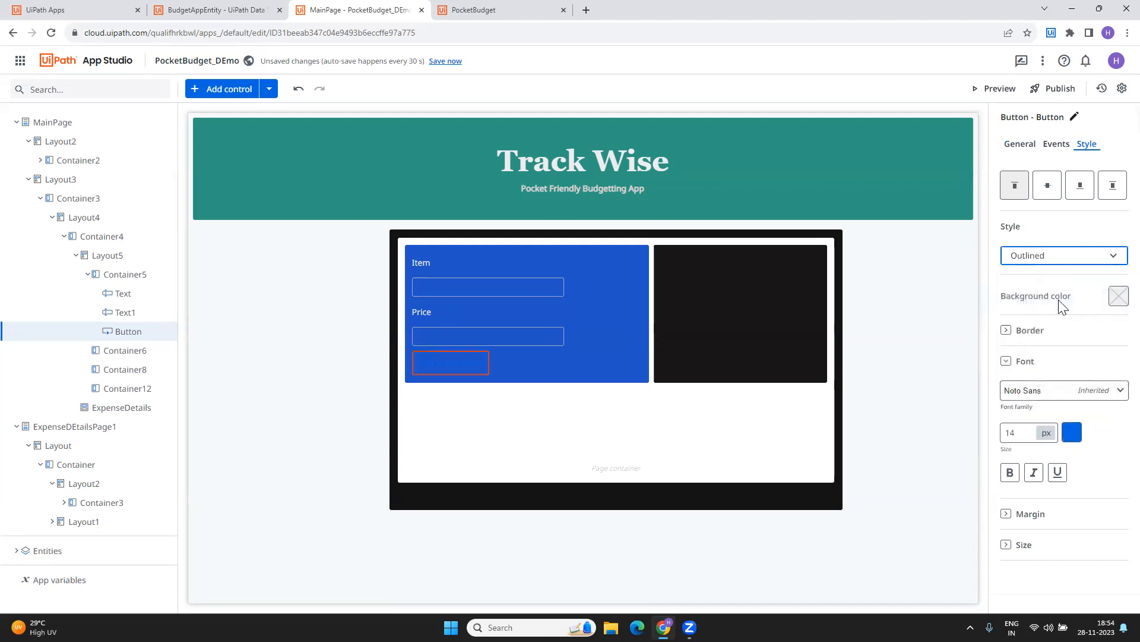
{"action": "left_click", "coordinate": [1093, 256]}
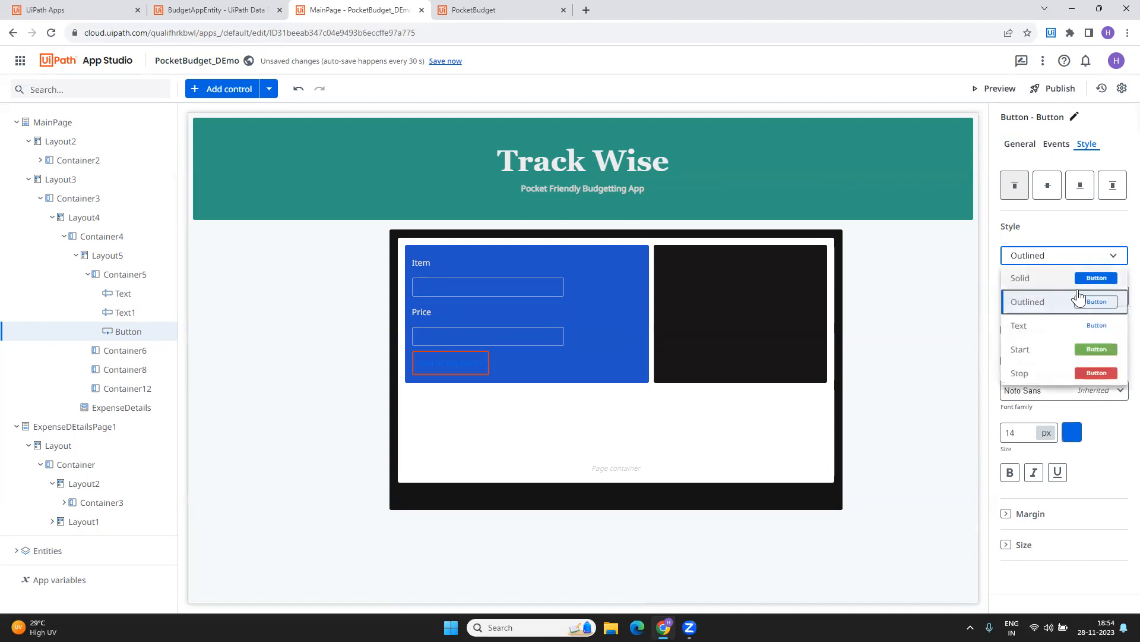
{"action": "left_click", "coordinate": [1075, 356]}
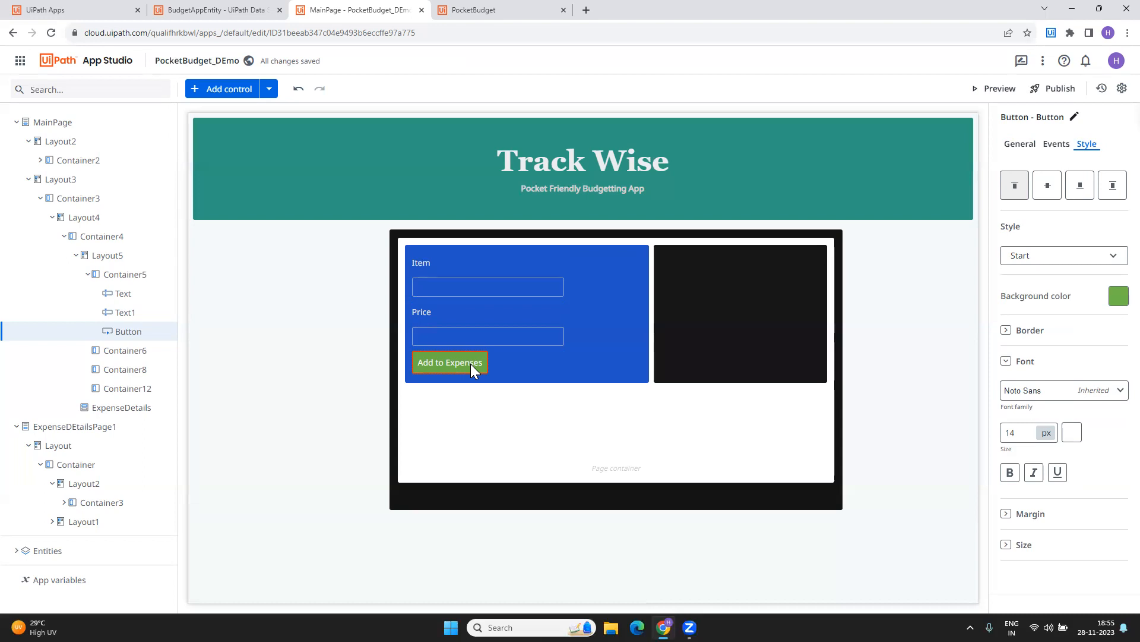
- Expand the app's entities and view the fields of BudgetAppEntity
{"action": "left_click", "coordinate": [16, 551]}
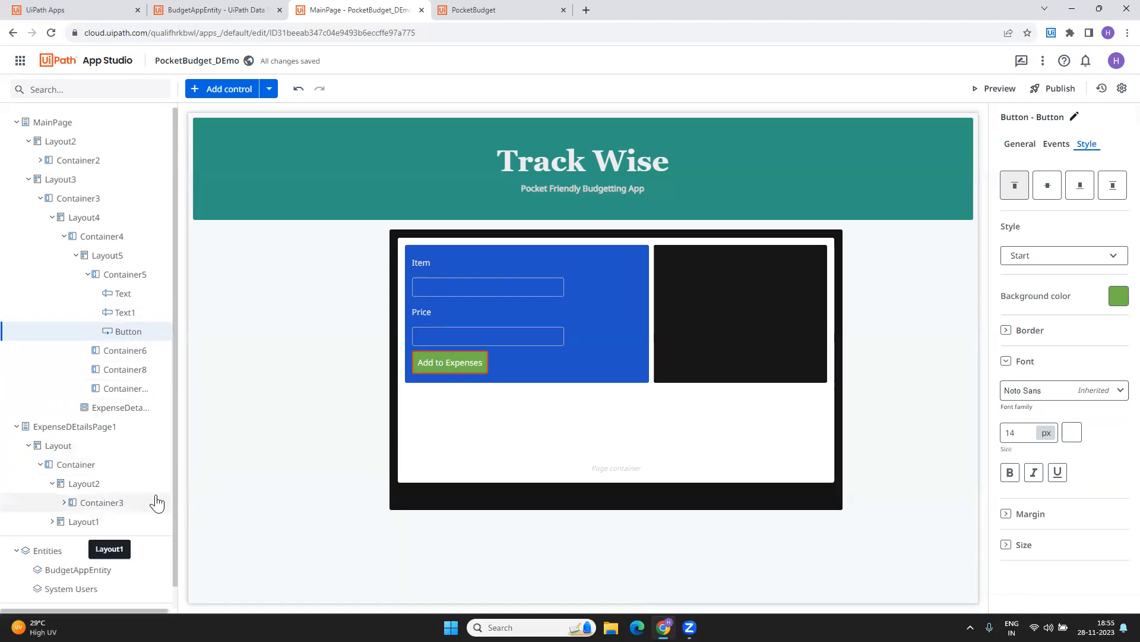
{"action": "scroll", "coordinate": [148, 511], "scroll_direction": "down", "scroll_amount": 1}
{"action": "left_click", "coordinate": [78, 551]}
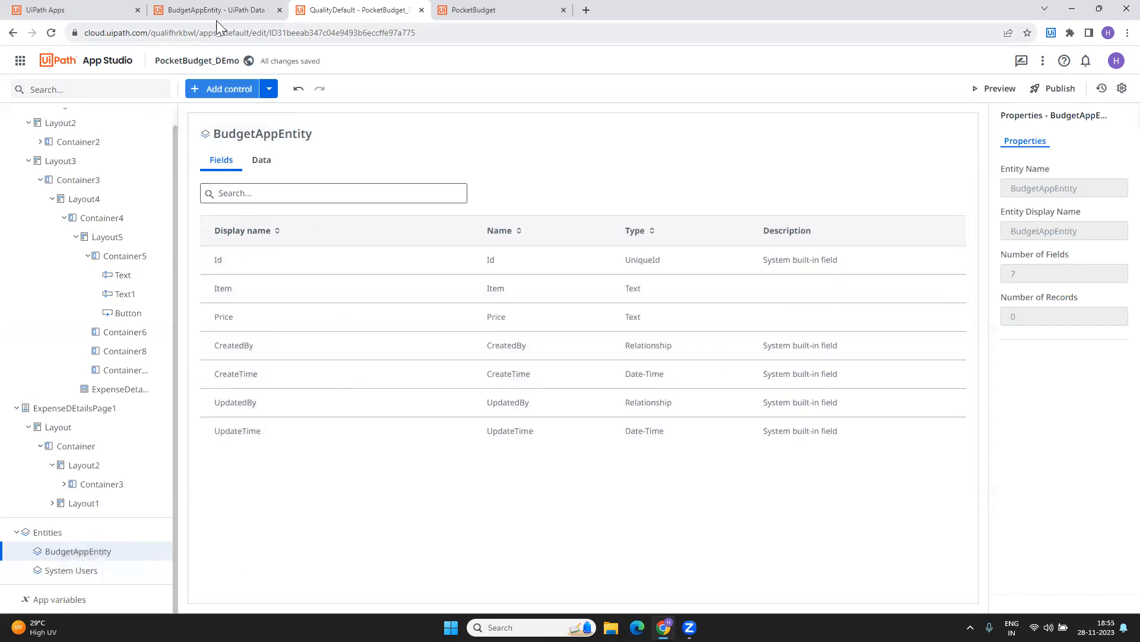
- Switch to UiPath Data Service and open BudgetAppEntity from the list of entities
{"action": "left_click", "coordinate": [66, 9]}
{"action": "left_click", "coordinate": [20, 62]}
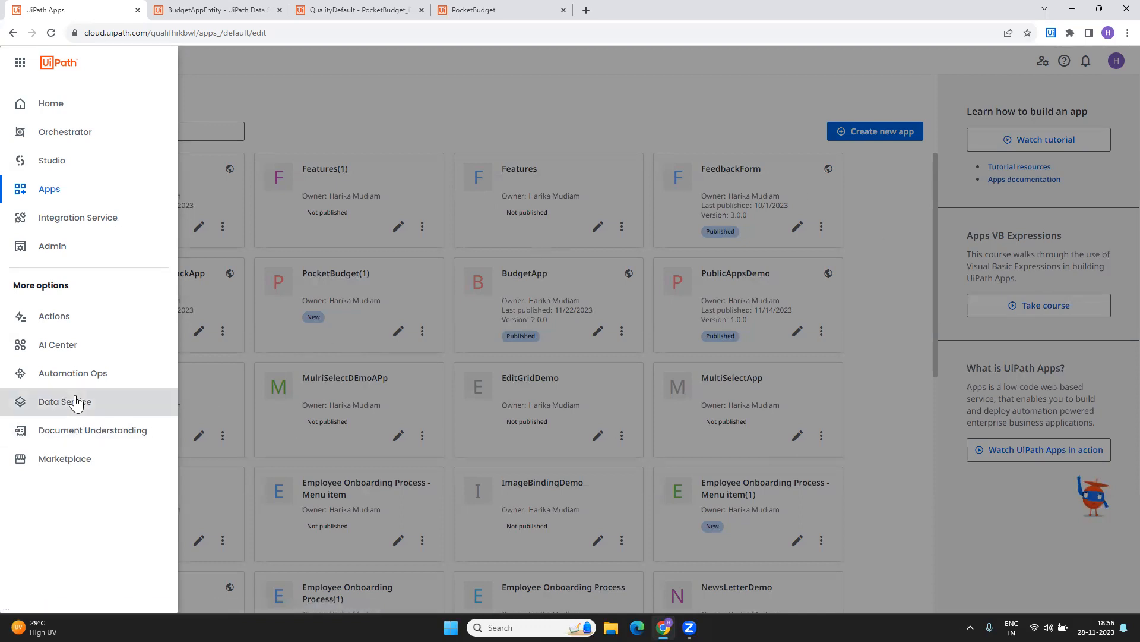
{"action": "left_click", "coordinate": [75, 402]}
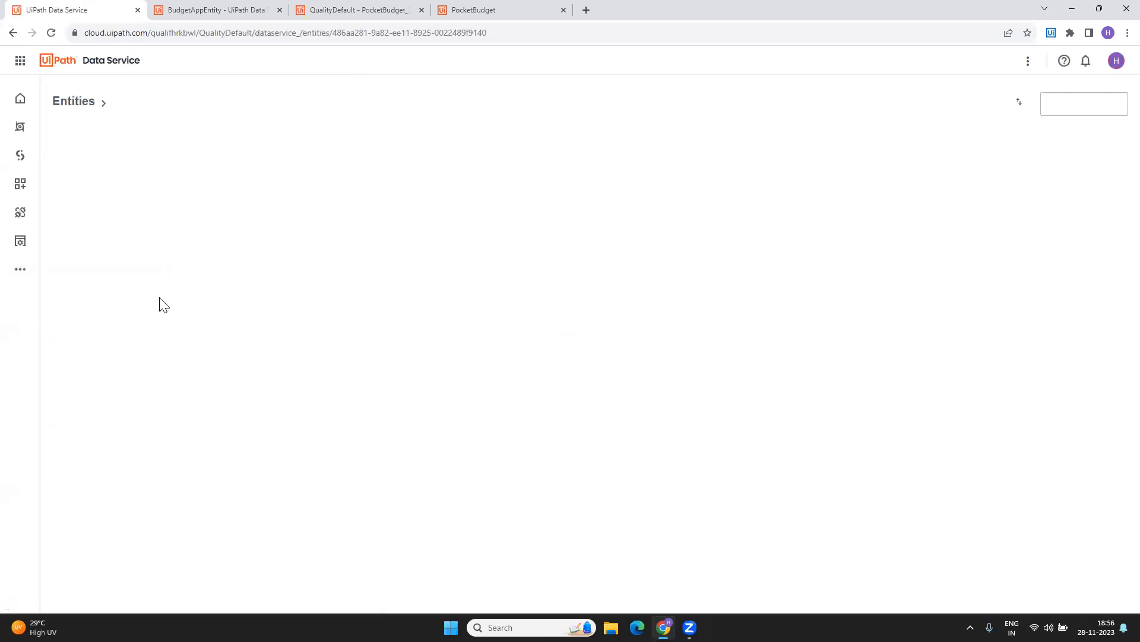
{"action": "left_click", "coordinate": [74, 102]}
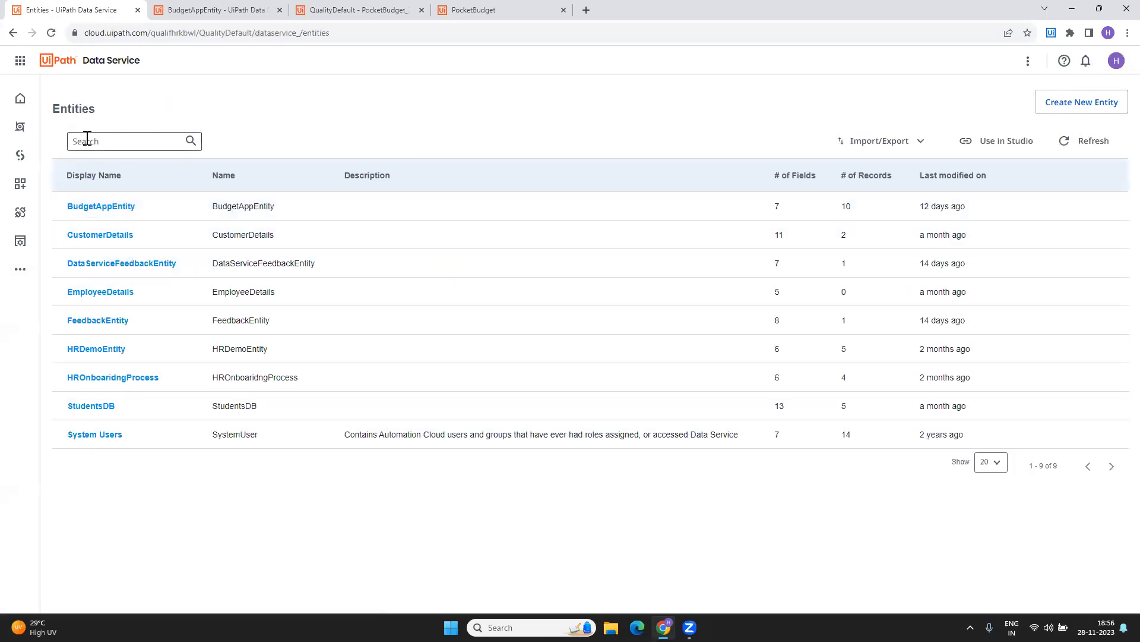
{"action": "left_click", "coordinate": [97, 208]}
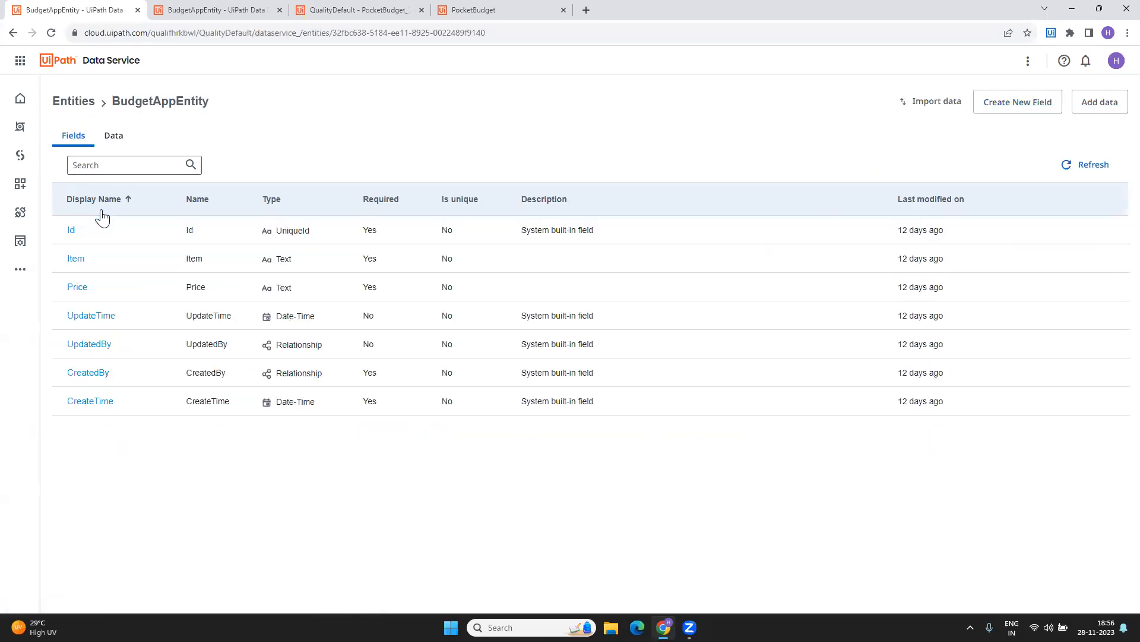
- Review BudgetAppEntity's records briefly, and examine which fields are system built-in and which are custom, such as Item and Price
{"action": "left_click", "coordinate": [113, 135]}
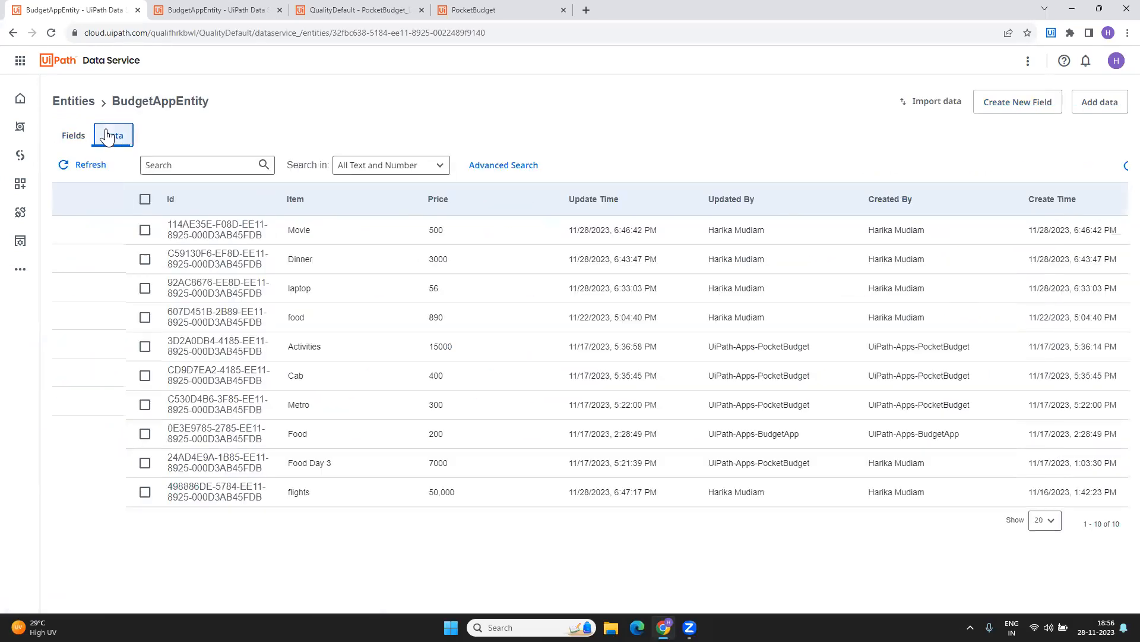
{"action": "left_click", "coordinate": [70, 140]}
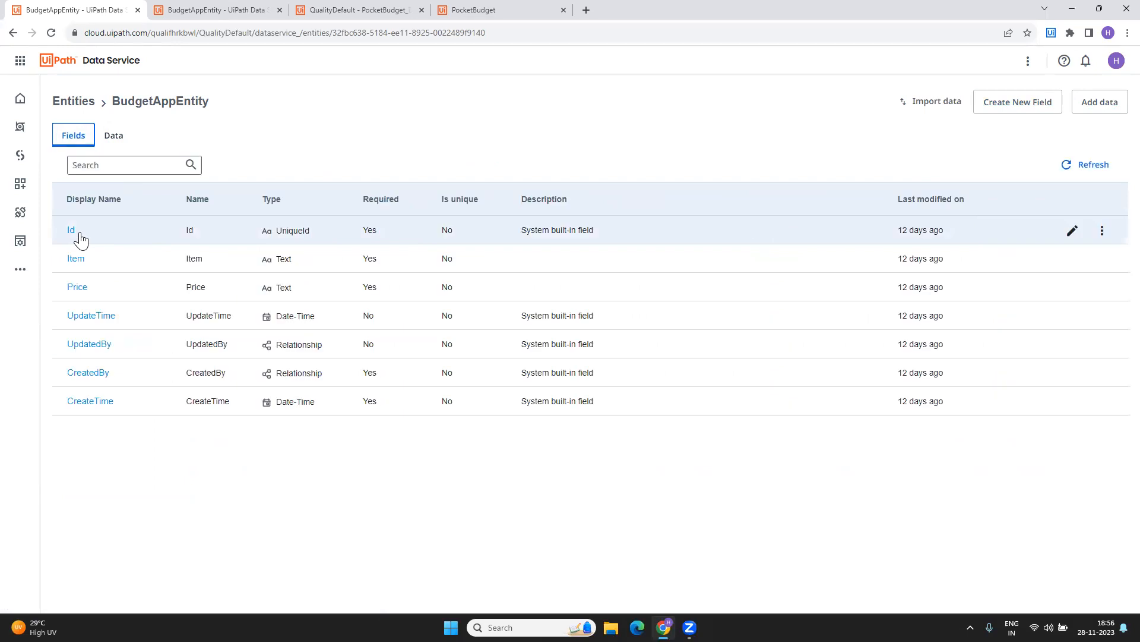
{"action": "left_click", "coordinate": [537, 338]}
{"action": "left_click_drag", "start_coordinate": [536, 344], "coordinate": [542, 415]}
{"action": "left_click", "coordinate": [537, 471]}
{"action": "left_click_drag", "start_coordinate": [599, 320], "coordinate": [515, 325]}
{"action": "left_click_drag", "start_coordinate": [588, 235], "coordinate": [513, 225]}
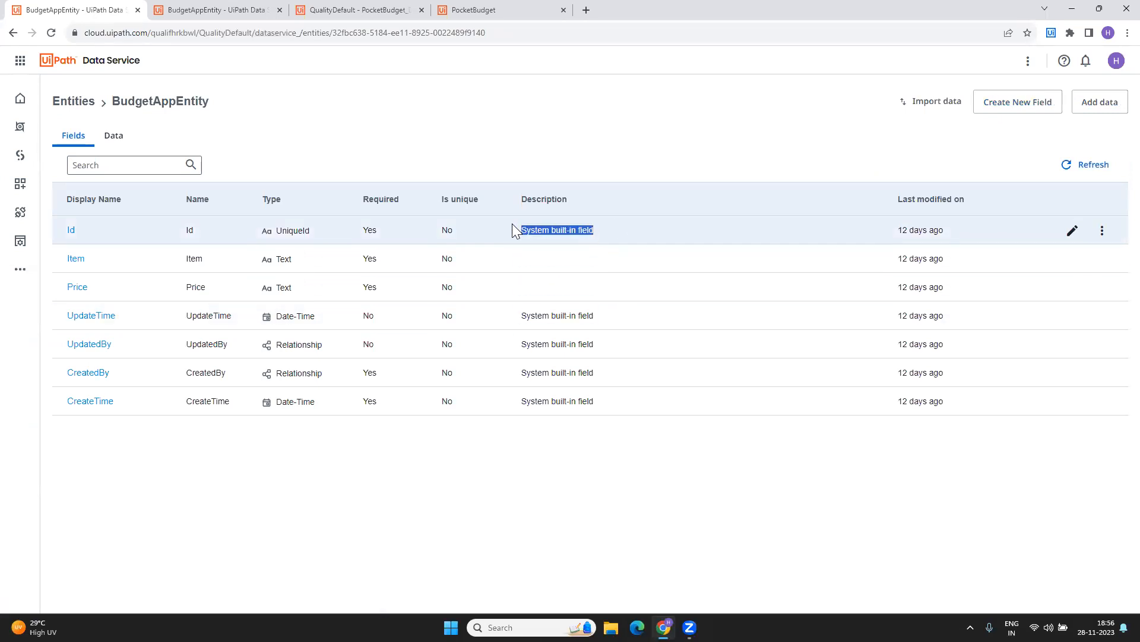
{"action": "double_click", "coordinate": [76, 261]}
{"action": "double_click", "coordinate": [81, 296]}
{"action": "left_click", "coordinate": [131, 443]}
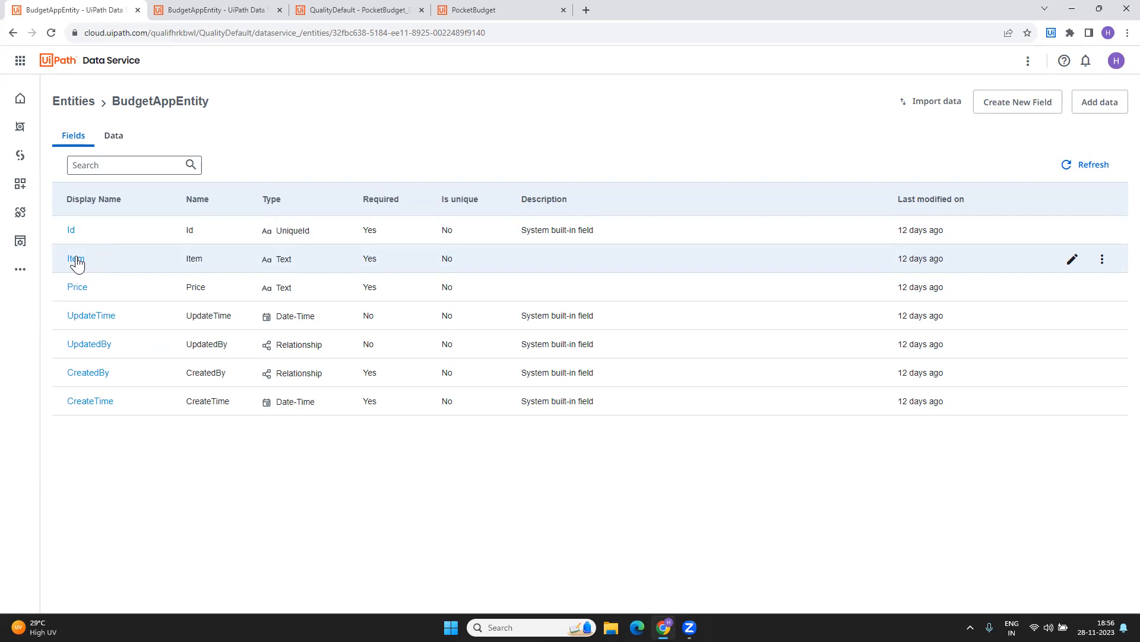
- Examine the Item and Price values in BudgetAppEntity's records and open the Movie record's price for editing
{"action": "left_click", "coordinate": [102, 144]}
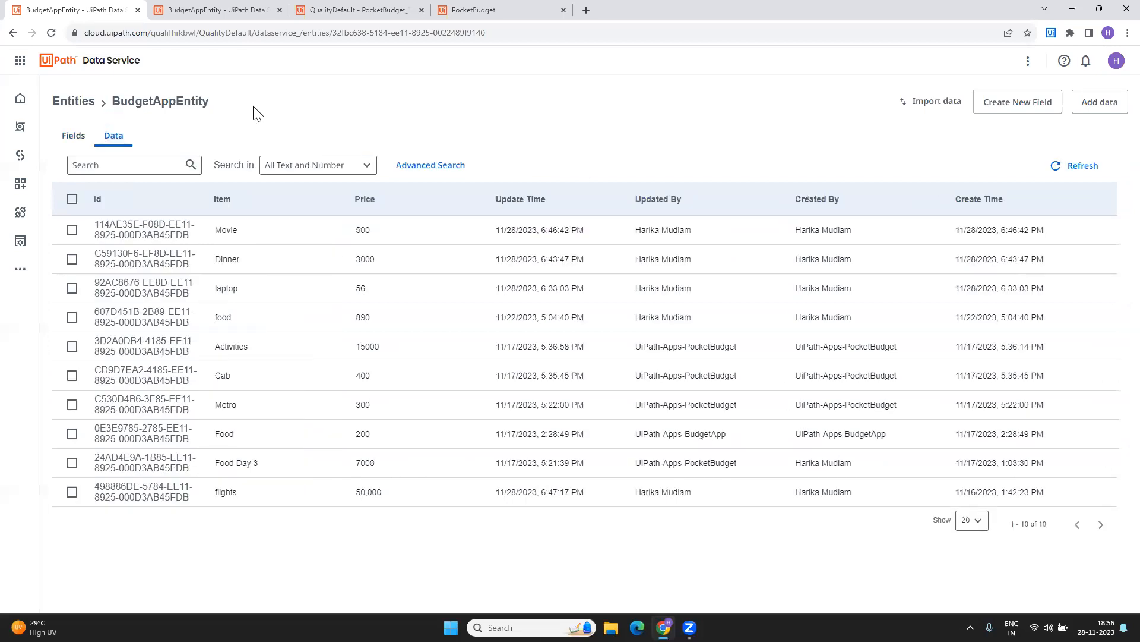
{"action": "mouse_move", "coordinate": [222, 231]}
{"action": "left_mouse_down"}
{"action": "mouse_move", "coordinate": [255, 235]}
{"action": "mouse_move", "coordinate": [234, 255]}
{"action": "mouse_move", "coordinate": [276, 255]}
{"action": "left_mouse_up"}
{"action": "left_click", "coordinate": [254, 236]}
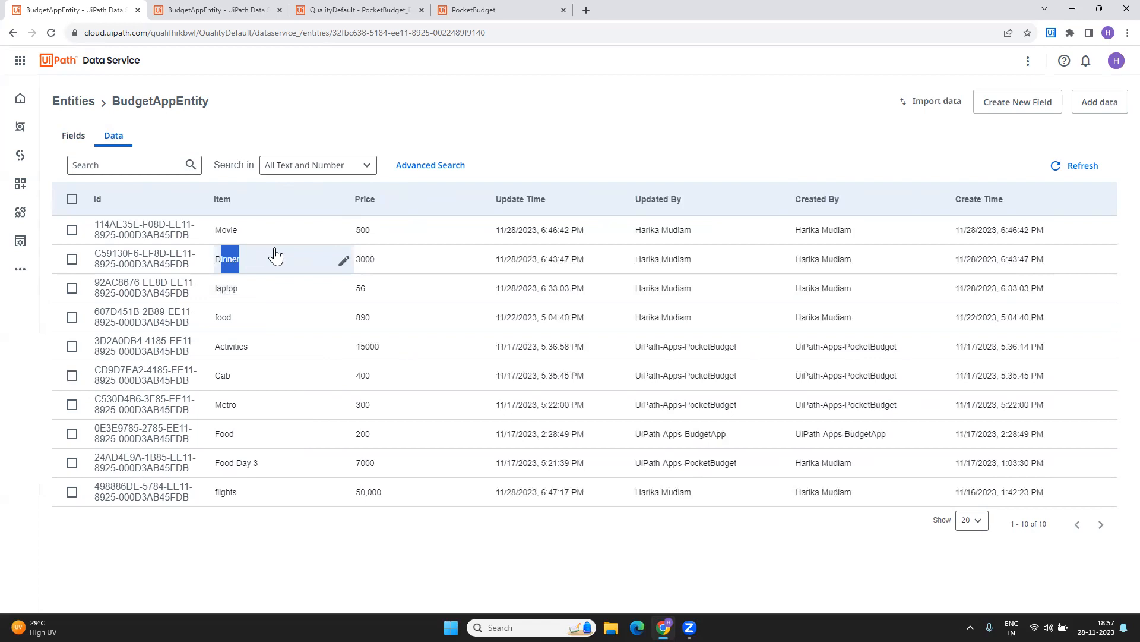
{"action": "left_click", "coordinate": [275, 255]}
{"action": "left_click", "coordinate": [453, 236]}
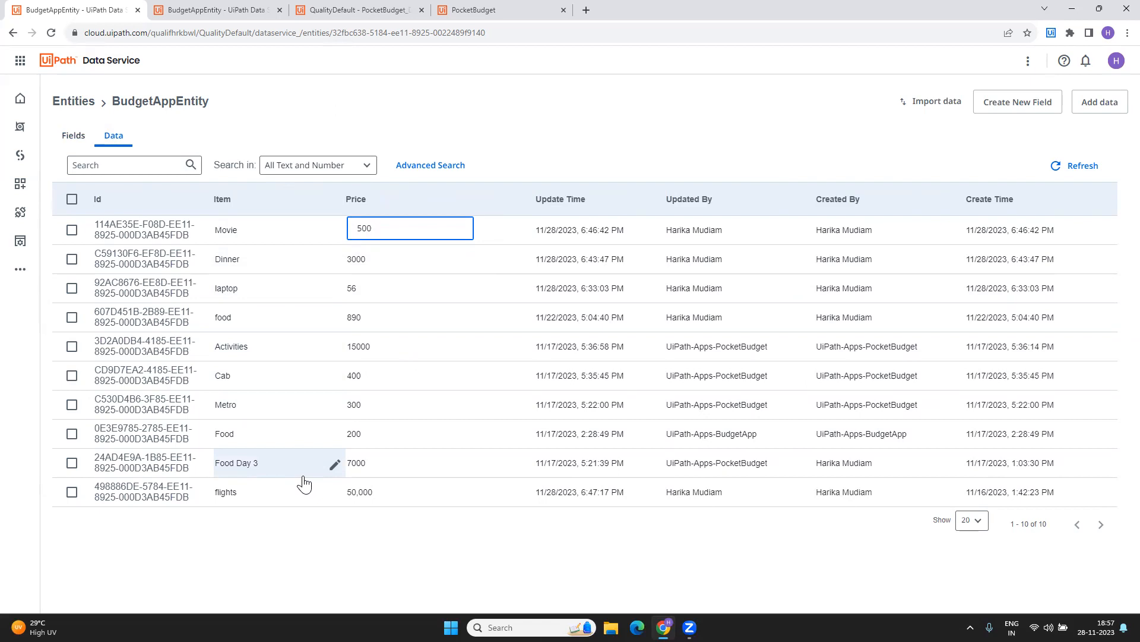
- Review BudgetAppEntity's field definitions in Data Service and compare them with the entity's fields in App Studio
{"action": "left_click", "coordinate": [72, 136]}
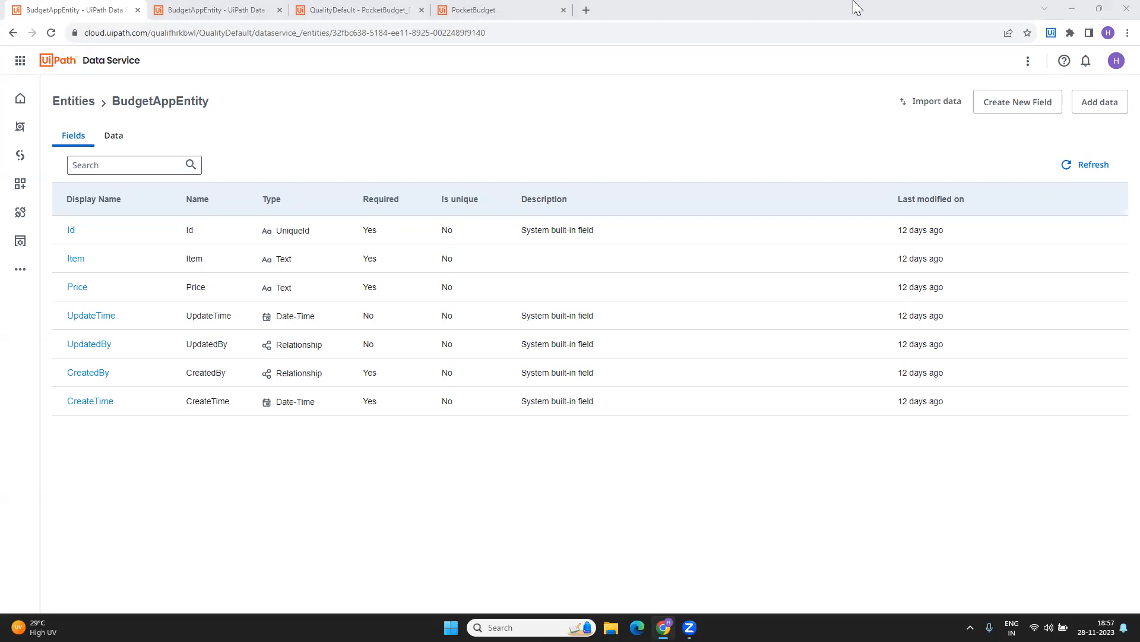
{"action": "left_click", "coordinate": [520, 8]}
{"action": "left_click", "coordinate": [372, 10]}
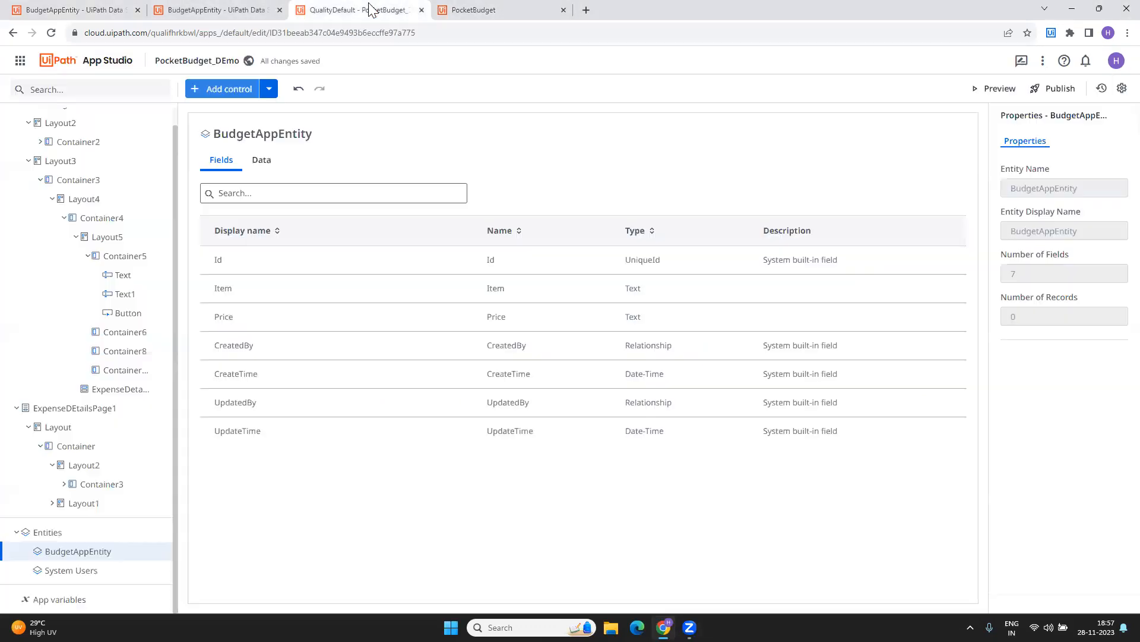
{"action": "left_click", "coordinate": [223, 11]}
{"action": "left_click", "coordinate": [314, 11]}
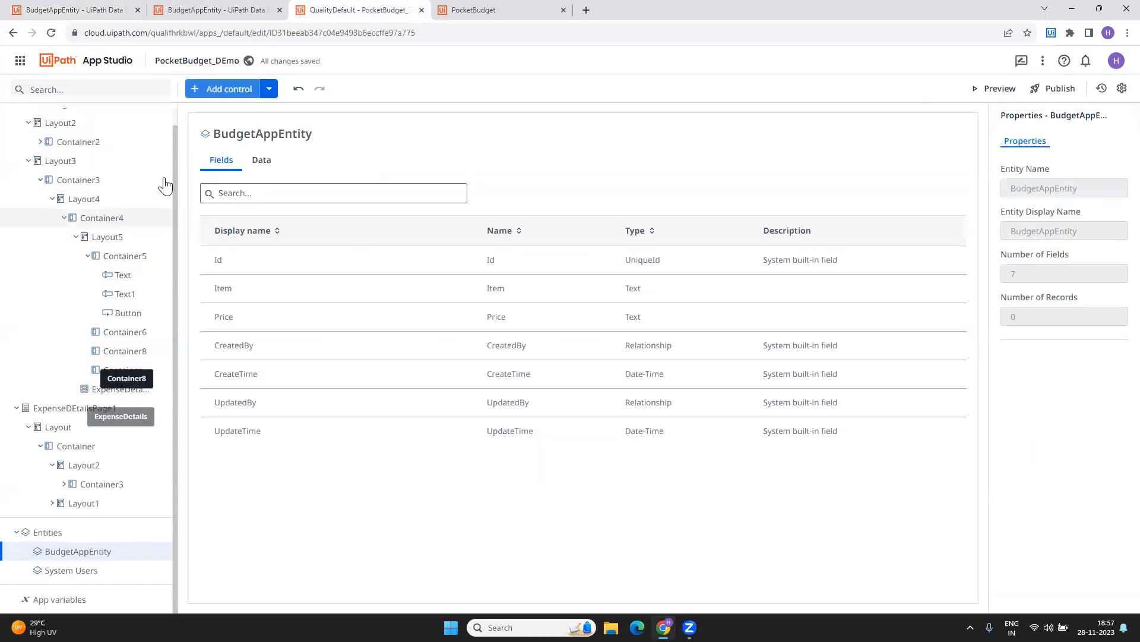
- Return to the list of entities in Data Service and look at the form for creating a new entity
{"action": "left_click", "coordinate": [194, 11]}
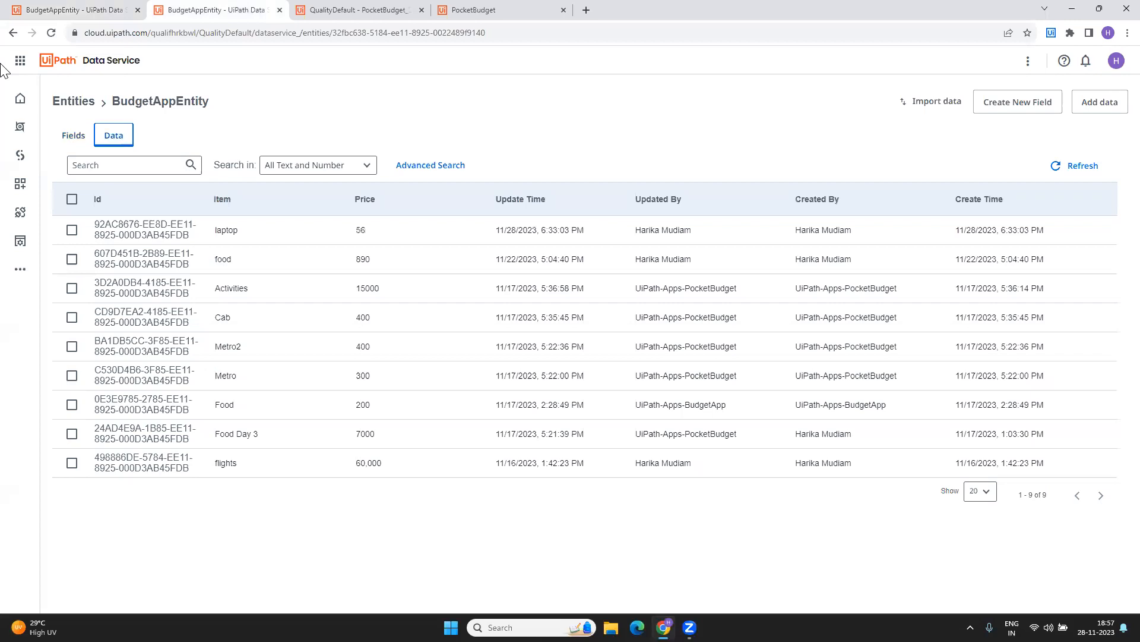
{"action": "left_click", "coordinate": [57, 105]}
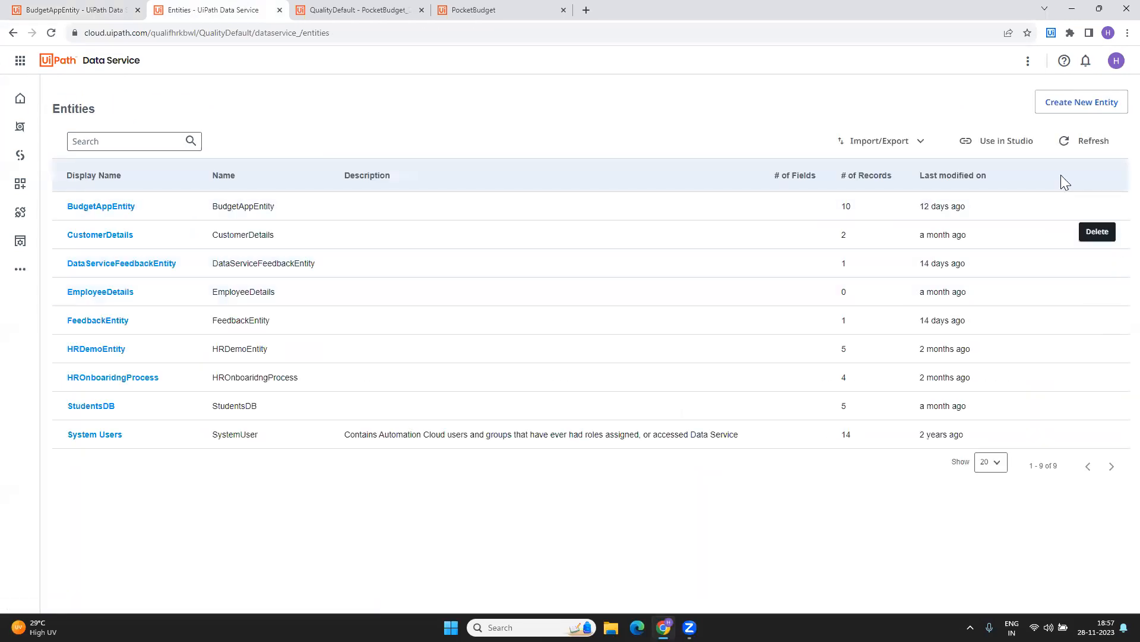
{"action": "left_click", "coordinate": [1058, 110]}
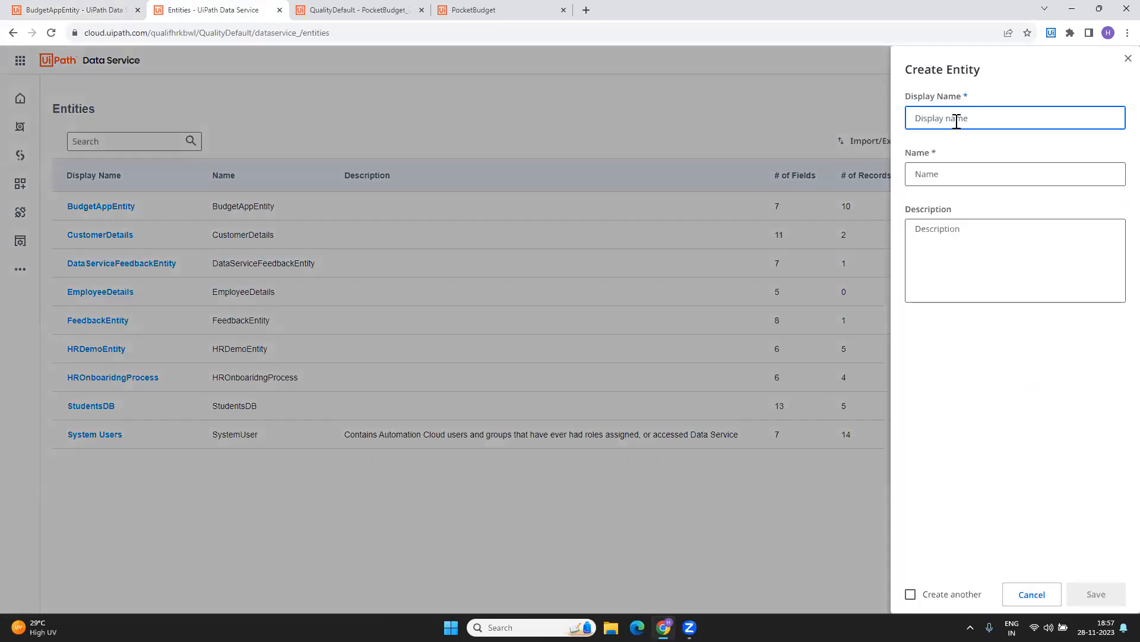
{"action": "left_click", "coordinate": [1034, 595]}
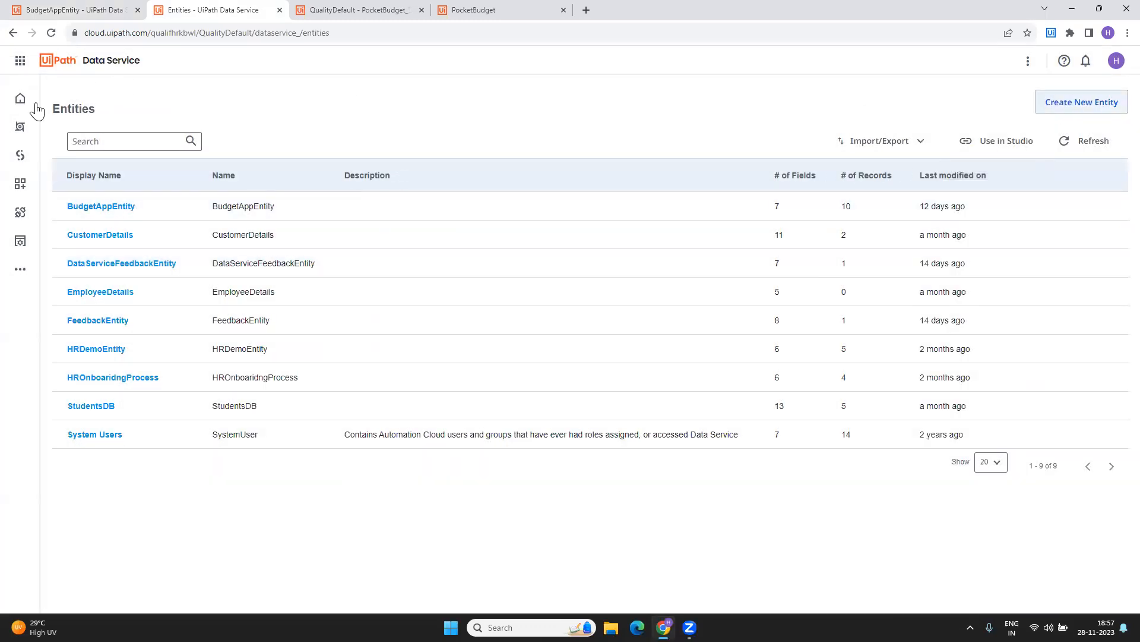
- Try to create a required text field named Item in BudgetAppEntity
{"action": "left_click", "coordinate": [122, 214]}
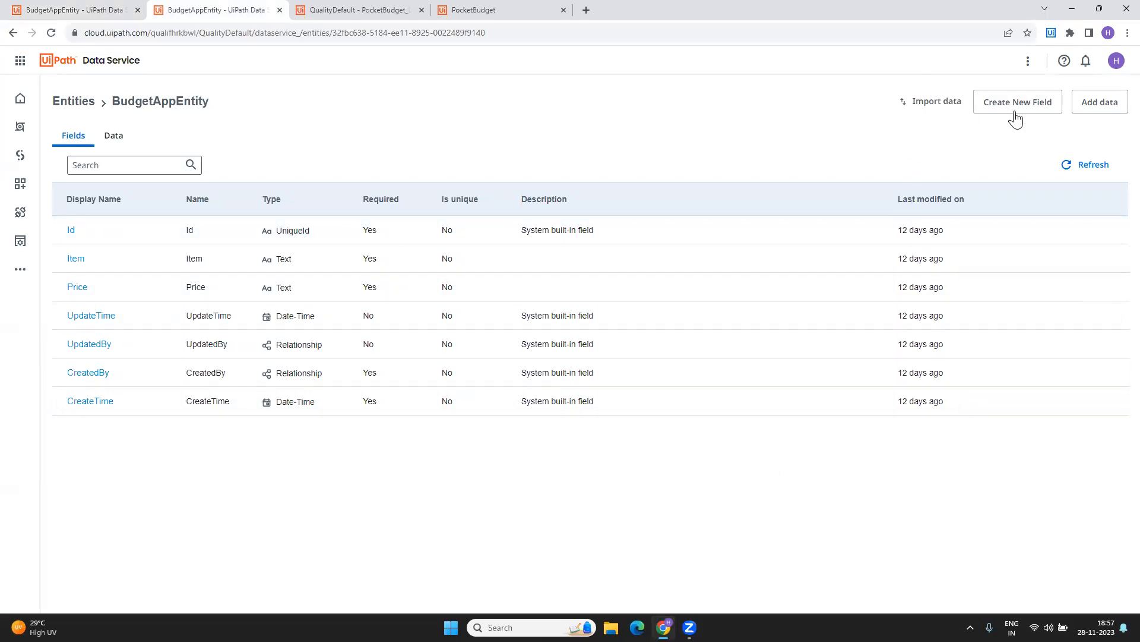
{"action": "left_click", "coordinate": [1016, 118]}
{"action": "left_click", "coordinate": [996, 125]}
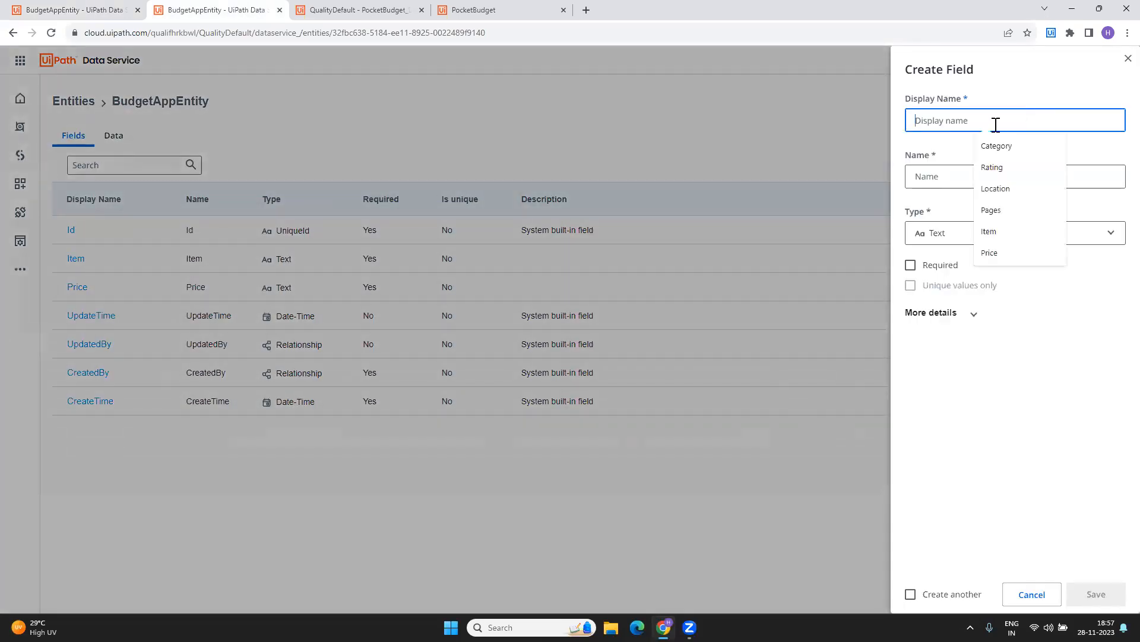
{"action": "left_click", "coordinate": [1001, 232]}
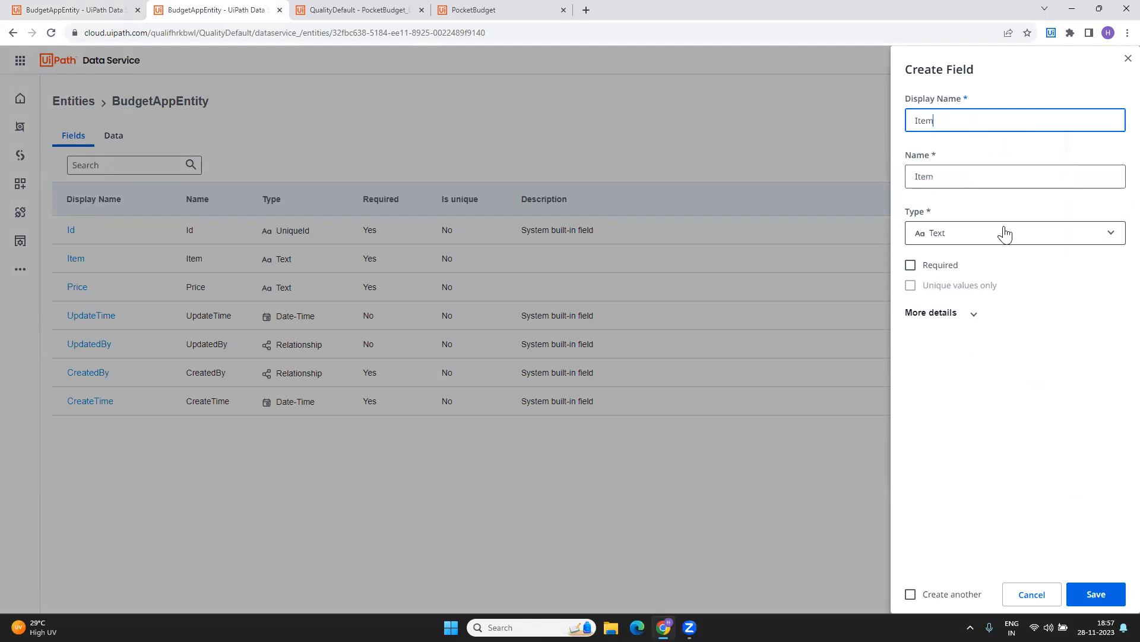
{"action": "left_click", "coordinate": [911, 265]}
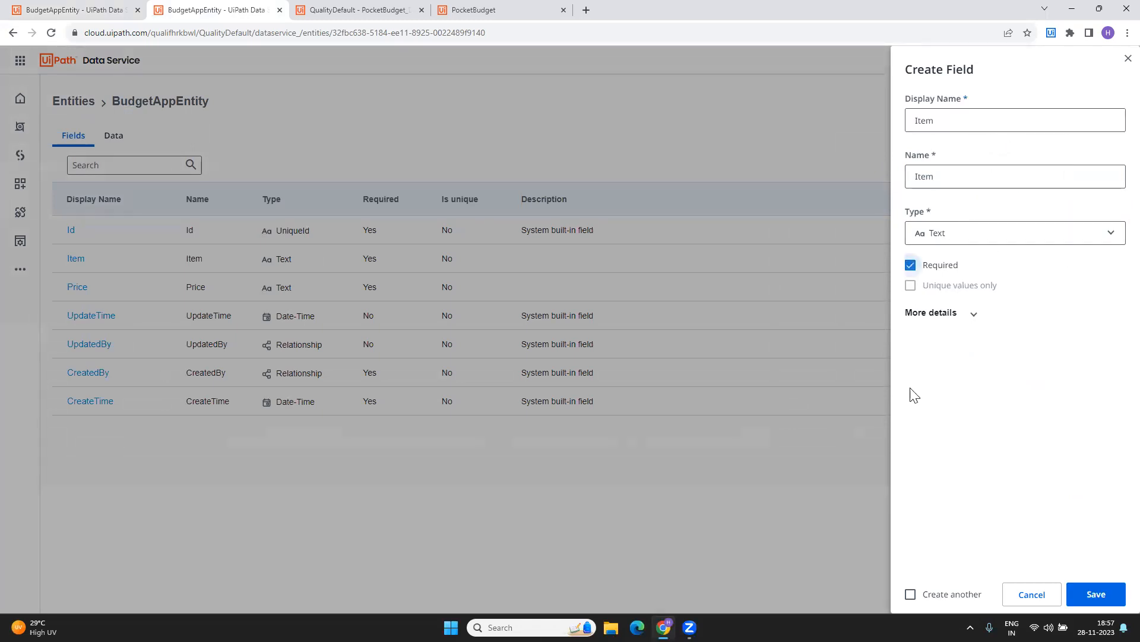
{"action": "left_click", "coordinate": [1037, 594]}
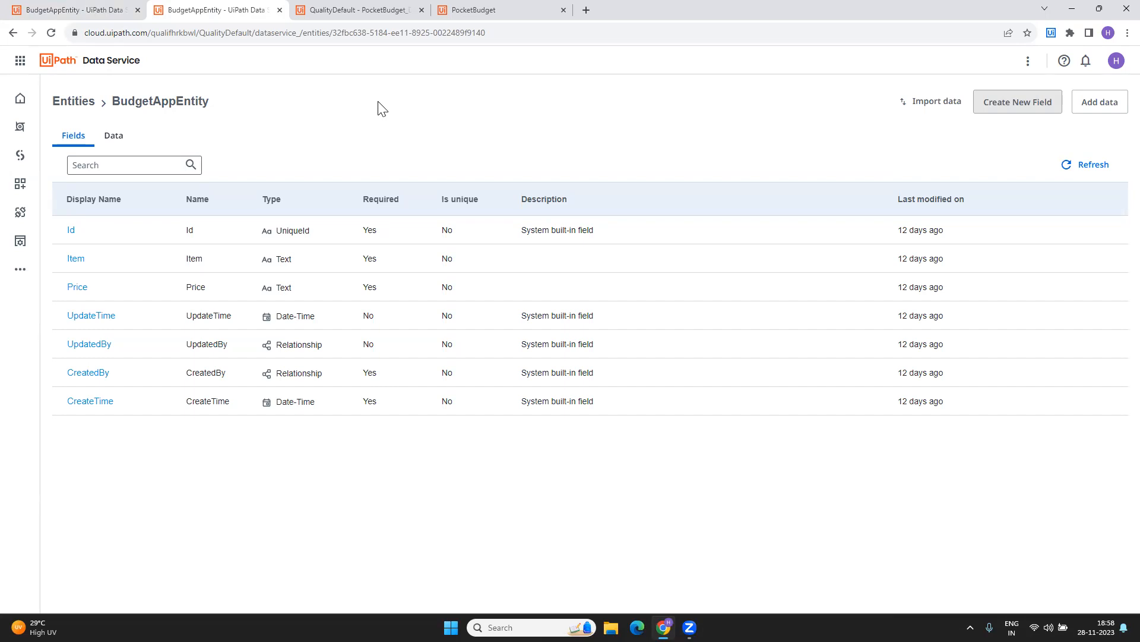
- Switch to App Studio and preview the CustomerDetails entity among those that can be added to the app, without adding it
{"action": "left_click", "coordinate": [365, 10]}
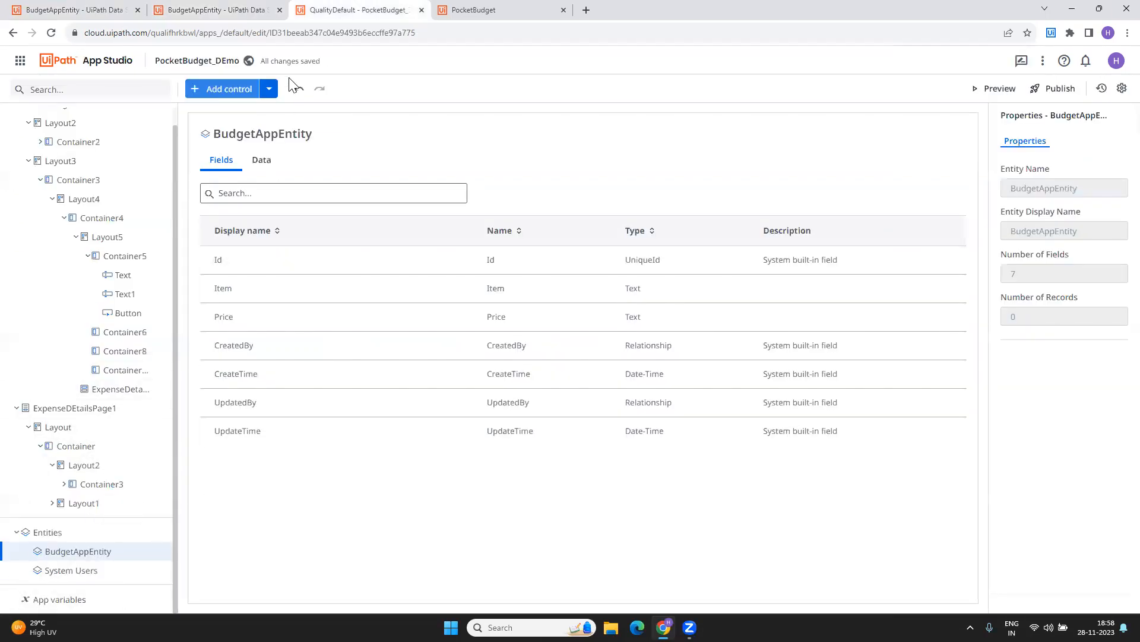
{"action": "left_click", "coordinate": [269, 89]}
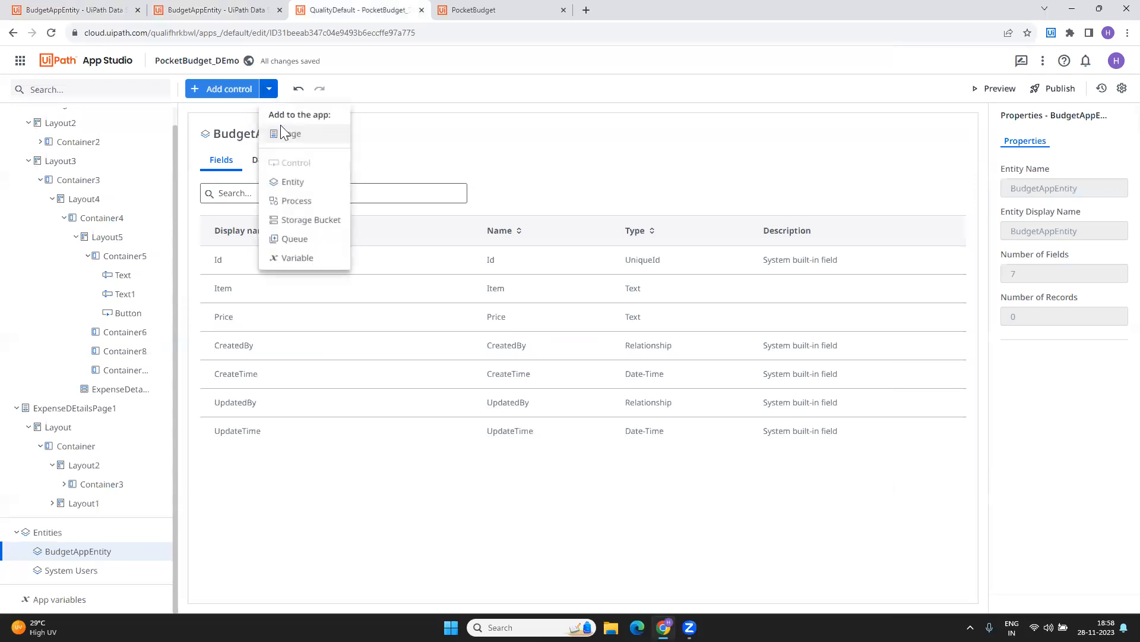
{"action": "left_click", "coordinate": [306, 182]}
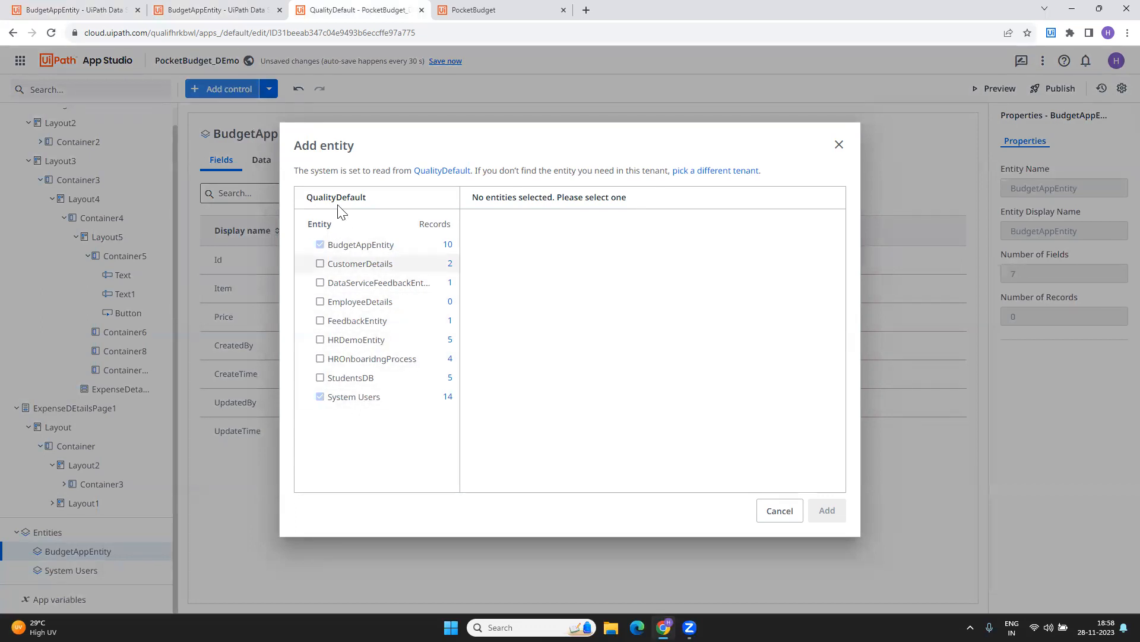
{"action": "left_click", "coordinate": [320, 264]}
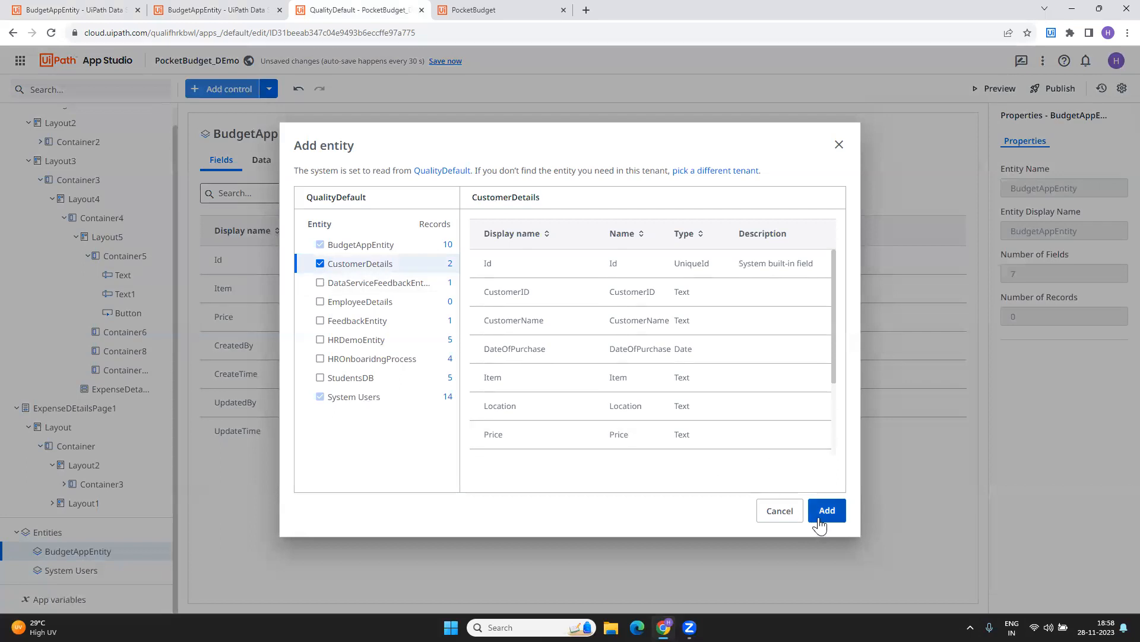
{"action": "left_click", "coordinate": [780, 511]}
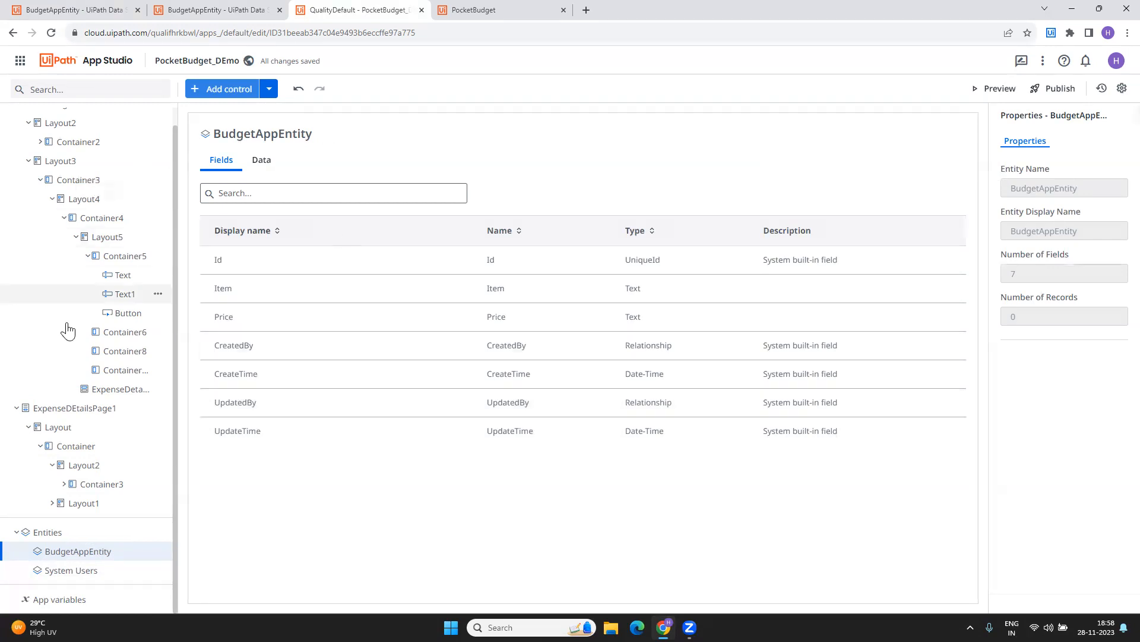
- Open MainPage in the designer and look at the Item and Price text boxes
{"action": "scroll", "coordinate": [66, 267], "scroll_direction": "up", "scroll_amount": 1}
{"action": "left_click", "coordinate": [58, 123]}
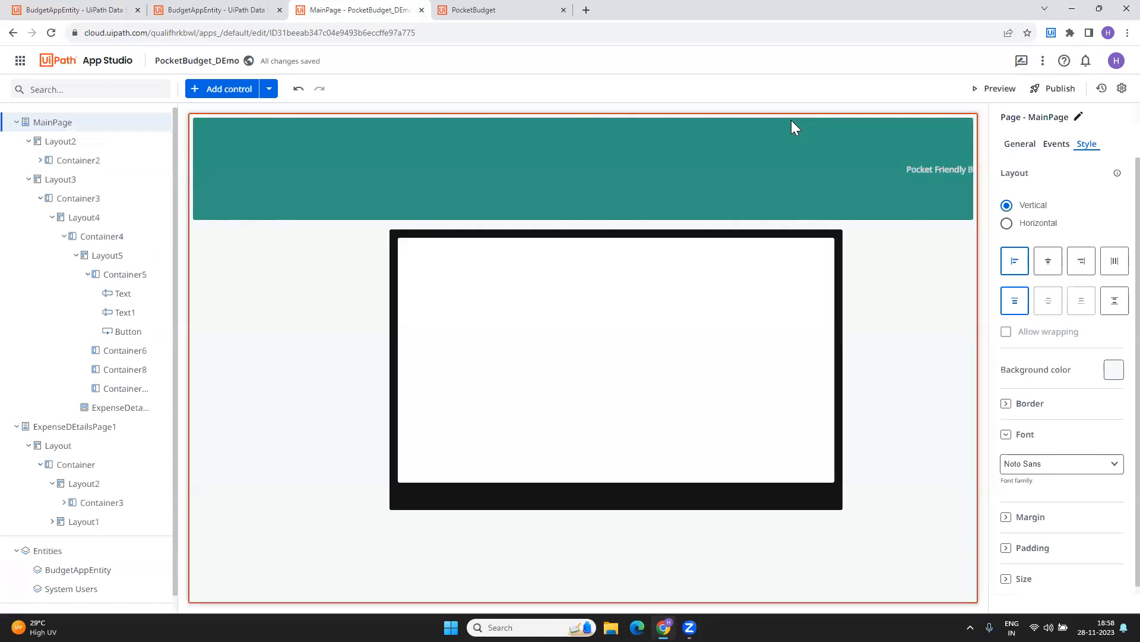
{"action": "left_click", "coordinate": [501, 291]}
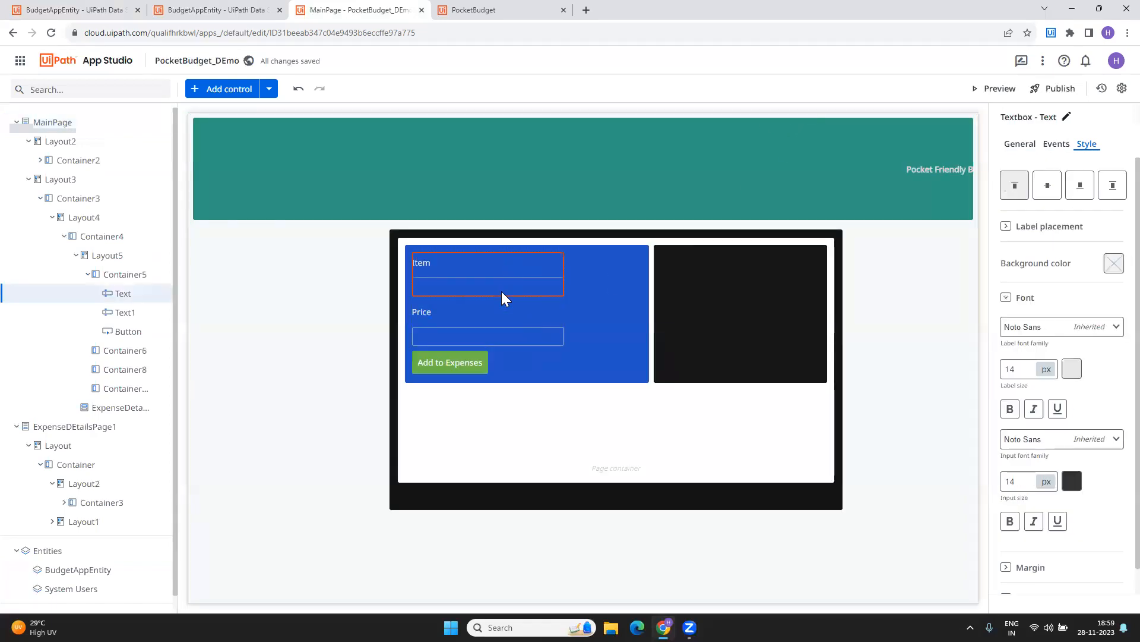
{"action": "left_click", "coordinate": [492, 335]}
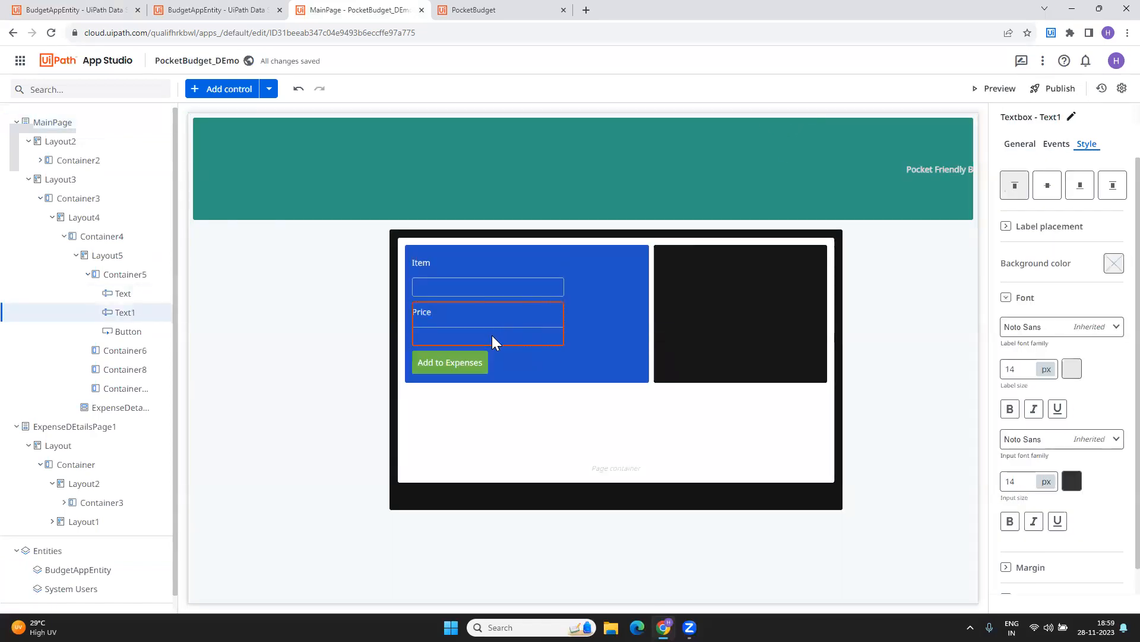
- Create a click rule for the Add to Expenses button that uses Create Entity Record with BudgetAppEntity
{"action": "left_click", "coordinate": [463, 367]}
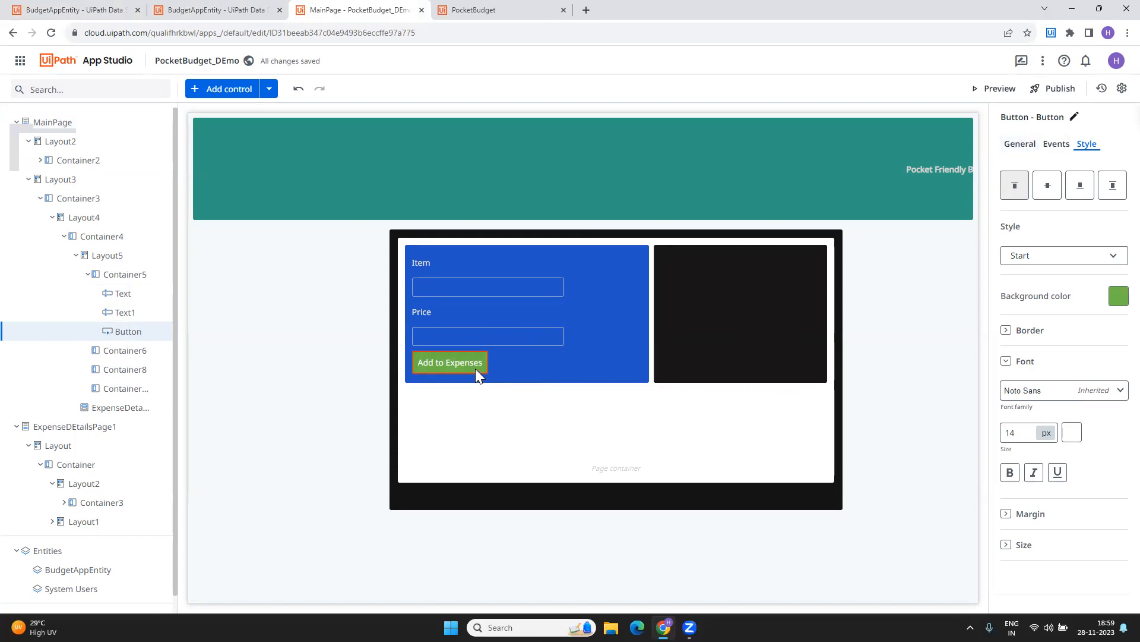
{"action": "left_click", "coordinate": [1055, 144]}
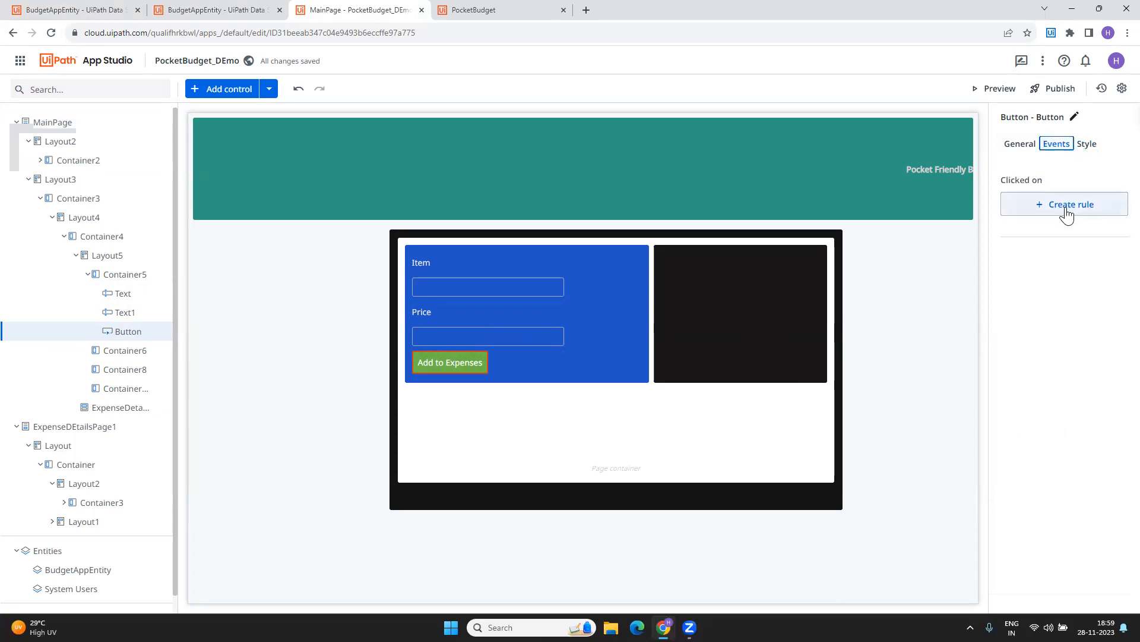
{"action": "left_click", "coordinate": [1067, 205]}
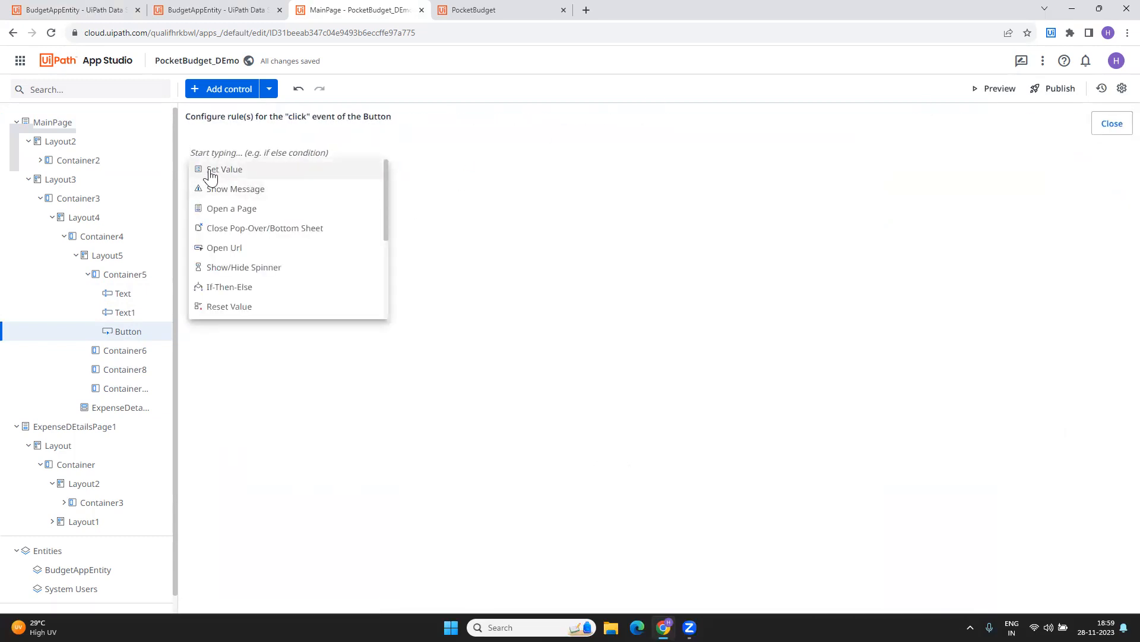
{"action": "type", "text": "d"}
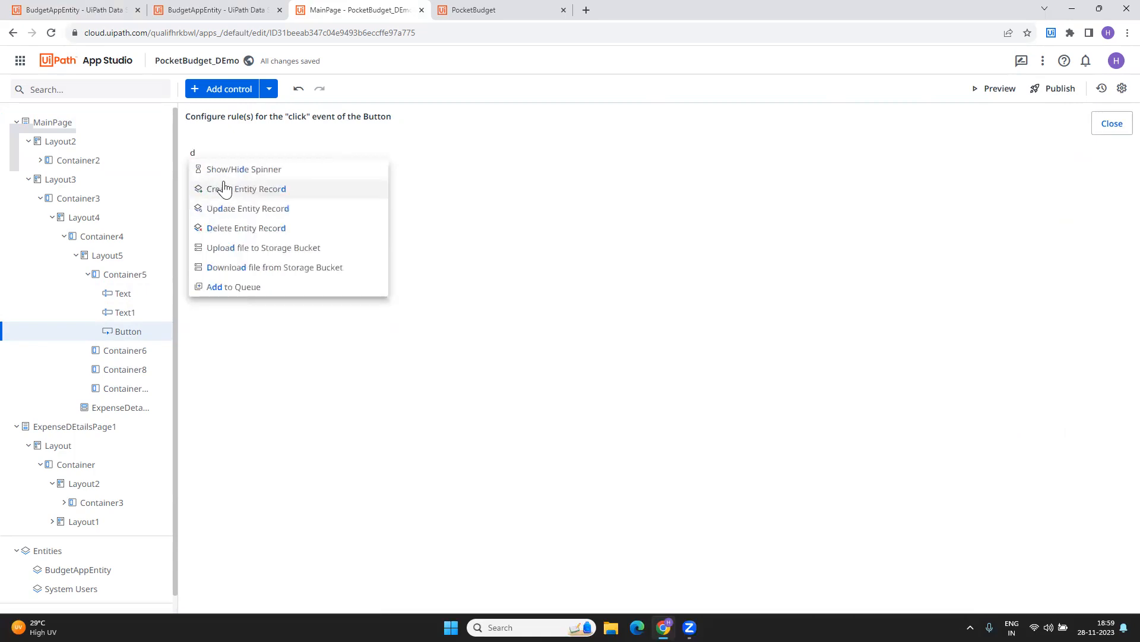
{"action": "type", "text": "=cr"}
{"action": "key", "text": "BackSpace"}
{"action": "key", "text": "BackSpace"}
{"action": "key", "text": "BackSpace"}
{"action": "key", "text": "BackSpace"}
{"action": "type", "text": "creae"}
{"action": "key", "text": "BackSpace"}
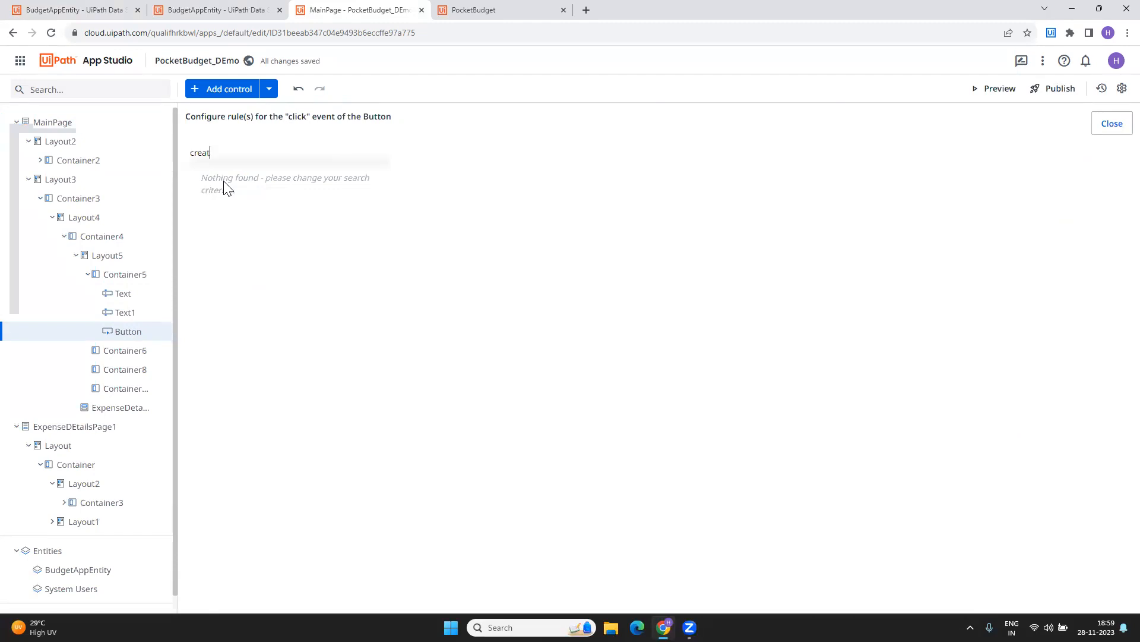
{"action": "type", "text": "te"}
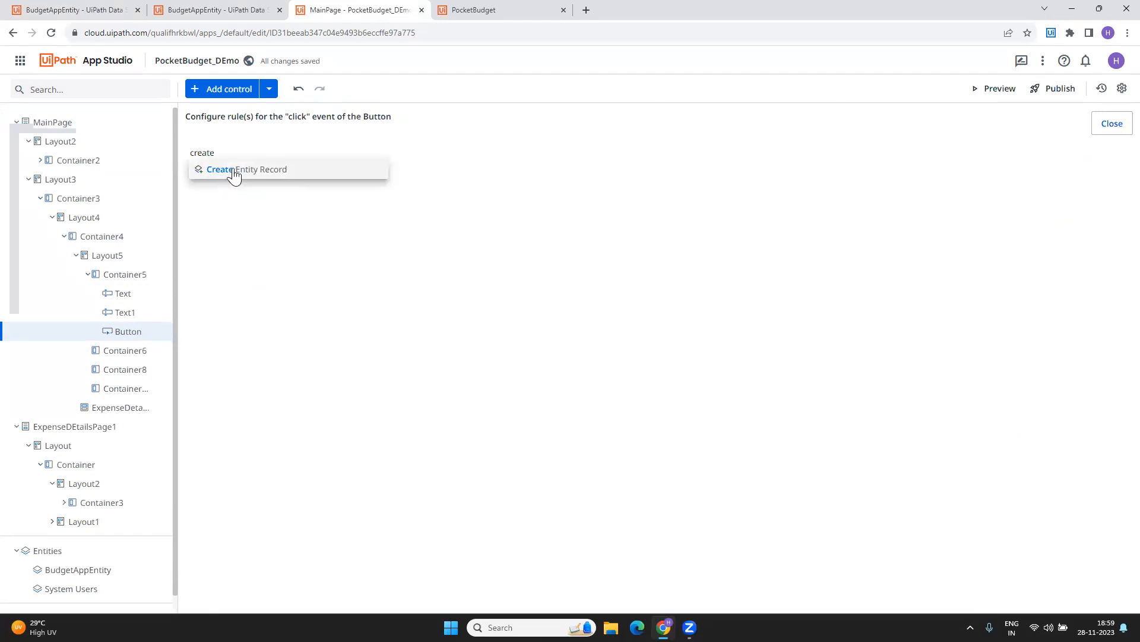
{"action": "left_click", "coordinate": [232, 174]}
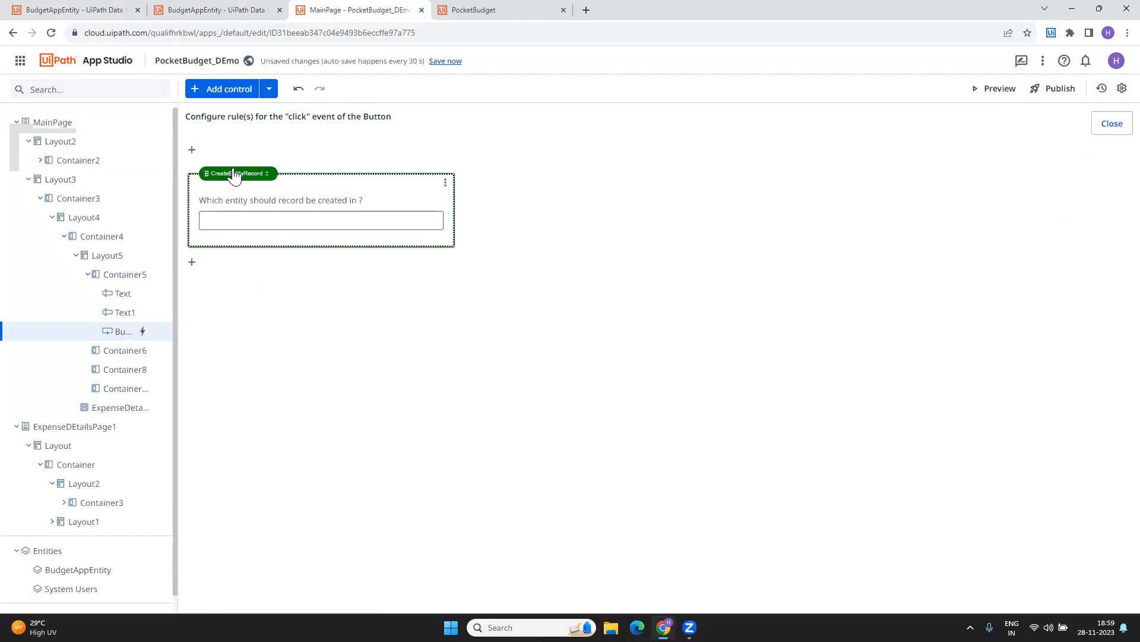
{"action": "left_click", "coordinate": [271, 218]}
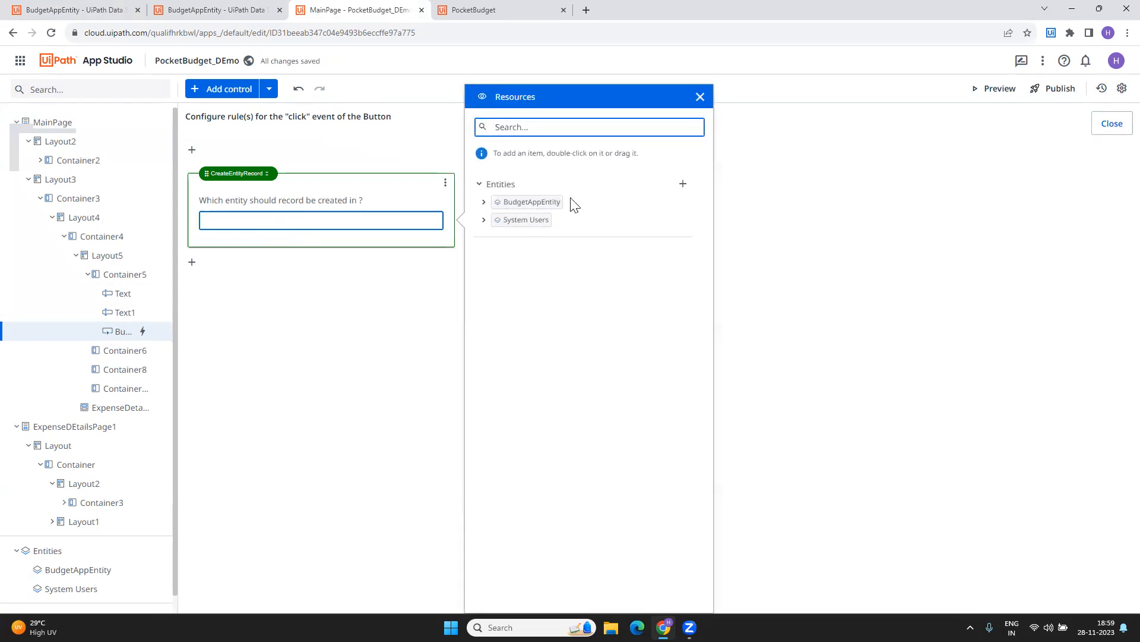
{"action": "double_click", "coordinate": [537, 203]}
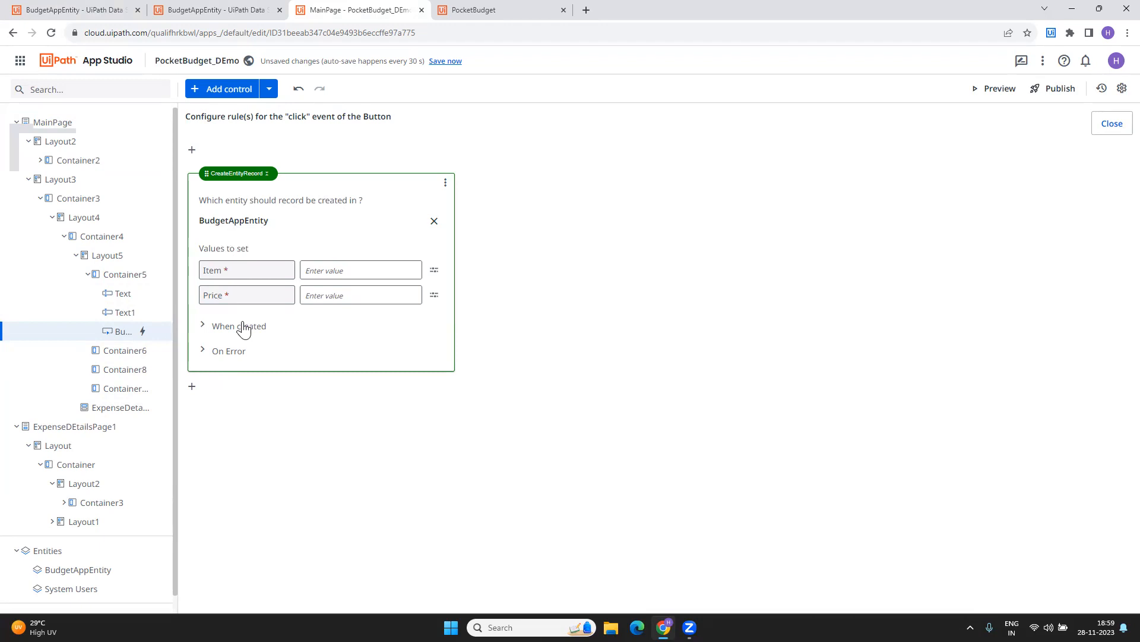
- Switch to Data Service and examine which BudgetAppEntity fields are system built-in and which are custom
{"action": "left_click", "coordinate": [219, 11]}
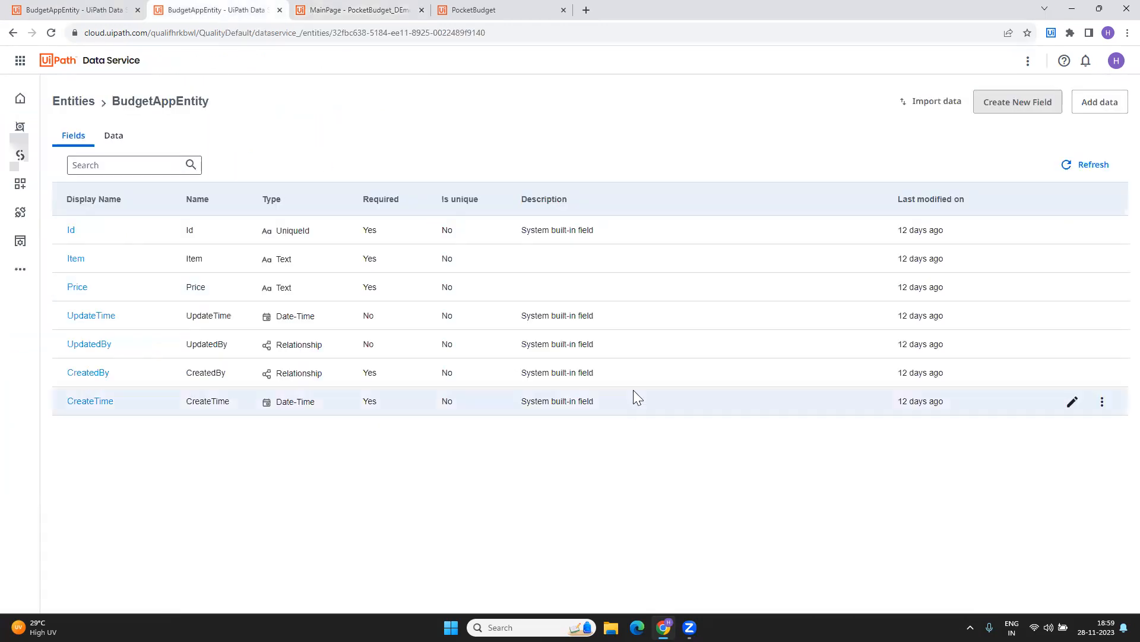
{"action": "left_click_drag", "start_coordinate": [521, 259], "coordinate": [629, 274]}
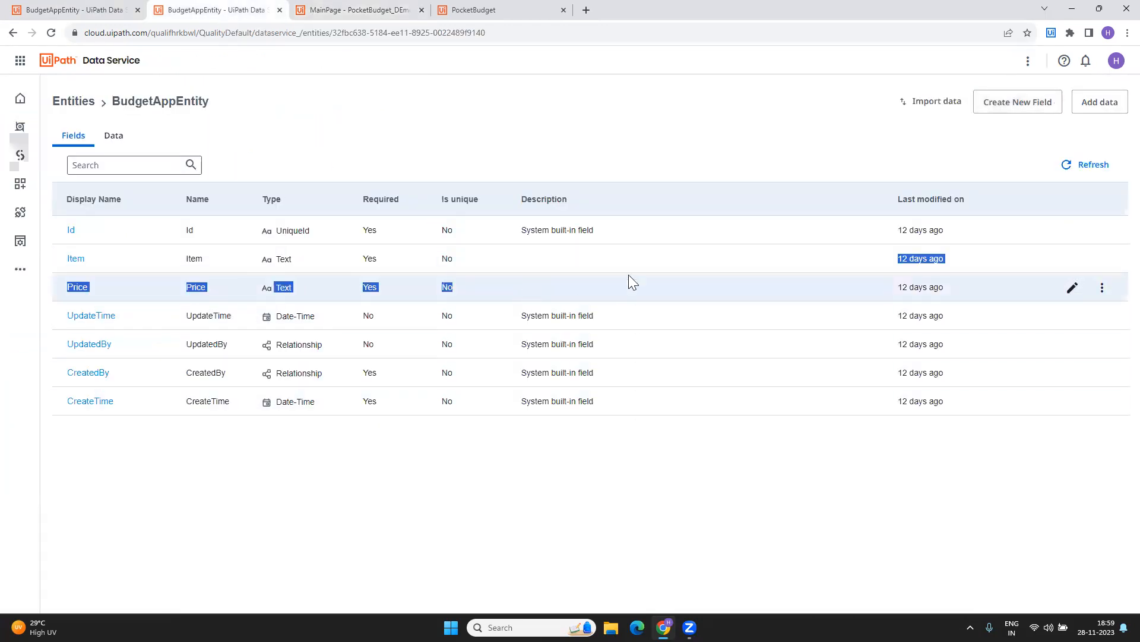
{"action": "left_click", "coordinate": [576, 259]}
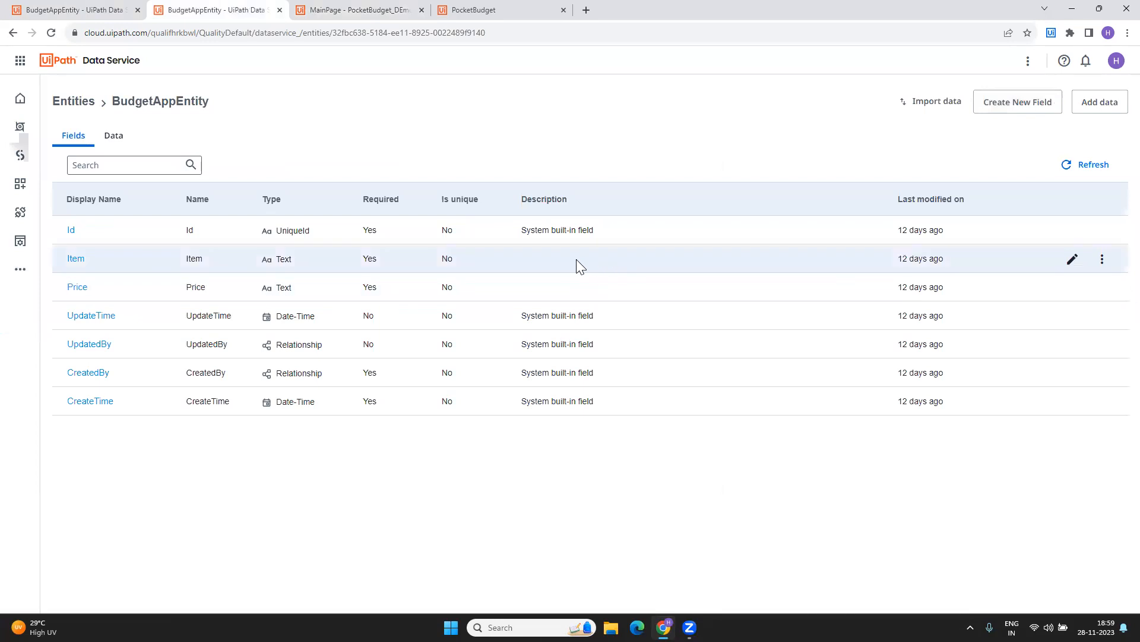
{"action": "left_click_drag", "start_coordinate": [502, 317], "coordinate": [612, 327]}
{"action": "left_click_drag", "start_coordinate": [518, 347], "coordinate": [640, 349]}
{"action": "left_click_drag", "start_coordinate": [490, 373], "coordinate": [743, 382]}
{"action": "left_click_drag", "start_coordinate": [516, 415], "coordinate": [756, 418]}
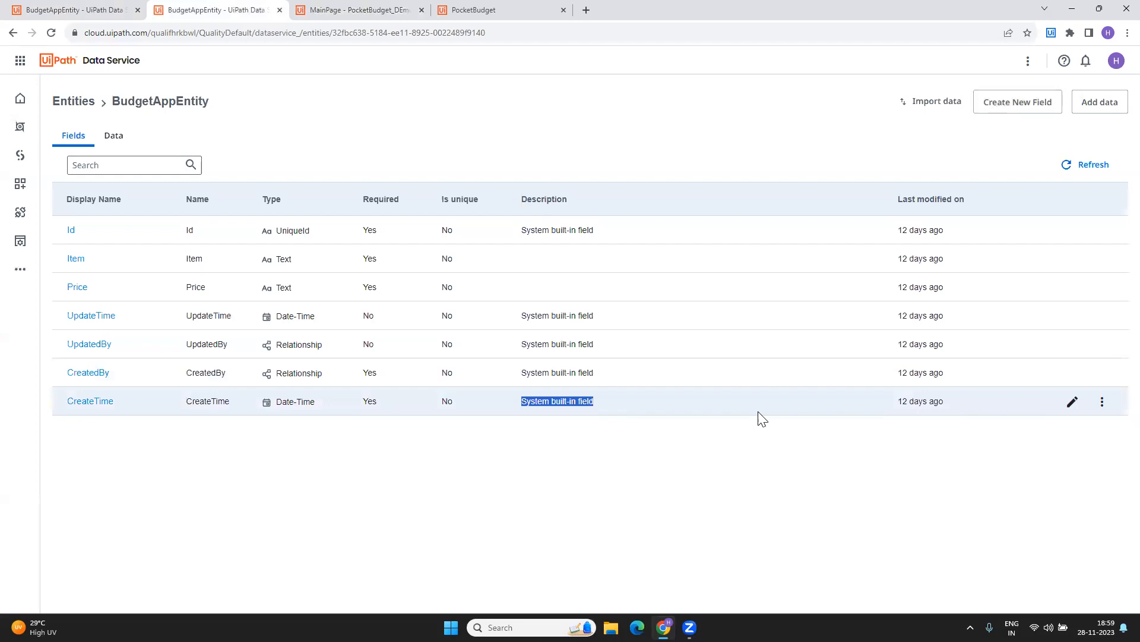
{"action": "left_click", "coordinate": [604, 490]}
- Return to App Studio and close the rule editor of the Add to Expenses button
{"action": "left_click", "coordinate": [355, 7]}
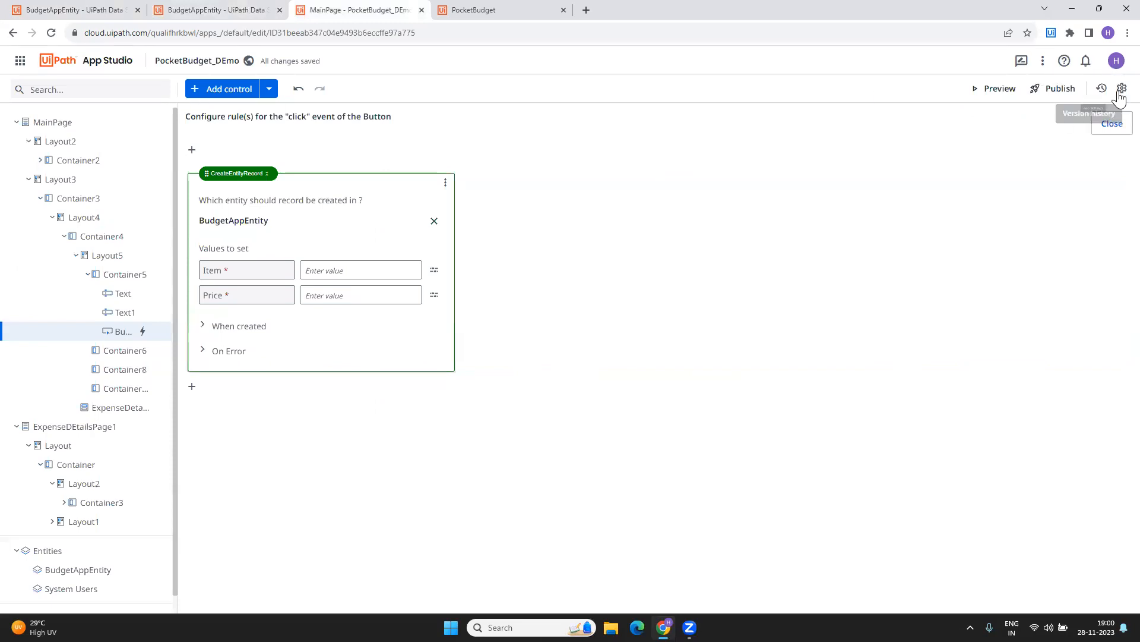
{"action": "left_click", "coordinate": [1116, 129]}
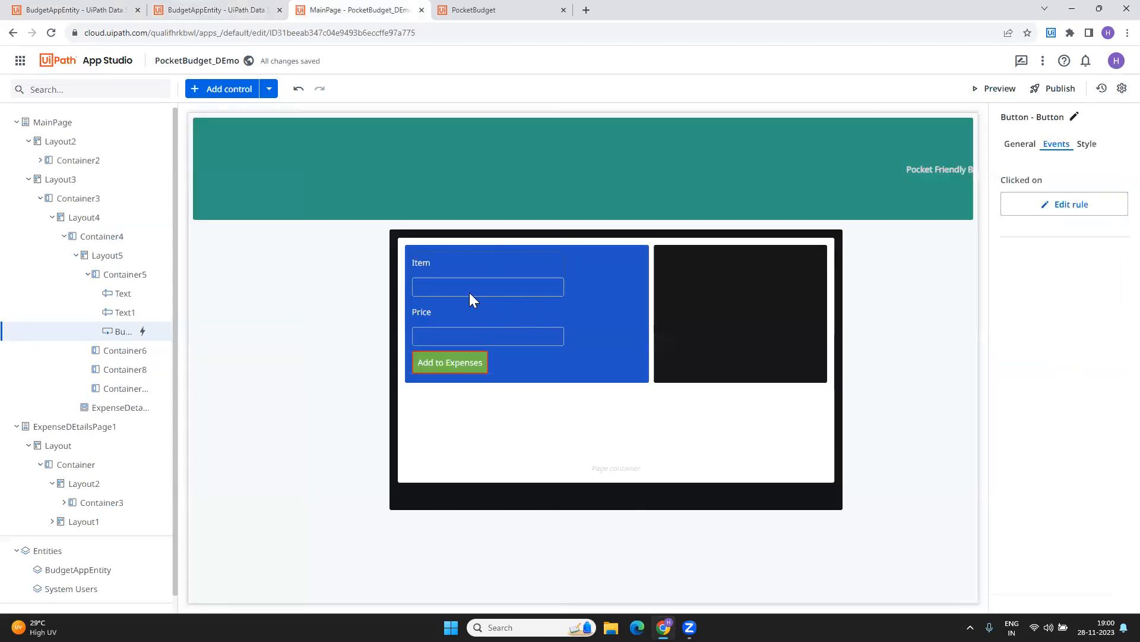
- Rename the text box control labelled Item from its default name to Item in the MainPage control tree
{"action": "left_click", "coordinate": [484, 264]}
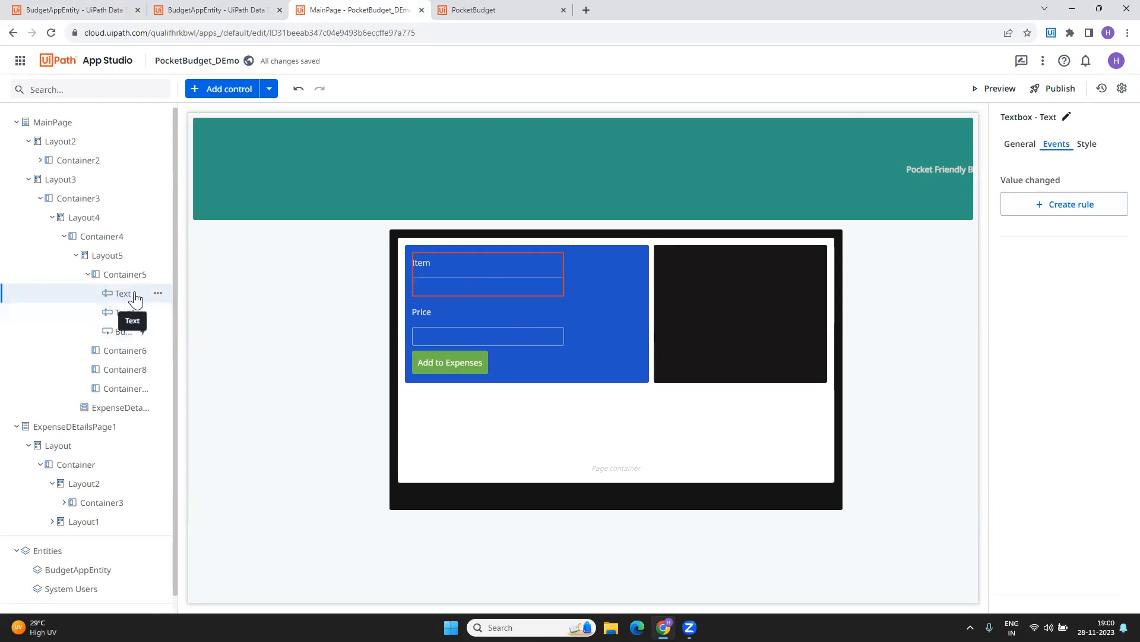
{"action": "left_click", "coordinate": [158, 294]}
{"action": "left_click", "coordinate": [112, 370]}
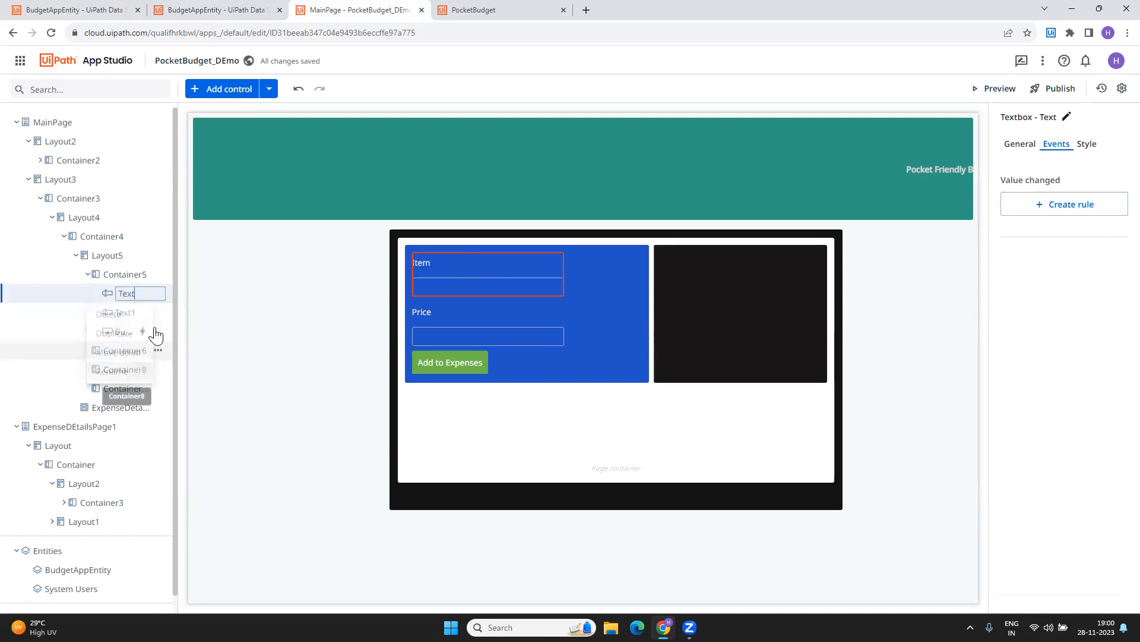
{"action": "key", "text": "BackSpace"}
{"action": "key", "text": "BackSpace"}
{"action": "type", "text": "Item"}
{"action": "key", "text": "Return"}
- Rename the Text1 text box control to Price in the MainPage control tree
{"action": "left_click", "coordinate": [161, 313]}
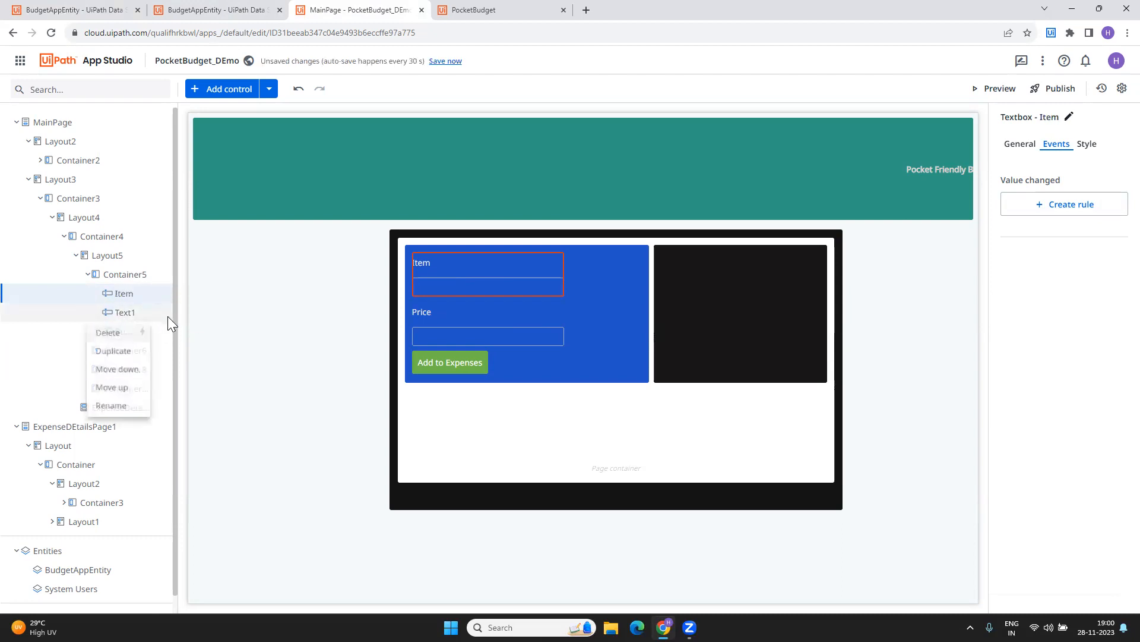
{"action": "left_click", "coordinate": [112, 406]}
{"action": "key", "text": "BackSpace"}
{"action": "key", "text": "BackSpace"}
{"action": "key", "text": "BackSpace"}
{"action": "key", "text": "BackSpace"}
{"action": "type", "text": "Pro"}
{"action": "key", "text": "BackSpace"}
{"action": "type", "text": "ice"}
{"action": "key", "text": "Return"}
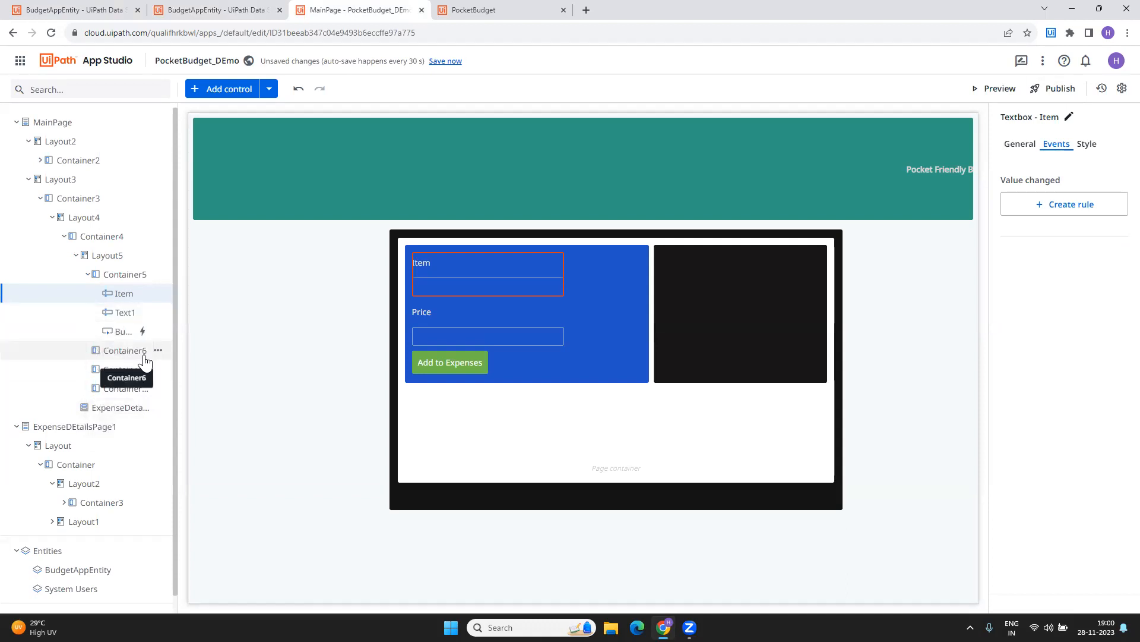
- In the Add to Expenses button's click rule, set the entity record's Item value to the expression MainPage.Item.Value
{"action": "left_click", "coordinate": [454, 366]}
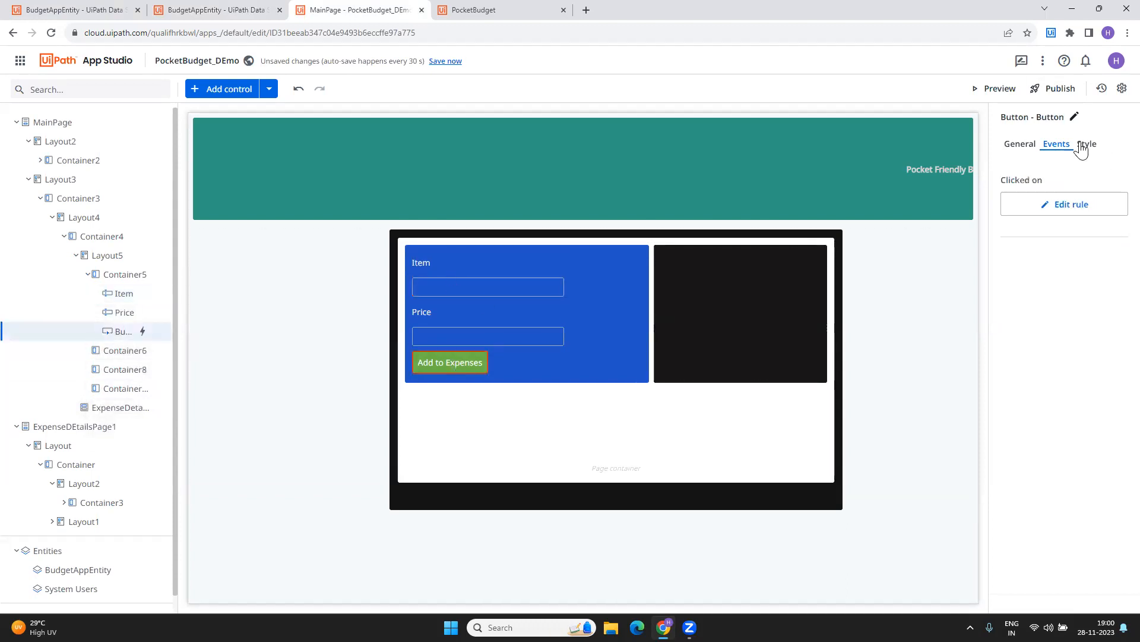
{"action": "left_click", "coordinate": [1073, 203]}
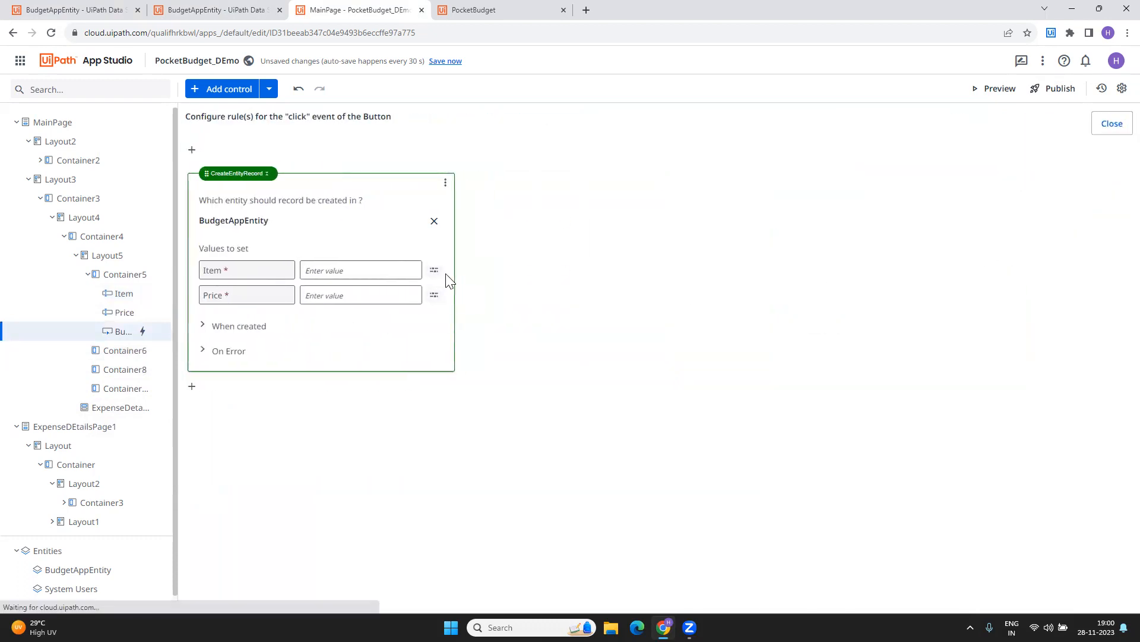
{"action": "left_click", "coordinate": [434, 271]}
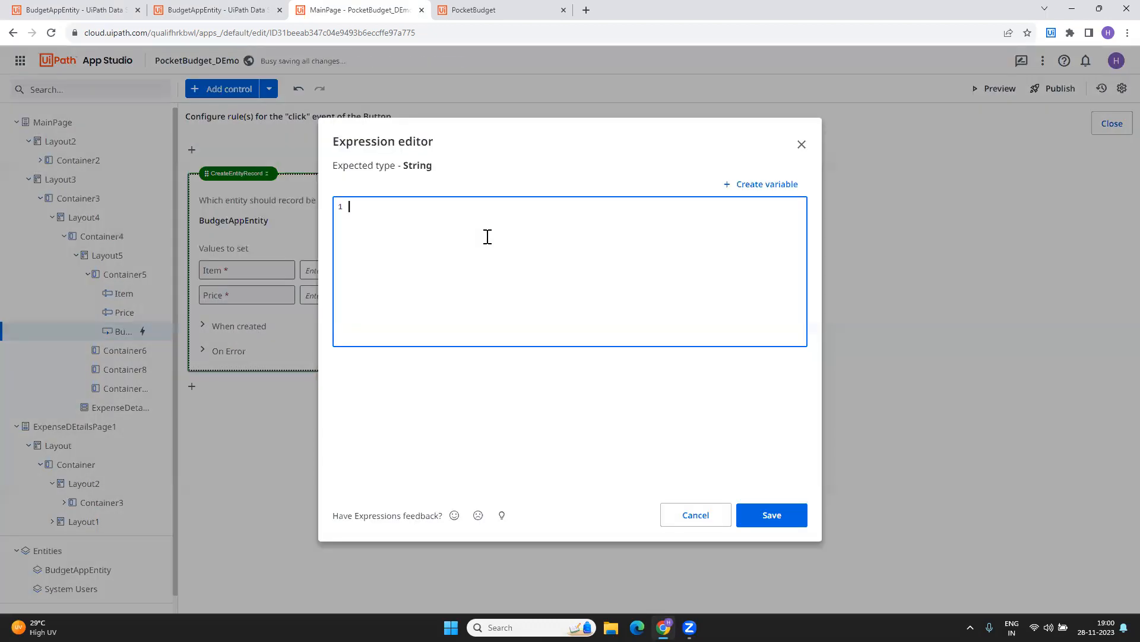
{"action": "type", "text": "main"}
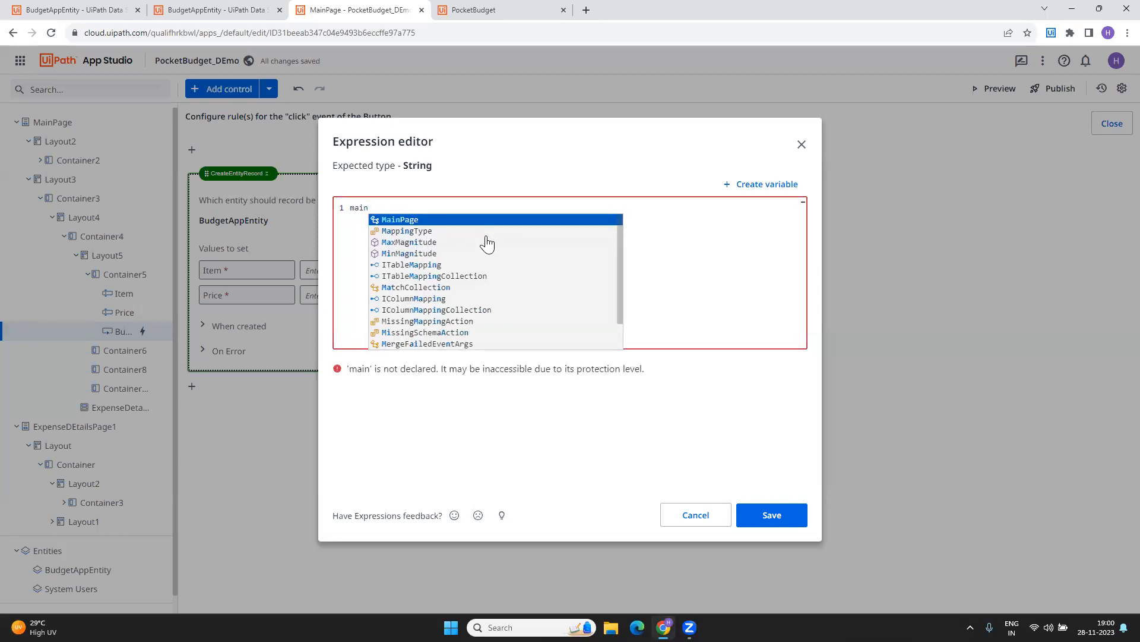
{"action": "key", "text": "Return"}
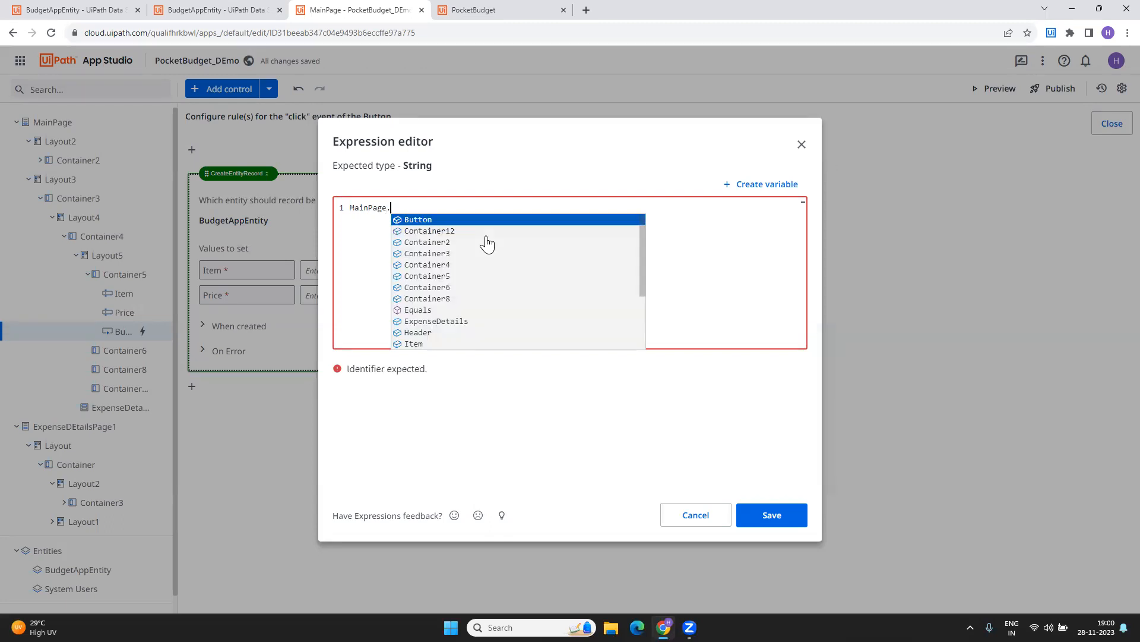
{"action": "key", "text": "Down"}
{"action": "key", "text": "Down"}
{"action": "key", "text": "Down"}
{"action": "key", "text": "Down"}
{"action": "key", "text": "Down"}
{"action": "key", "text": "Down"}
{"action": "key", "text": "Down"}
{"action": "key", "text": "Down"}
{"action": "key", "text": "Down"}
{"action": "key", "text": "Down"}
{"action": "key", "text": "Down"}
{"action": "key", "text": "Down"}
{"action": "key", "text": "Down"}
{"action": "key", "text": "Down"}
{"action": "key", "text": "Down"}
{"action": "key", "text": "Down"}
{"action": "key", "text": "Down"}
{"action": "key", "text": "Down"}
{"action": "key", "text": "Down"}
{"action": "key", "text": "Down"}
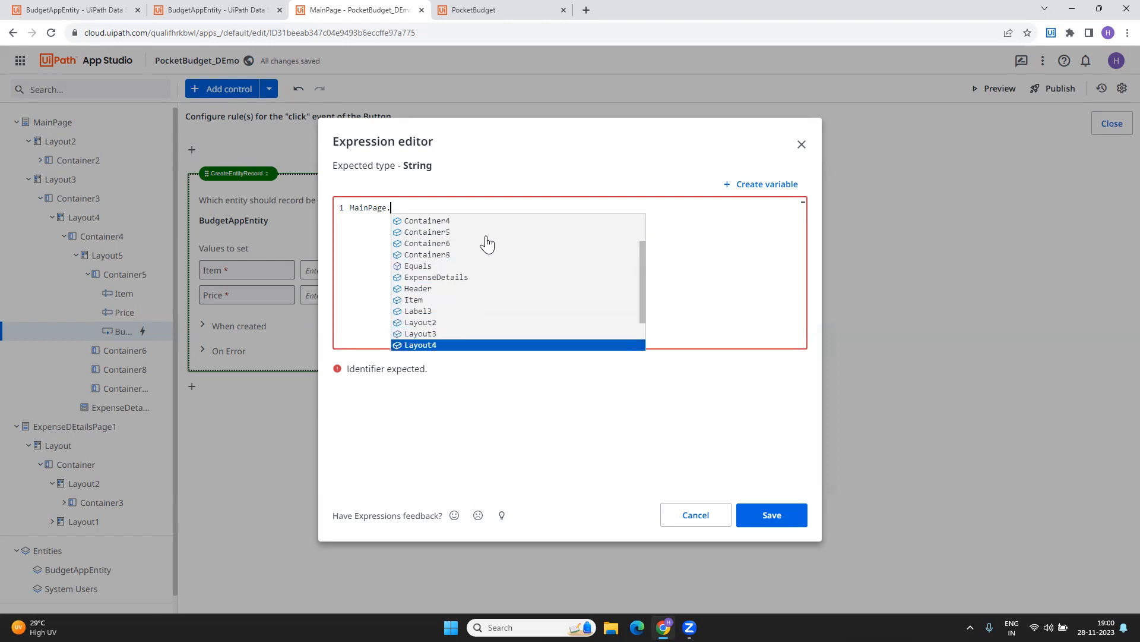
{"action": "key", "text": "Up"}
{"action": "key", "text": "Up"}
{"action": "key", "text": "Up"}
{"action": "key", "text": "Up"}
{"action": "key", "text": "Up"}
{"action": "key", "text": "Up"}
{"action": "key", "text": "Up"}
{"action": "key", "text": "Up"}
{"action": "key", "text": "Up"}
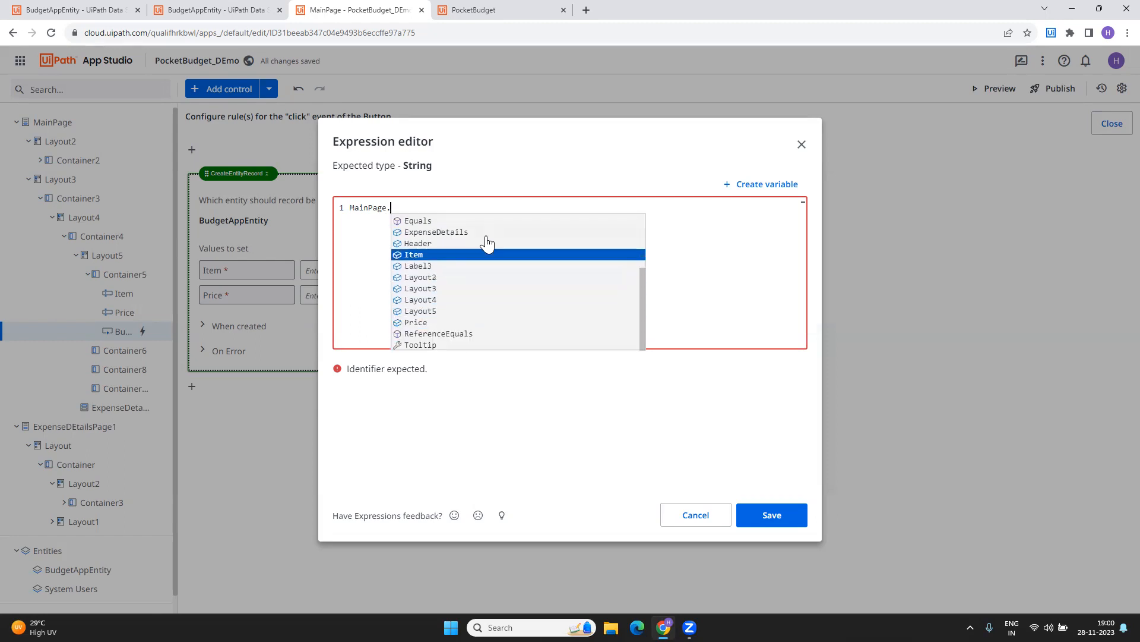
{"action": "key", "text": "Return"}
{"action": "type", "text": ".V"}
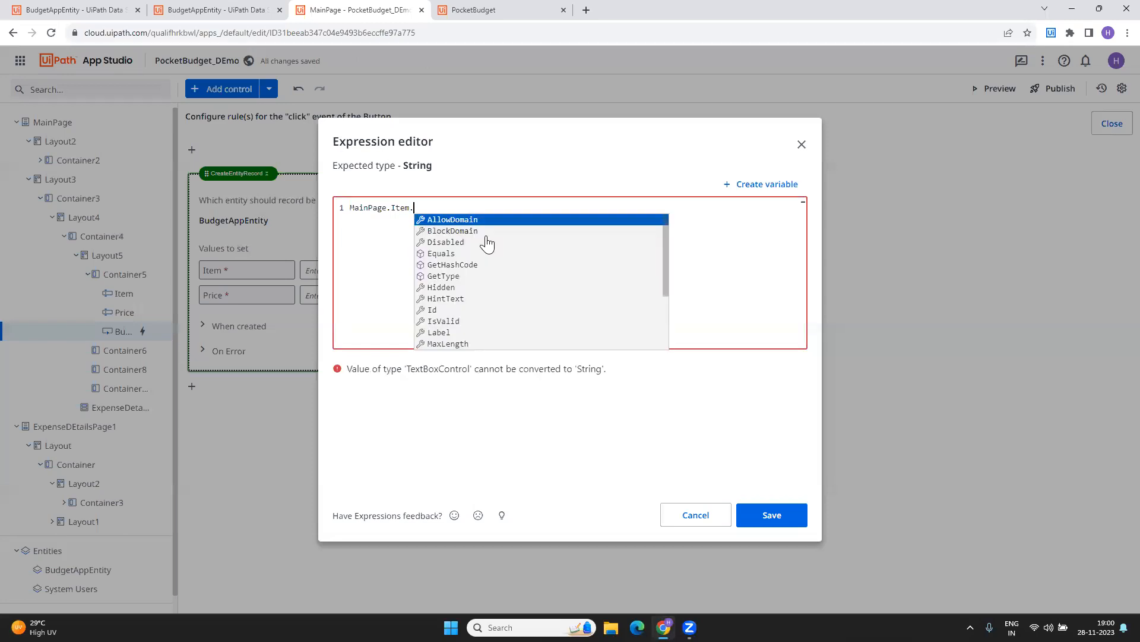
{"action": "key", "text": "Return"}
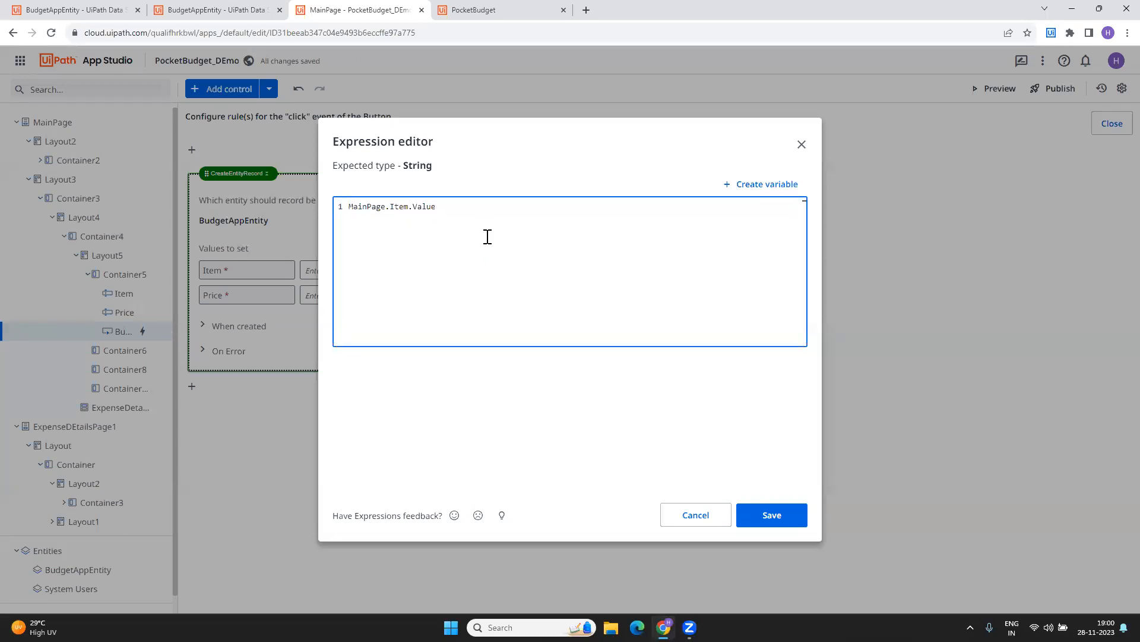
{"action": "left_click", "coordinate": [774, 521]}
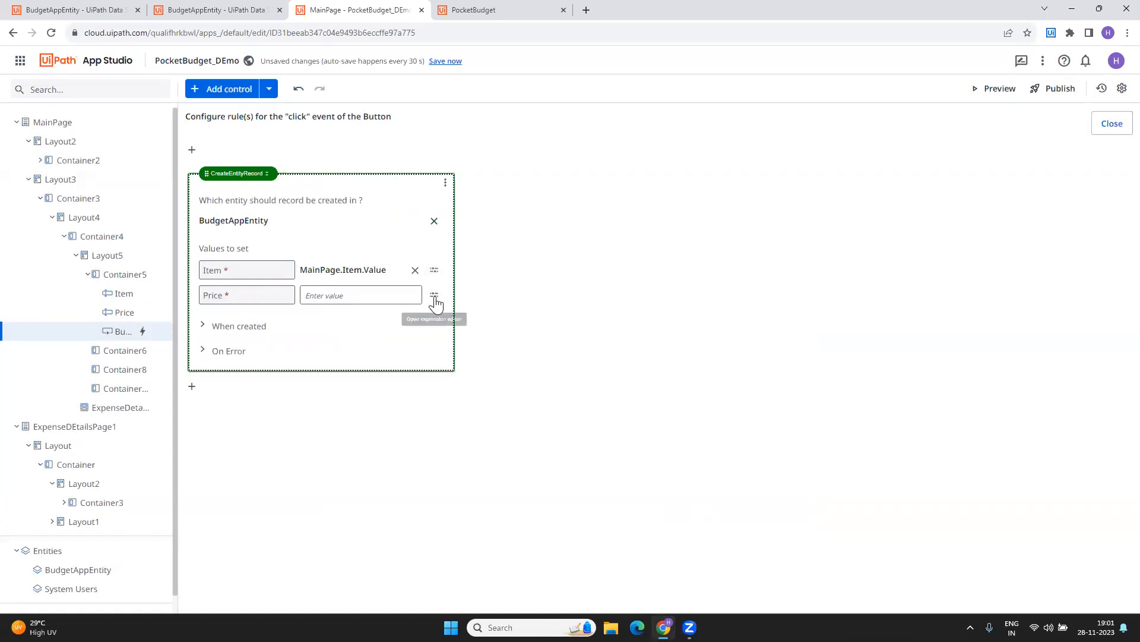
- Set the entity record's Price value to the expression MainPage.Price.Value
{"action": "left_click", "coordinate": [434, 295]}
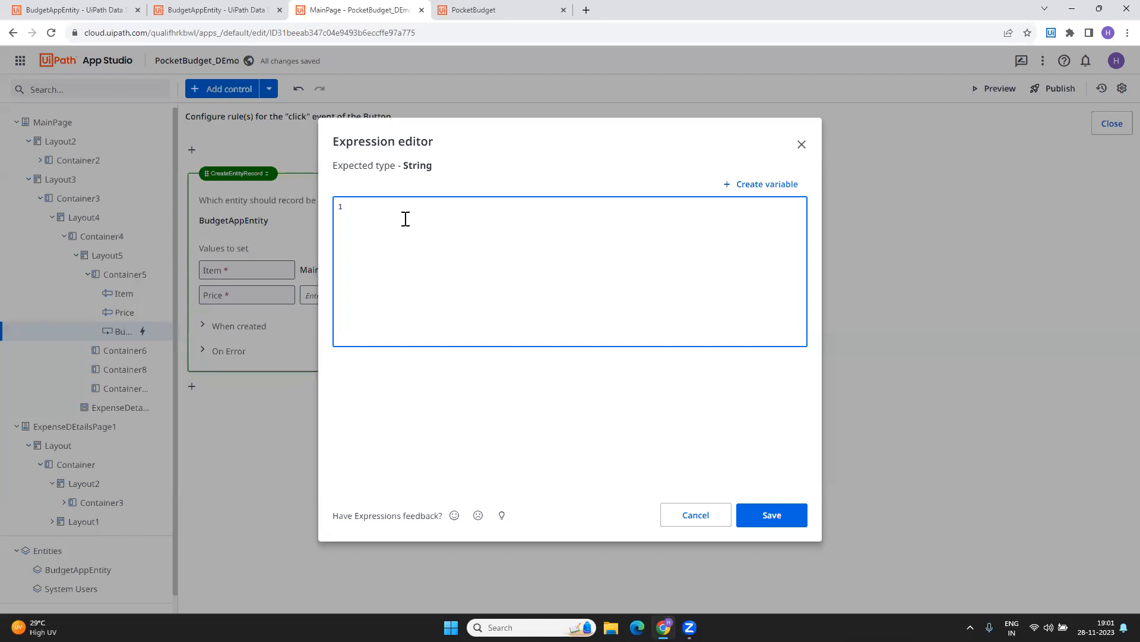
{"action": "type", "text": "mai"}
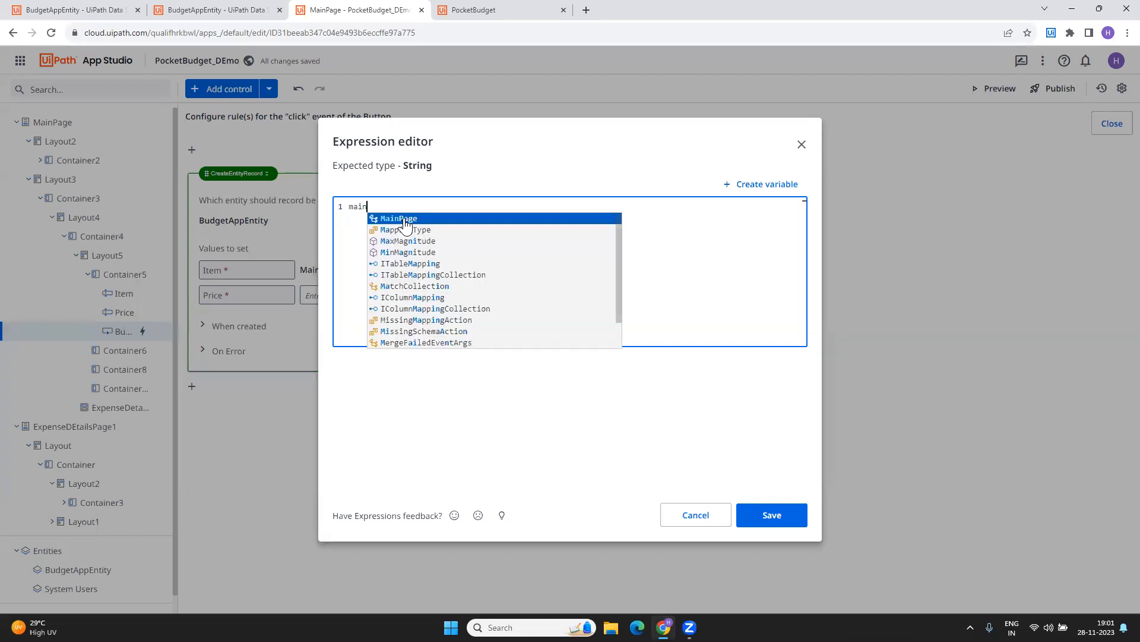
{"action": "key", "text": "Return"}
{"action": "type", "text": ".pr"}
{"action": "key", "text": "Return"}
{"action": "type", "text": ".v"}
{"action": "key", "text": "Return"}
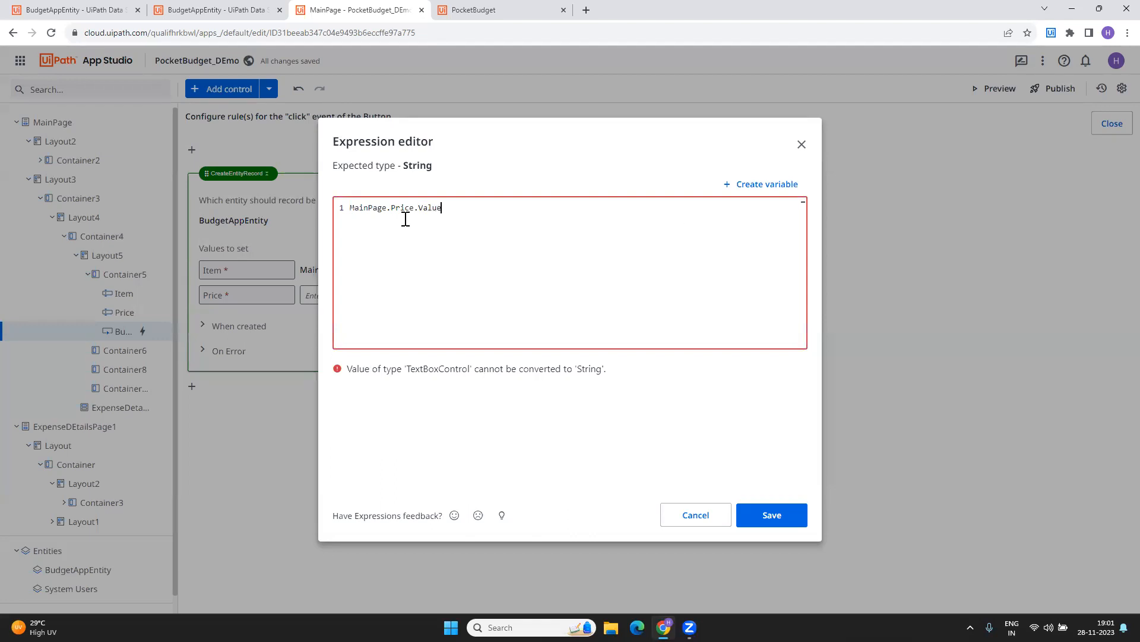
{"action": "left_click", "coordinate": [782, 514]}
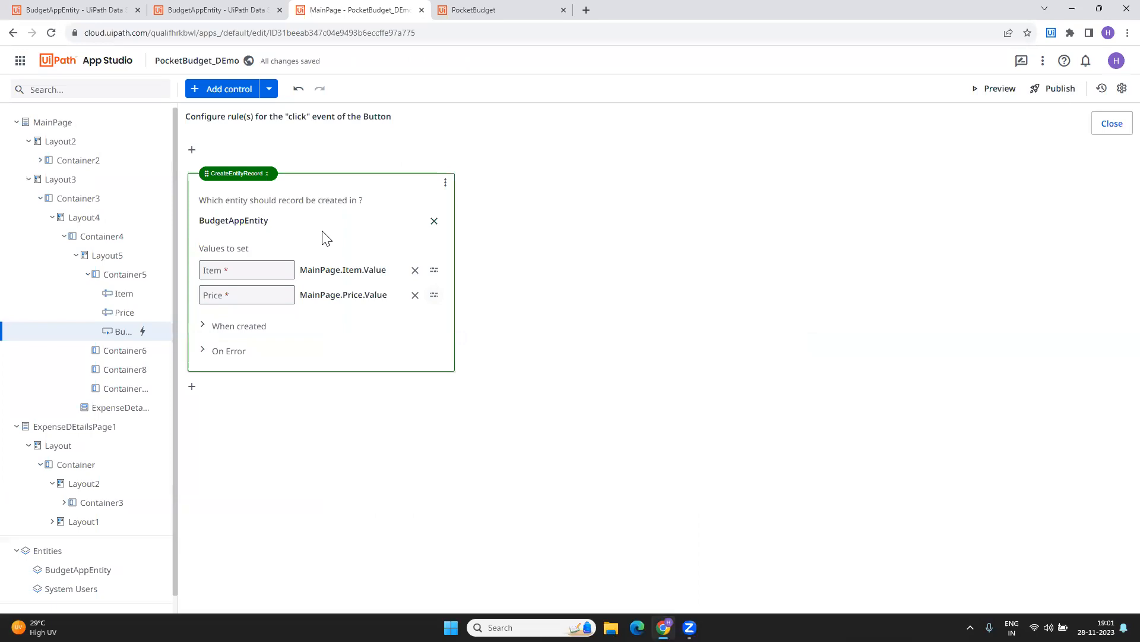
- Add a Show Message action for when the record is created and set its title to "Success"
{"action": "left_click", "coordinate": [203, 327]}
{"action": "left_click", "coordinate": [225, 350]}
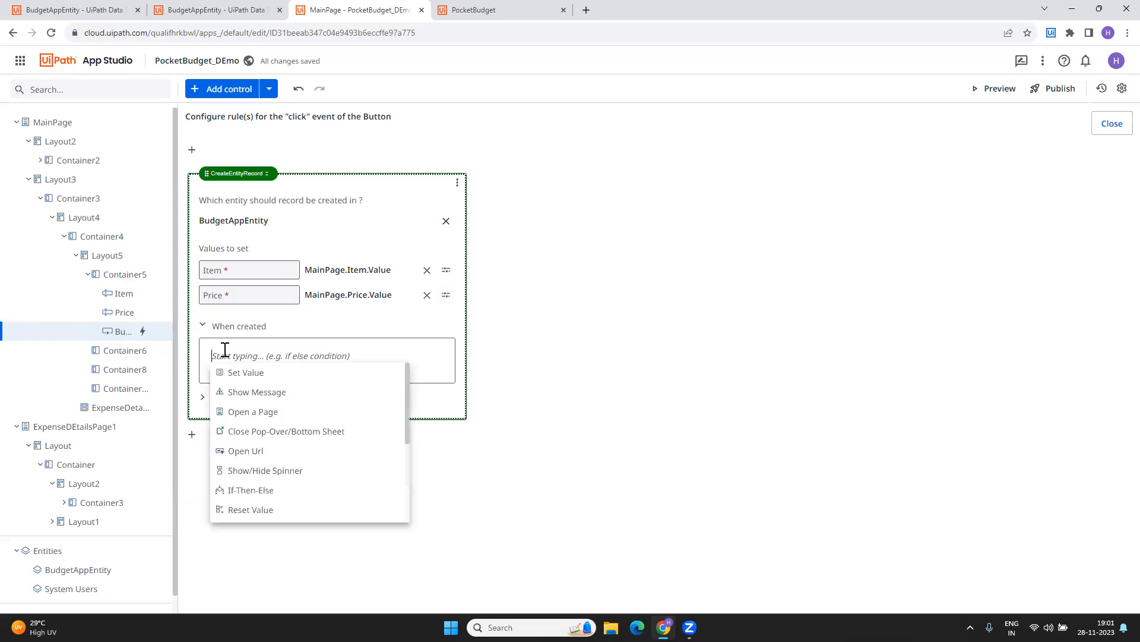
{"action": "left_click", "coordinate": [257, 392]}
{"action": "left_click", "coordinate": [454, 420]}
{"action": "double_click", "coordinate": [362, 206]}
{"action": "type", "text": "Success"}
{"action": "left_click", "coordinate": [772, 515]}
- Set the success message text to "You have added the expense into the list"
{"action": "left_click", "coordinate": [456, 465]}
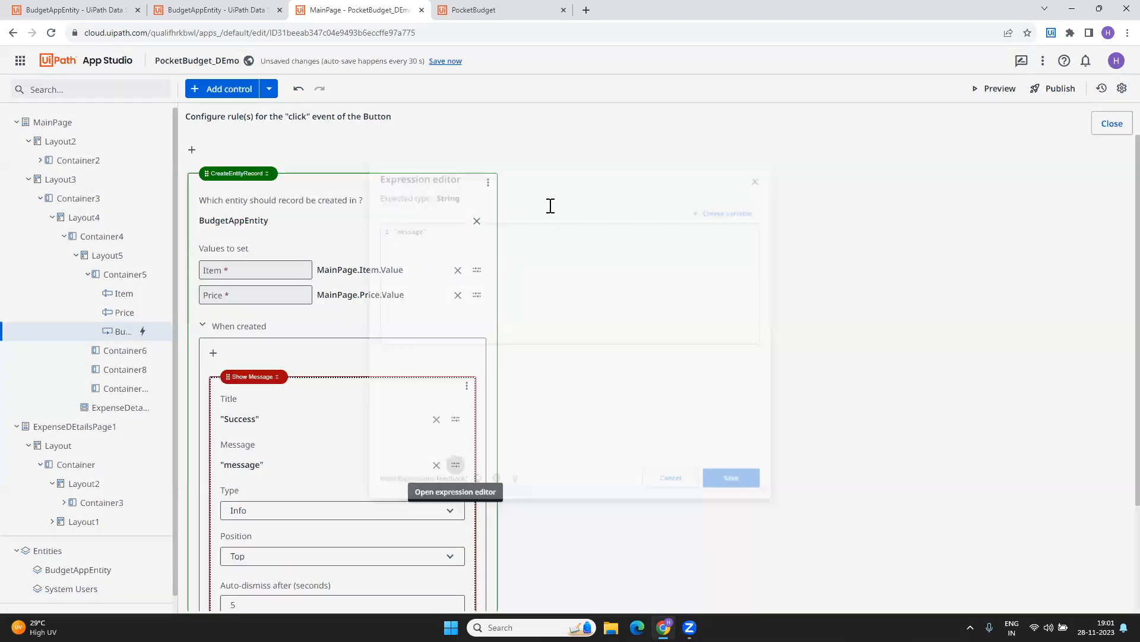
{"action": "double_click", "coordinate": [372, 206]}
{"action": "type", "text": "YOu"}
{"action": "key", "text": "BackSpace"}
{"action": "key", "text": "BackSpace"}
{"action": "type", "text": "ou hav ea"}
{"action": "key", "text": "BackSpace"}
{"action": "key", "text": "BackSpace"}
{"action": "key", "text": "BackSpace"}
{"action": "key", "text": "BackSpace"}
{"action": "key", "text": "BackSpace"}
{"action": "type", "text": "ave added the "}
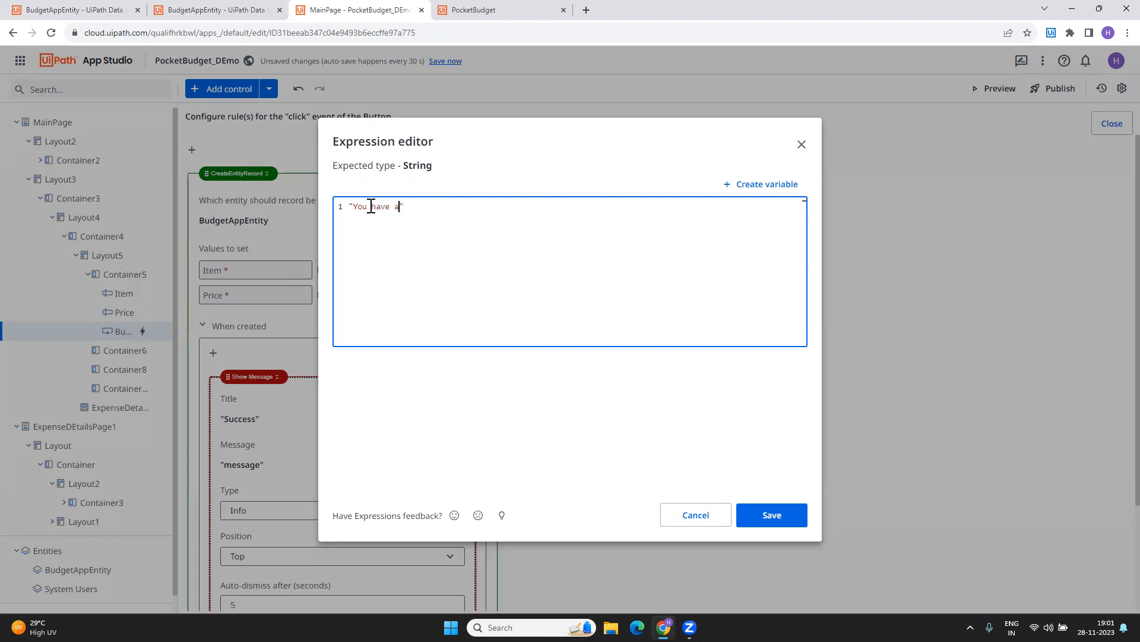
{"action": "type", "text": "expense into thge"}
{"action": "key", "text": "BackSpace"}
{"action": "key", "text": "BackSpace"}
{"action": "type", "text": "e lost"}
{"action": "key", "text": "BackSpace"}
{"action": "key", "text": "BackSpace"}
{"action": "type", "text": "ist"}
{"action": "left_click", "coordinate": [771, 516]}
- Add a Show Message action for the On Error case and set its title to "Error"
{"action": "scroll", "coordinate": [450, 418], "scroll_direction": "down", "scroll_amount": 2}
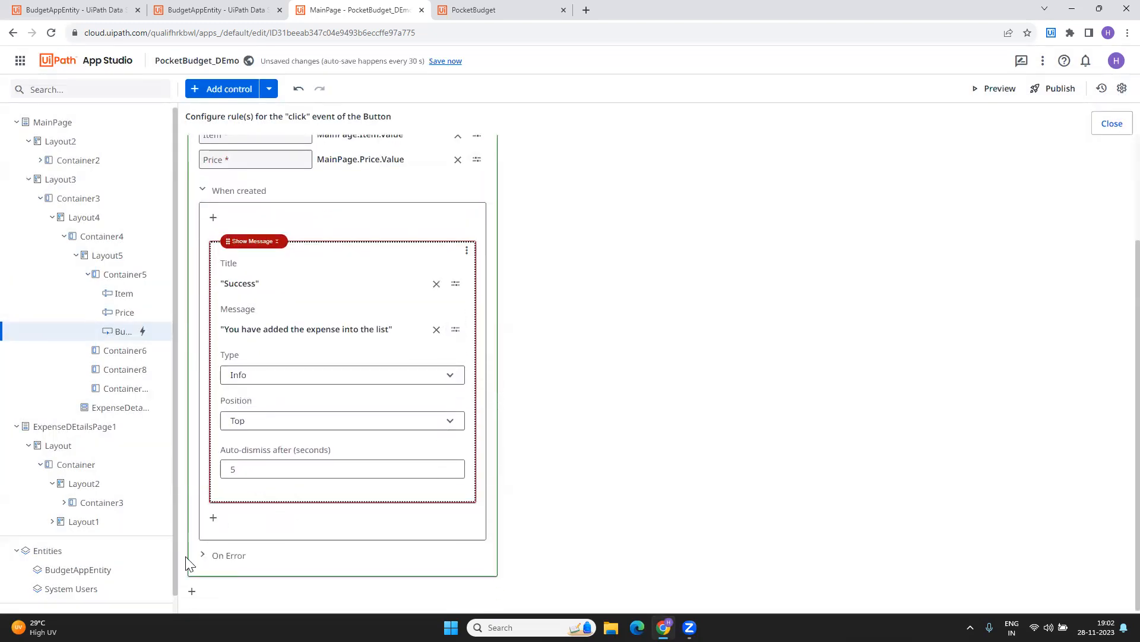
{"action": "scroll", "coordinate": [515, 416], "scroll_direction": "down", "scroll_amount": 1}
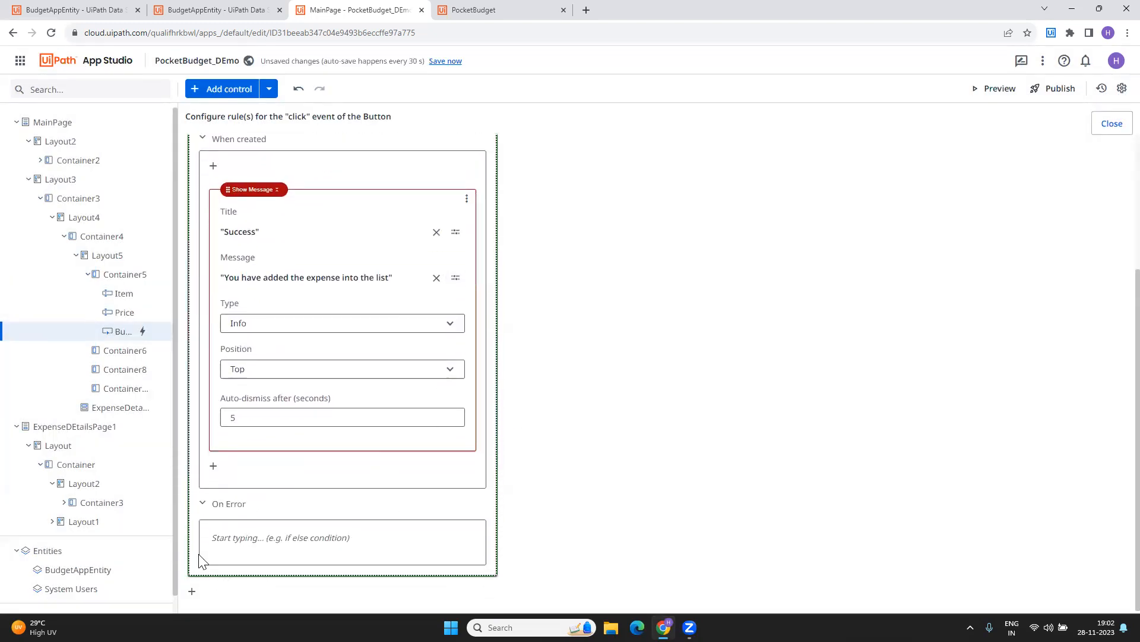
{"action": "left_click", "coordinate": [217, 537]}
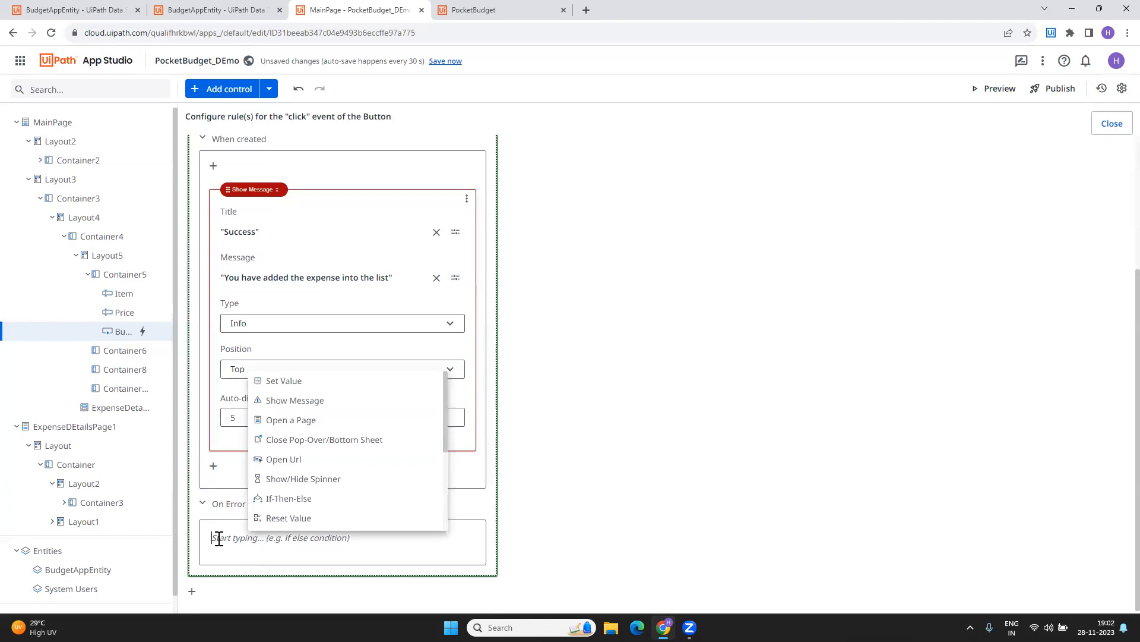
{"action": "left_click", "coordinate": [304, 408]}
{"action": "scroll", "coordinate": [555, 450], "scroll_direction": "down", "scroll_amount": 4}
{"action": "left_click", "coordinate": [458, 365]}
{"action": "double_click", "coordinate": [373, 207]}
{"action": "type", "text": "Error"}
{"action": "left_click", "coordinate": [762, 526]}
- Set the error message text to "Entry not created, Please check with your App Admin" and close the rule editor
{"action": "left_click", "coordinate": [459, 408]}
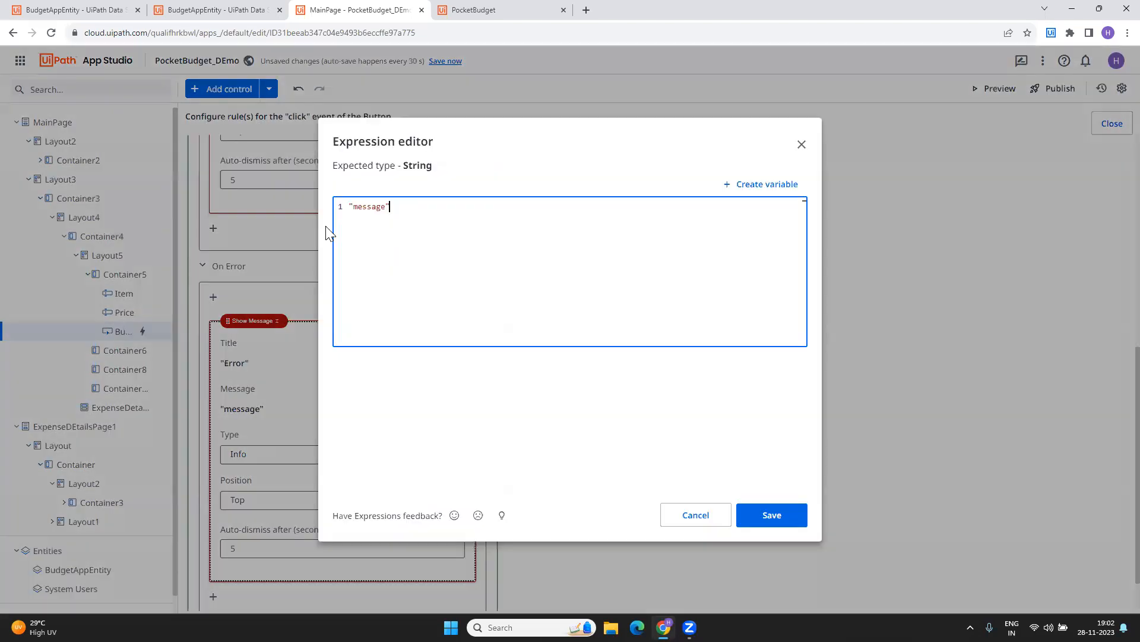
{"action": "double_click", "coordinate": [359, 207]}
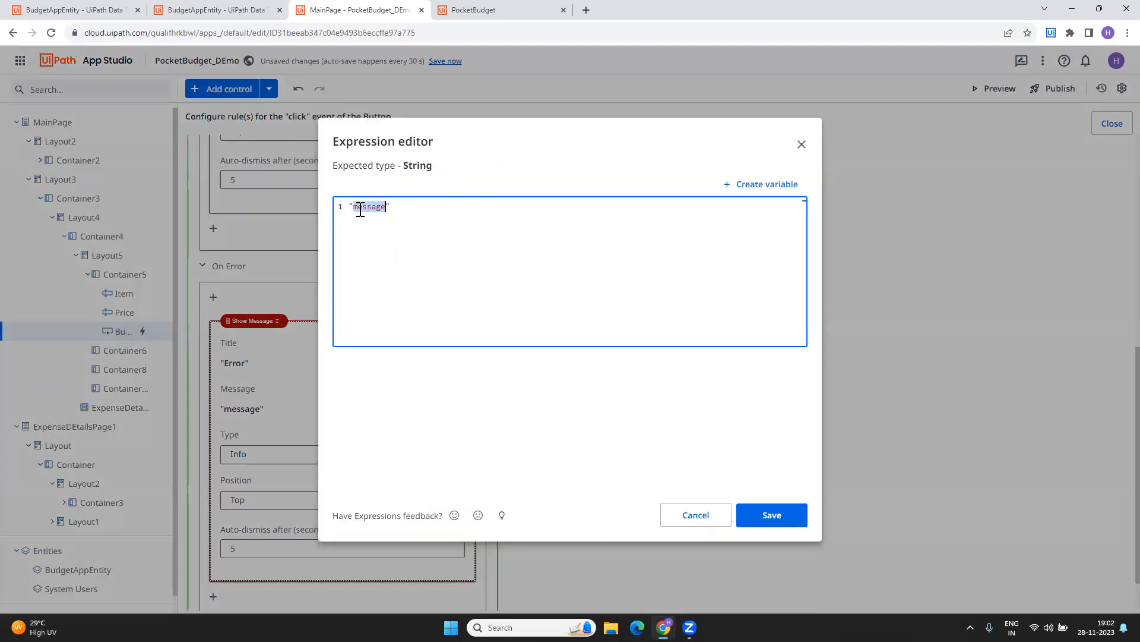
{"action": "type", "text": "Please check wit"}
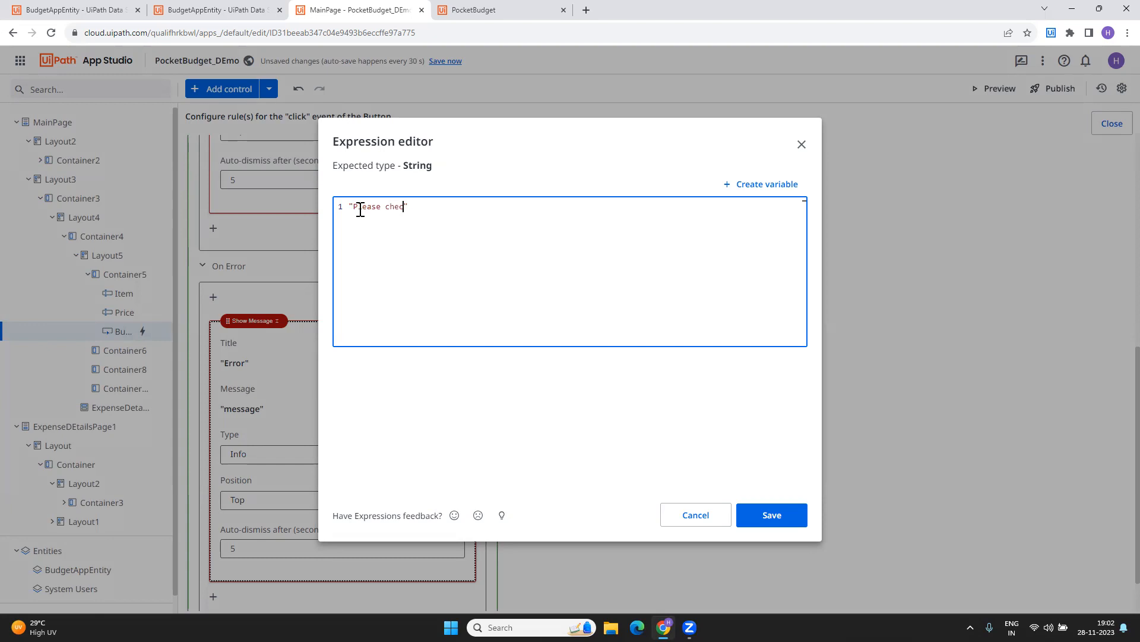
{"action": "type", "text": "h you"}
{"action": "type", "text": "pp"}
{"action": "key", "text": "BackSpace"}
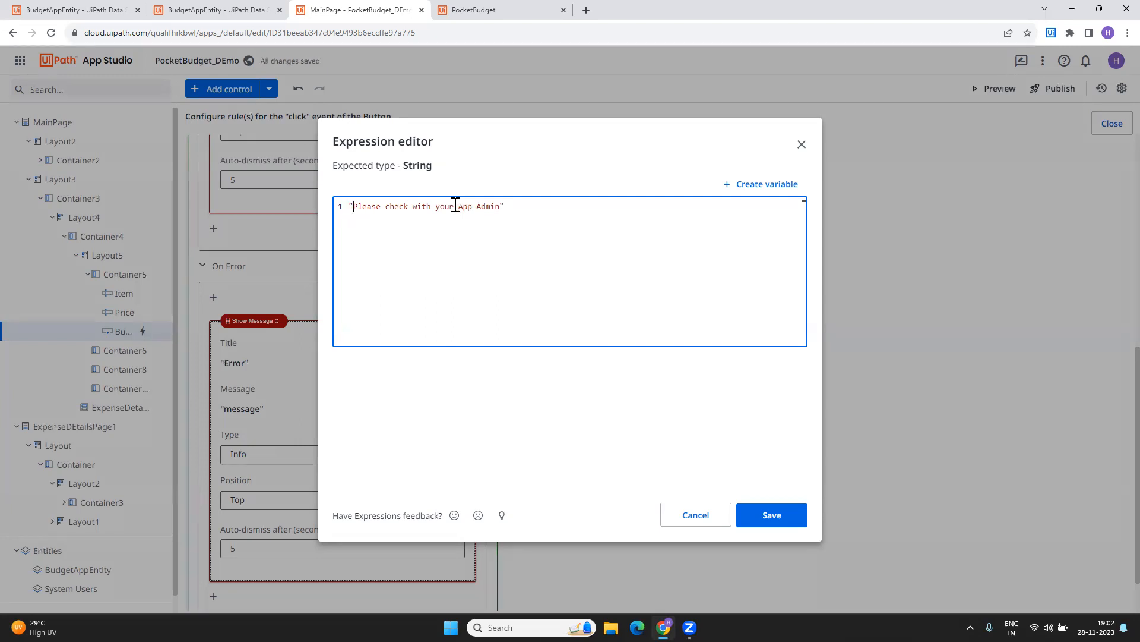
{"action": "type", "text": "Entry not created"}
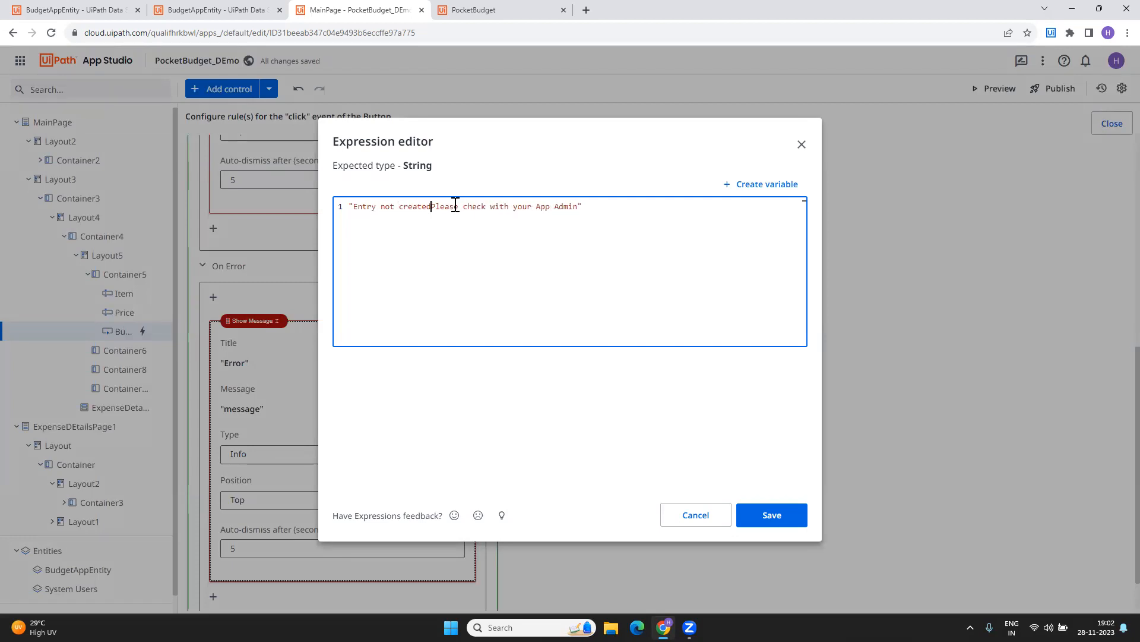
{"action": "type", "text": ","}
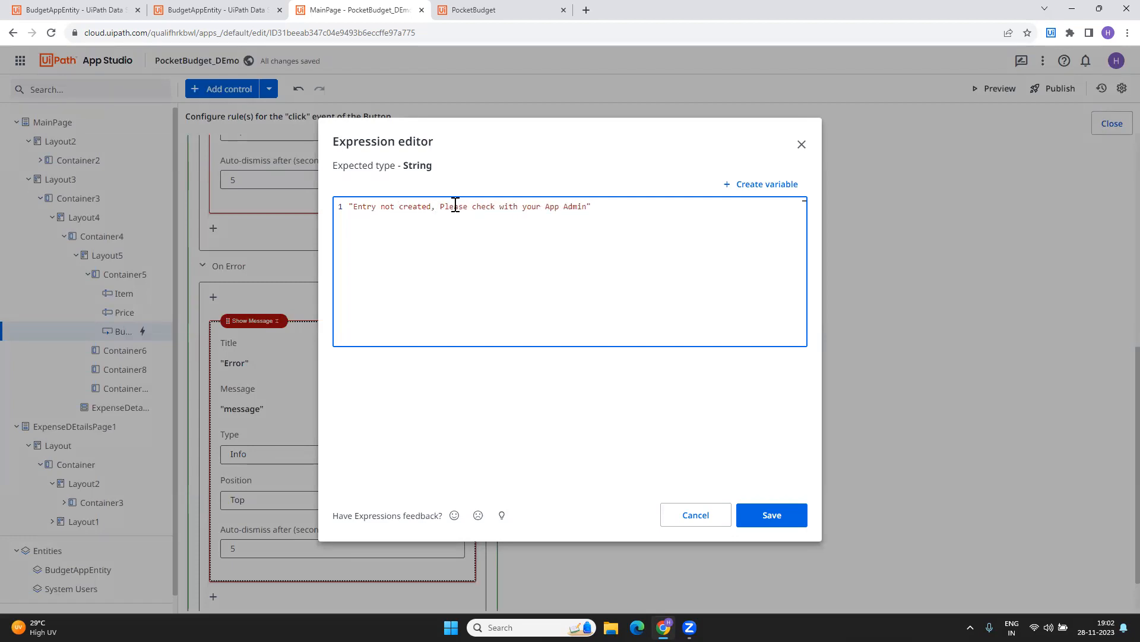
{"action": "left_click", "coordinate": [764, 518]}
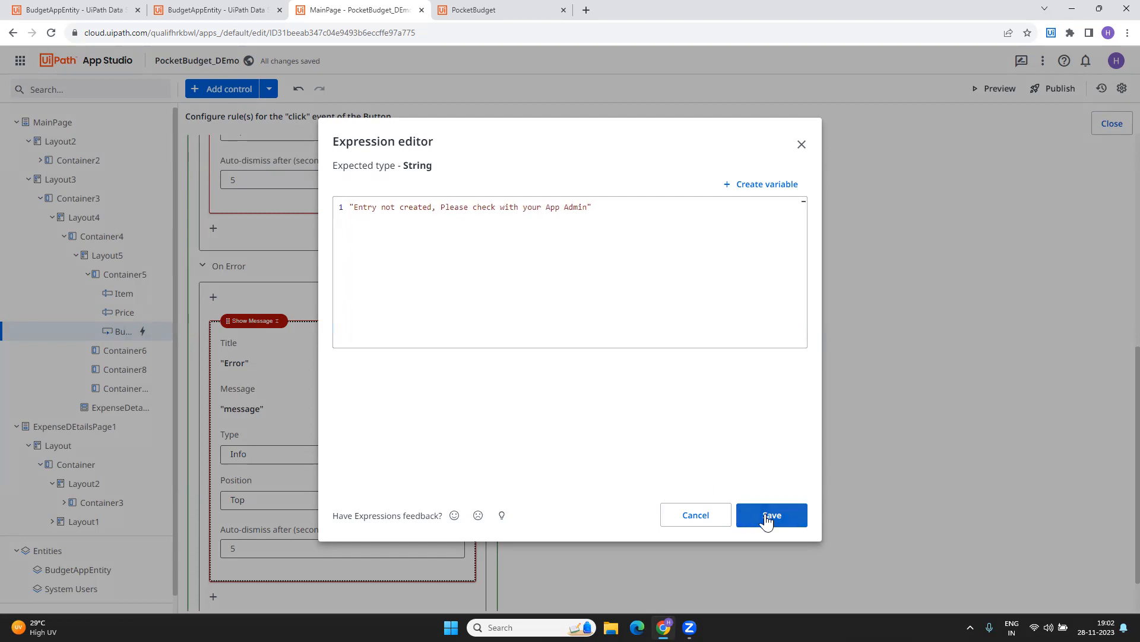
{"action": "left_click", "coordinate": [1110, 124]}
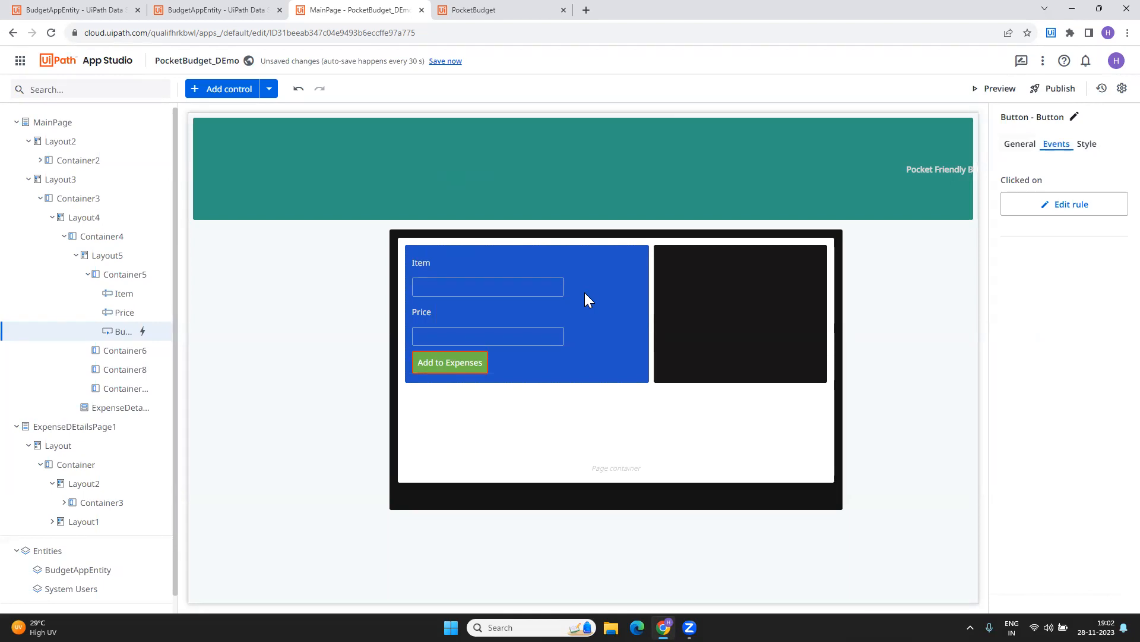
- Preview the PocketBudget_DEmo app, closing the old PocketBudget tab, and check the Item and Price input form
{"action": "left_click", "coordinate": [993, 94]}
{"action": "left_click", "coordinate": [563, 9]}
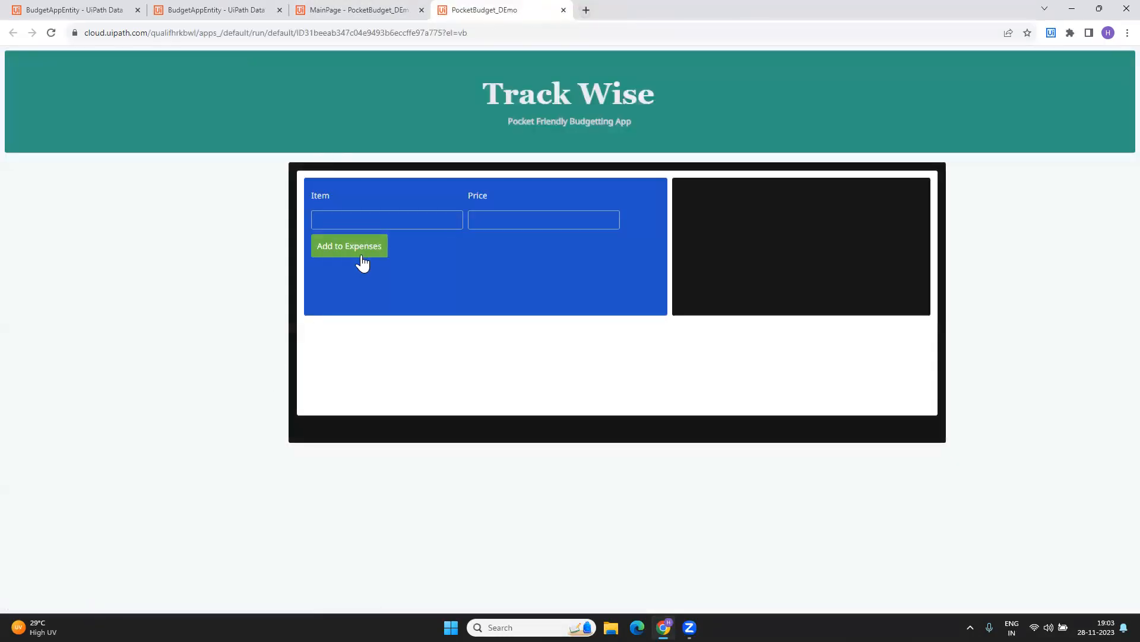
{"action": "left_click", "coordinate": [362, 224]}
- In the app editor, set the Item textbox's input font color to light gray #ededed
{"action": "left_click", "coordinate": [309, 7]}
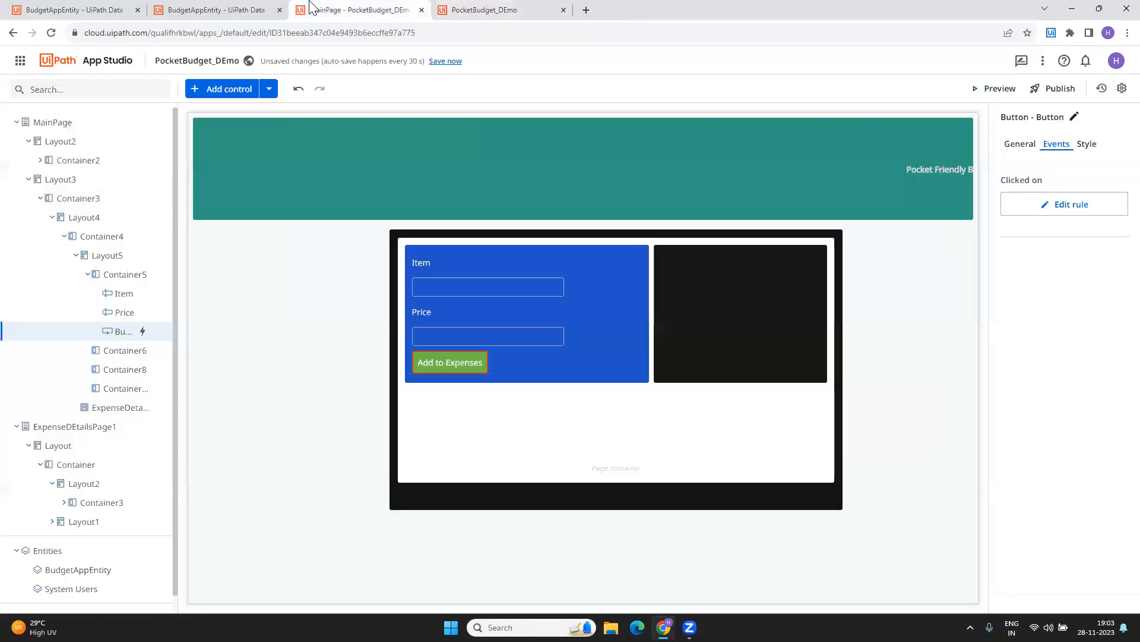
{"action": "left_click", "coordinate": [487, 293]}
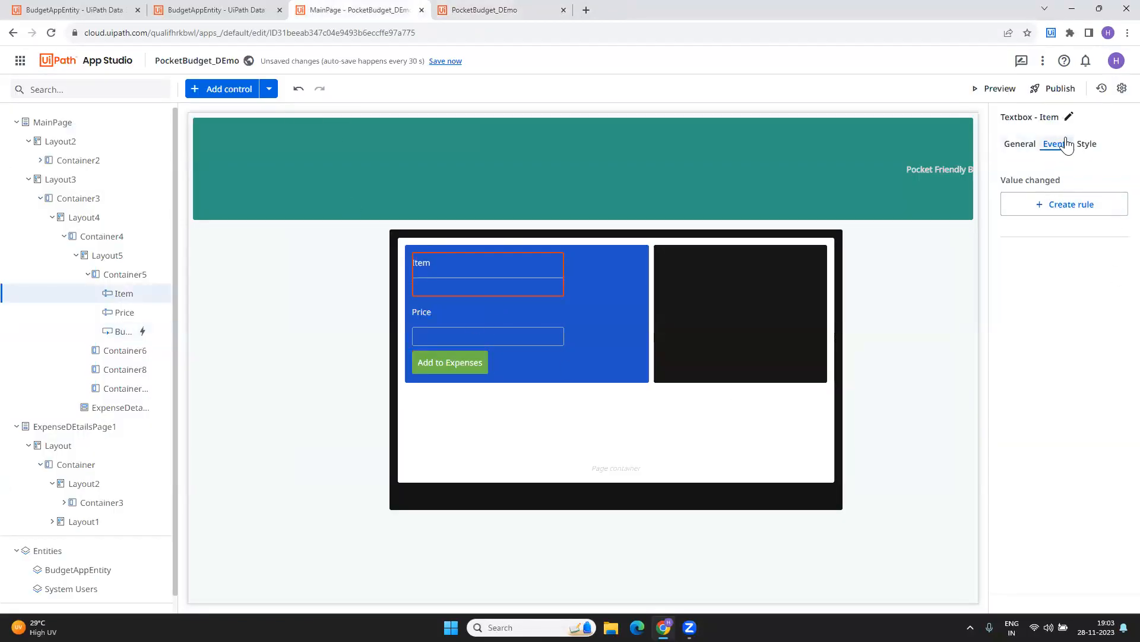
{"action": "left_click", "coordinate": [1086, 144]}
{"action": "scroll", "coordinate": [1052, 484], "scroll_direction": "down", "scroll_amount": 1}
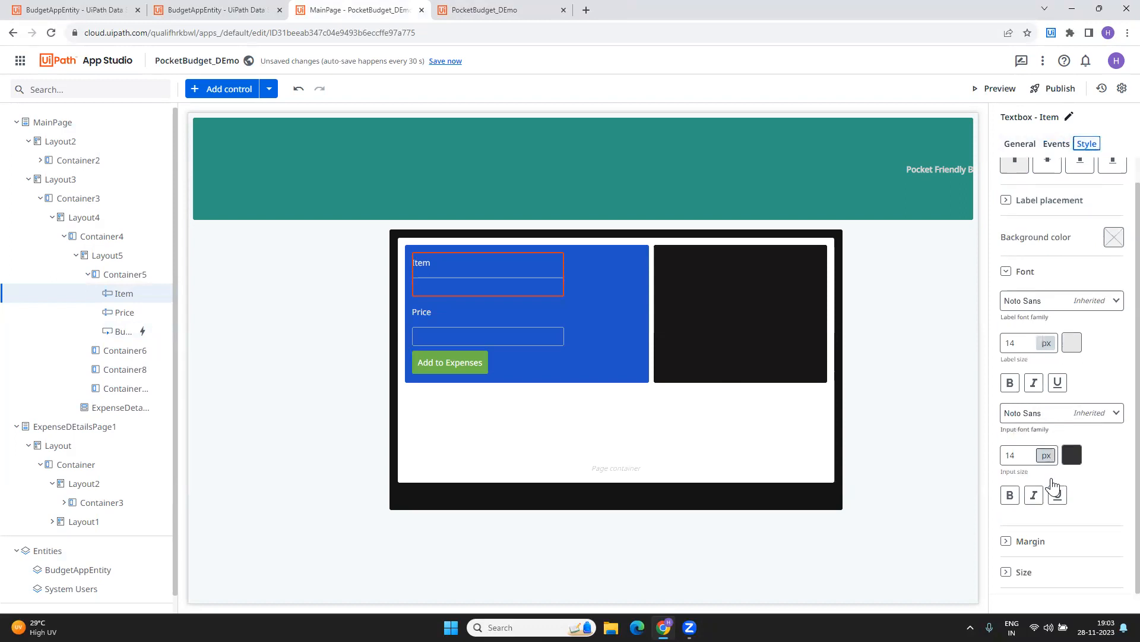
{"action": "left_click", "coordinate": [1073, 454]}
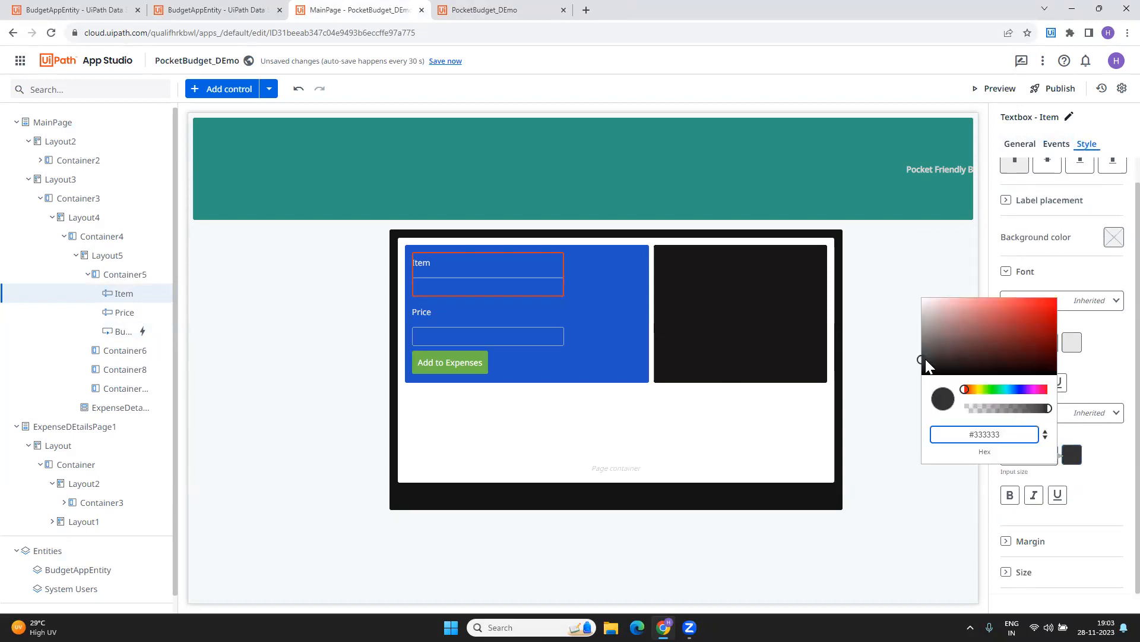
{"action": "left_click_drag", "start_coordinate": [922, 359], "coordinate": [915, 307]}
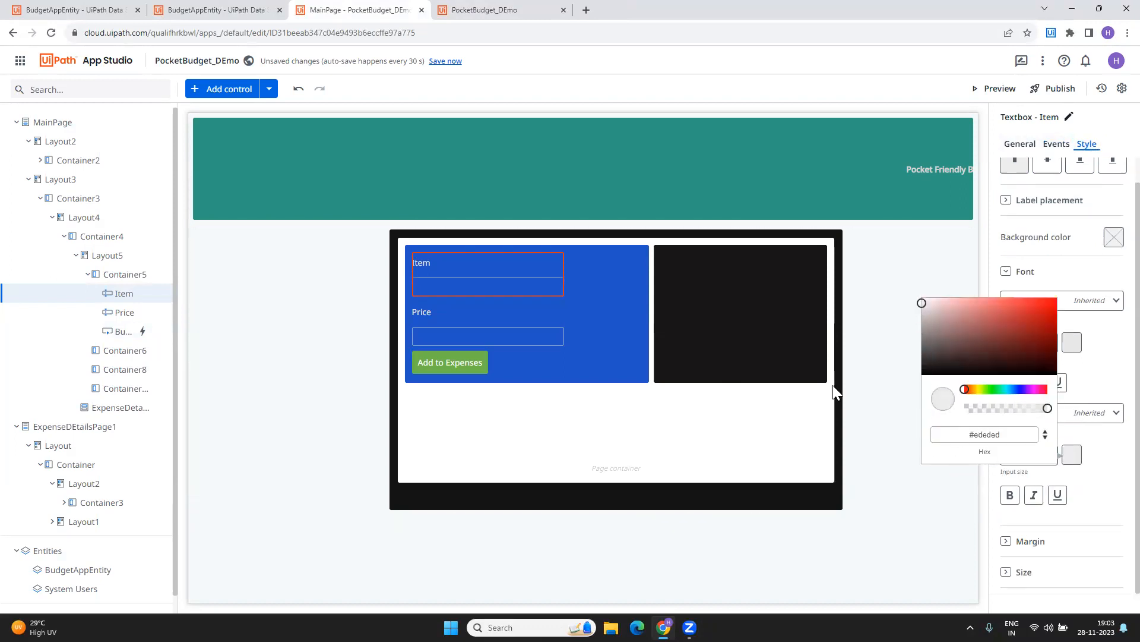
- Set the Price textbox's input font color to white #ffffff
{"action": "left_click", "coordinate": [531, 335]}
{"action": "left_click", "coordinate": [1072, 479]}
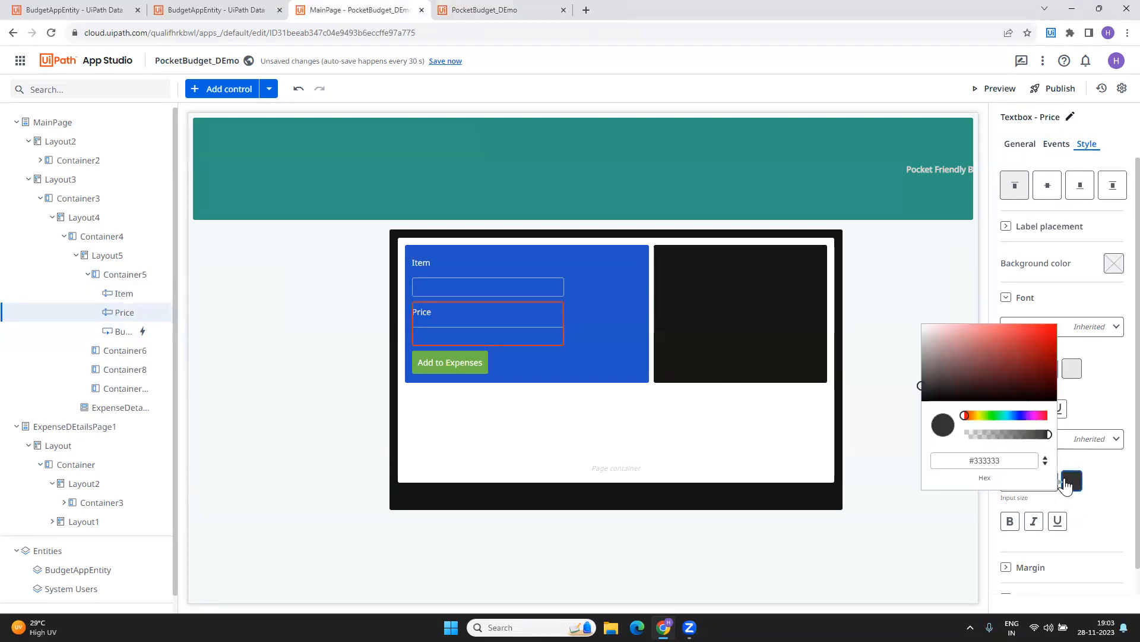
{"action": "left_click_drag", "start_coordinate": [926, 397], "coordinate": [914, 318]}
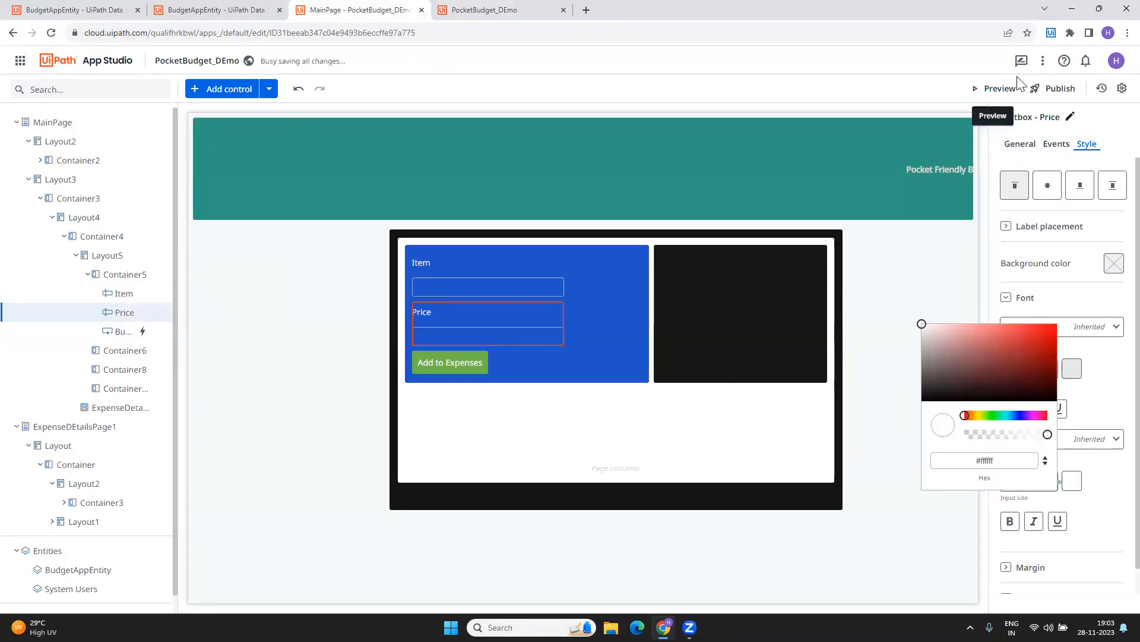
- Preview the app, add an expense with item Popcorn and price 300, and dismiss the success message
{"action": "left_click", "coordinate": [1001, 91]}
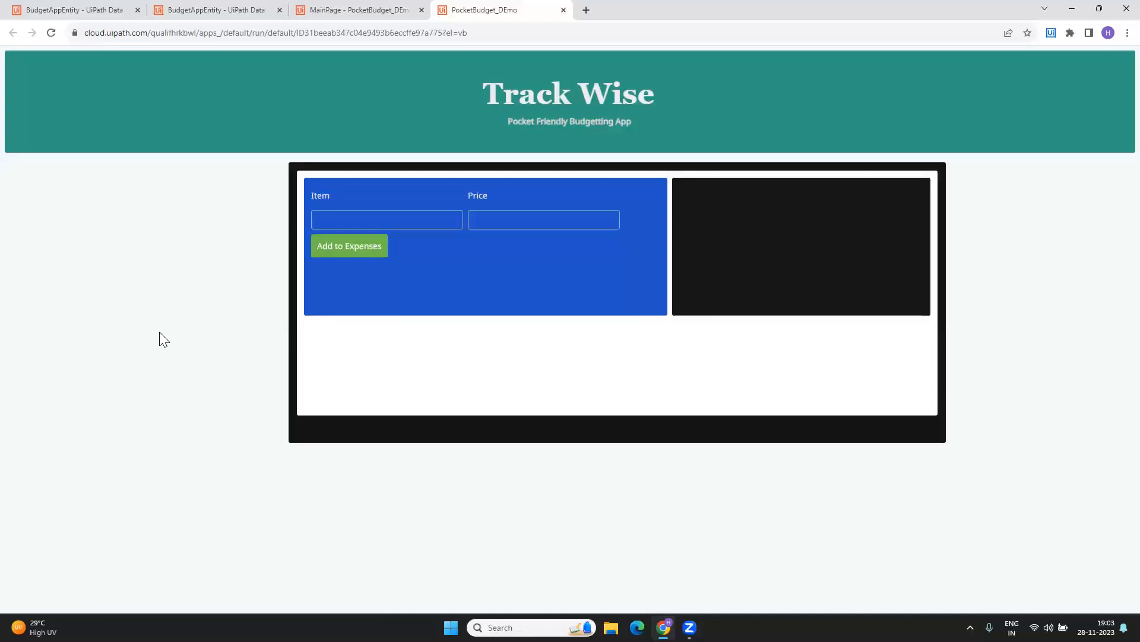
{"action": "left_click", "coordinate": [313, 218]}
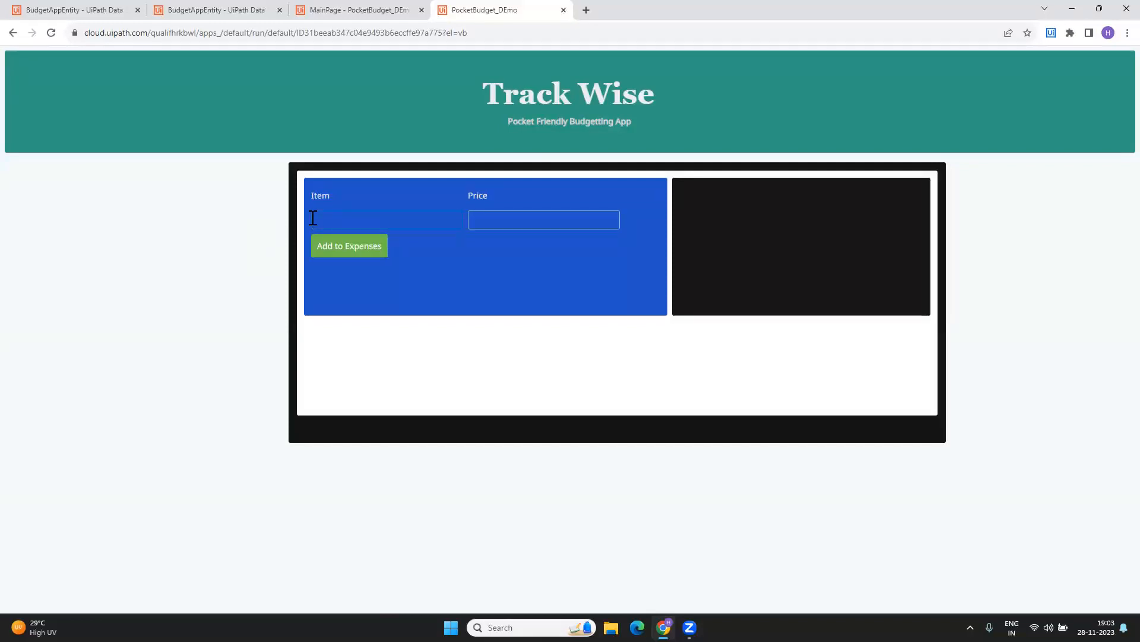
{"action": "type", "text": "Popcorn"}
{"action": "left_click", "coordinate": [522, 221]}
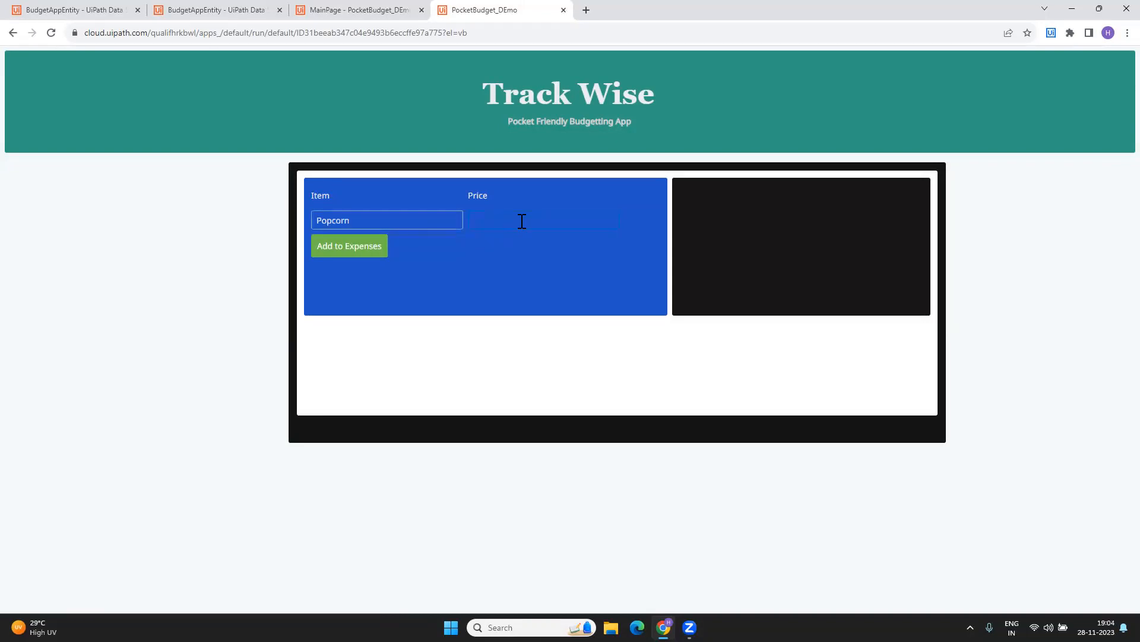
{"action": "left_click", "coordinate": [360, 249]}
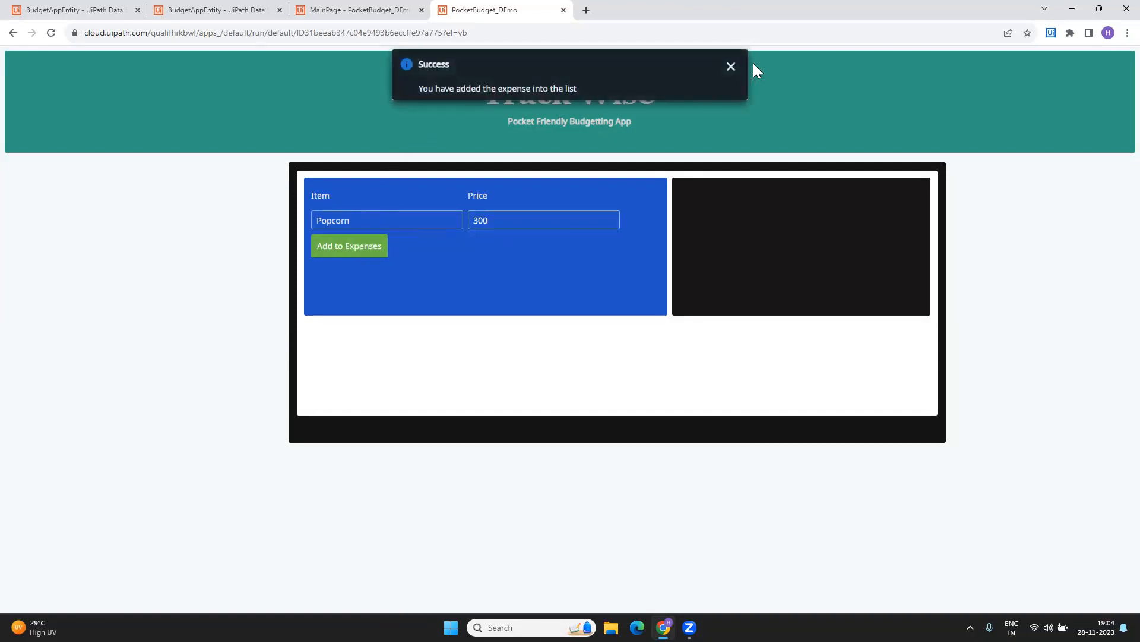
{"action": "left_click", "coordinate": [731, 67]}
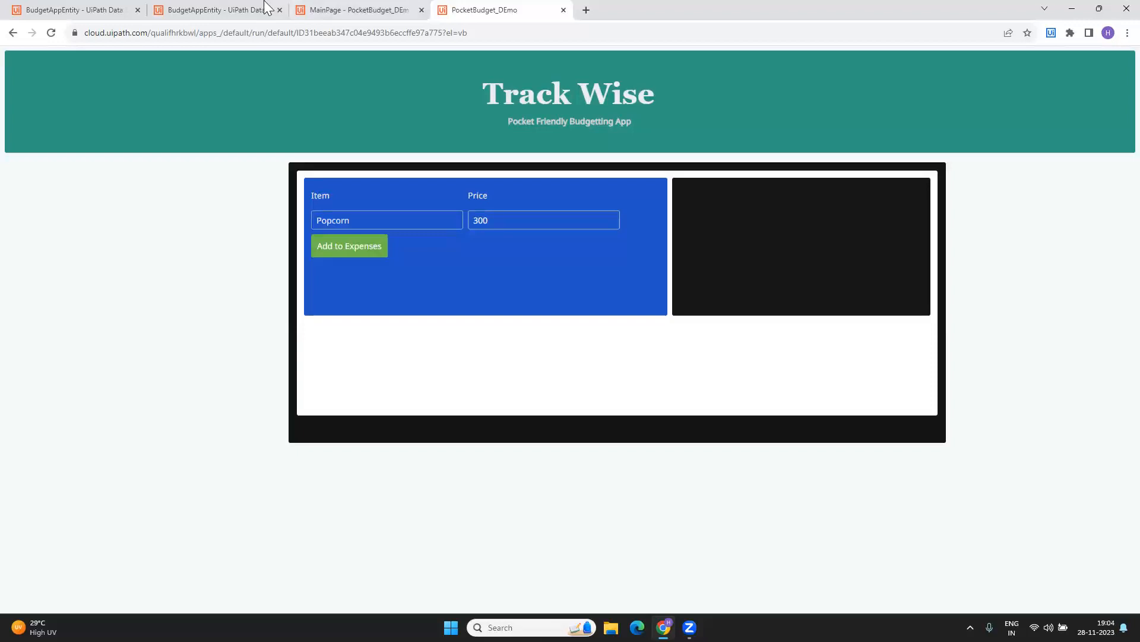
- Refresh the BudgetAppEntity data in Data Service, check for the Popcorn record, and return to the app preview
{"action": "left_click", "coordinate": [38, 8]}
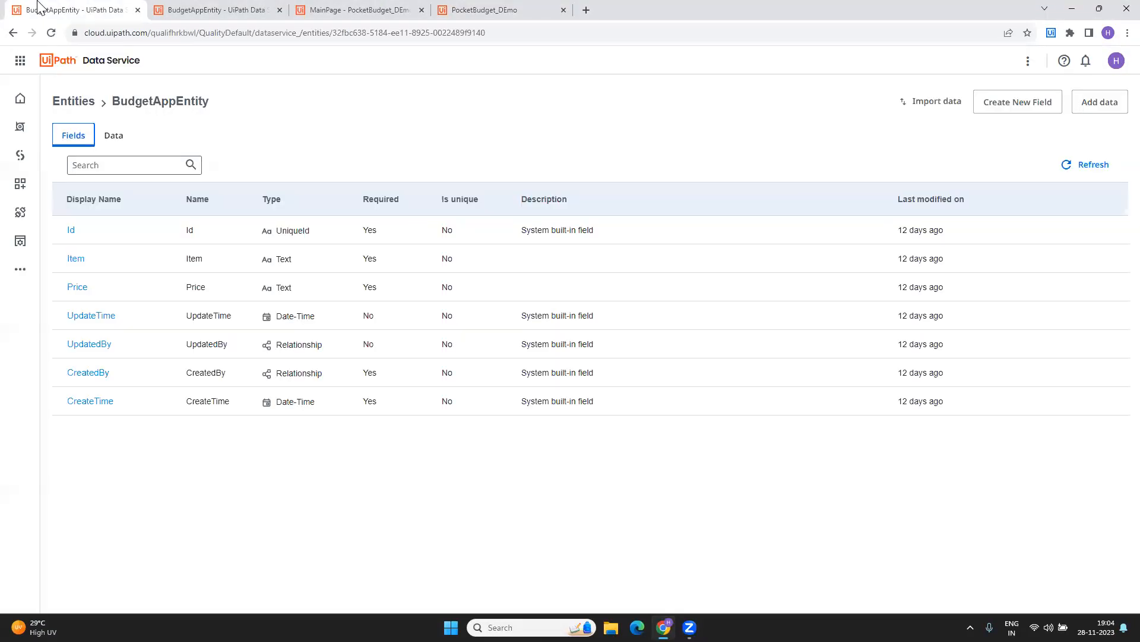
{"action": "left_click", "coordinate": [113, 139]}
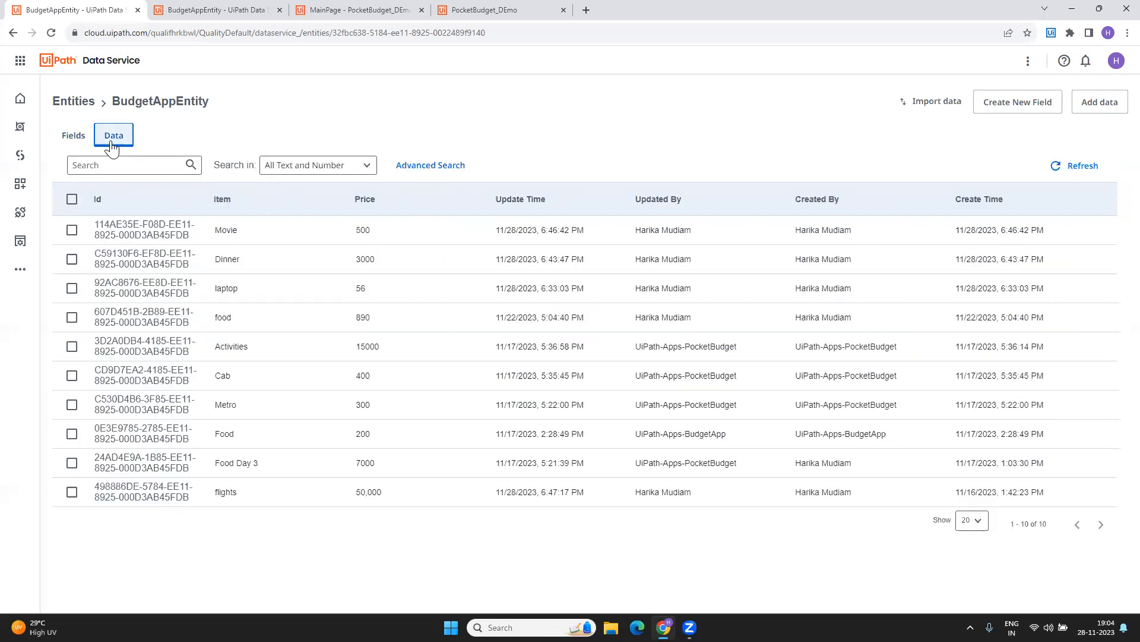
{"action": "left_click", "coordinate": [1071, 176]}
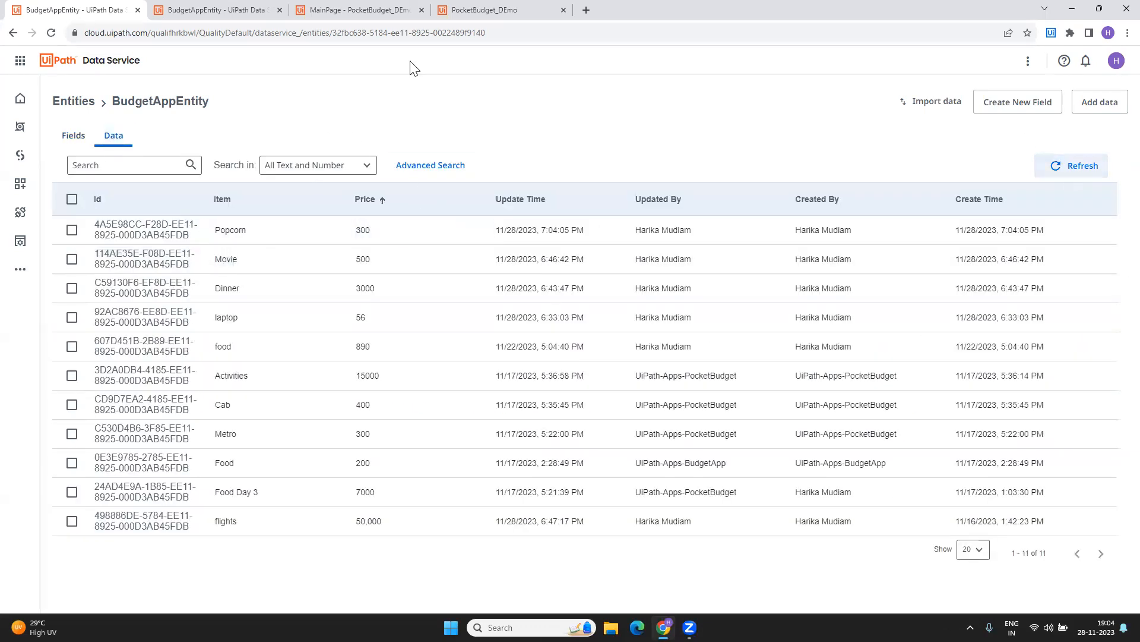
{"action": "left_click", "coordinate": [487, 8]}
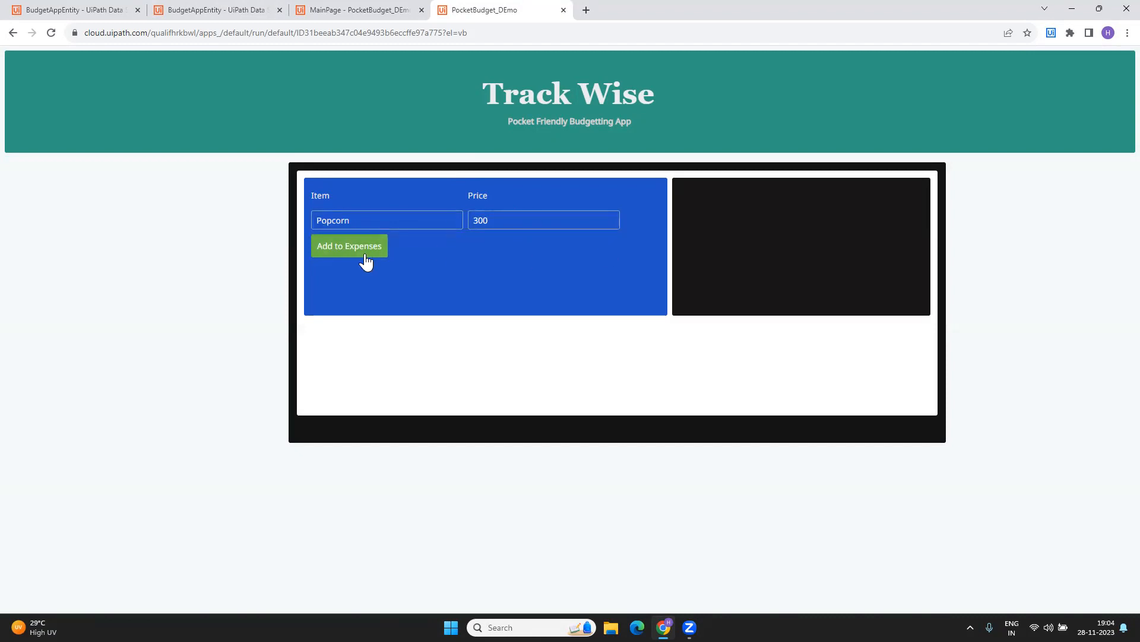
- Add a Reset Value action after the record creation in the Add to Expenses button's click rule
{"action": "left_click", "coordinate": [361, 10]}
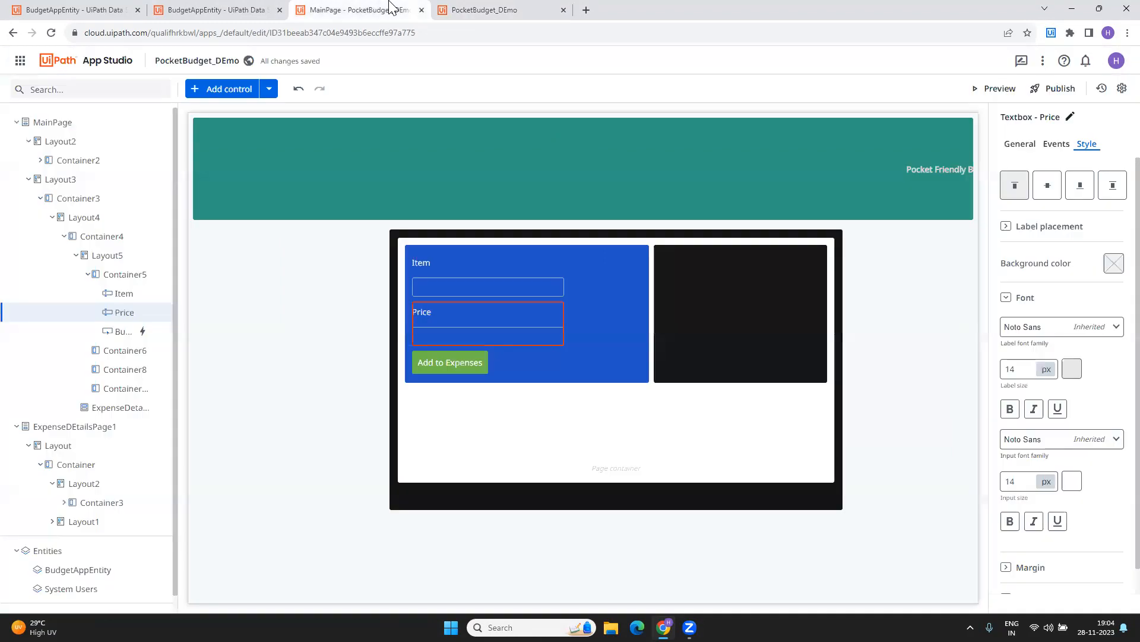
{"action": "left_click", "coordinate": [442, 369]}
{"action": "left_click", "coordinate": [1056, 144]}
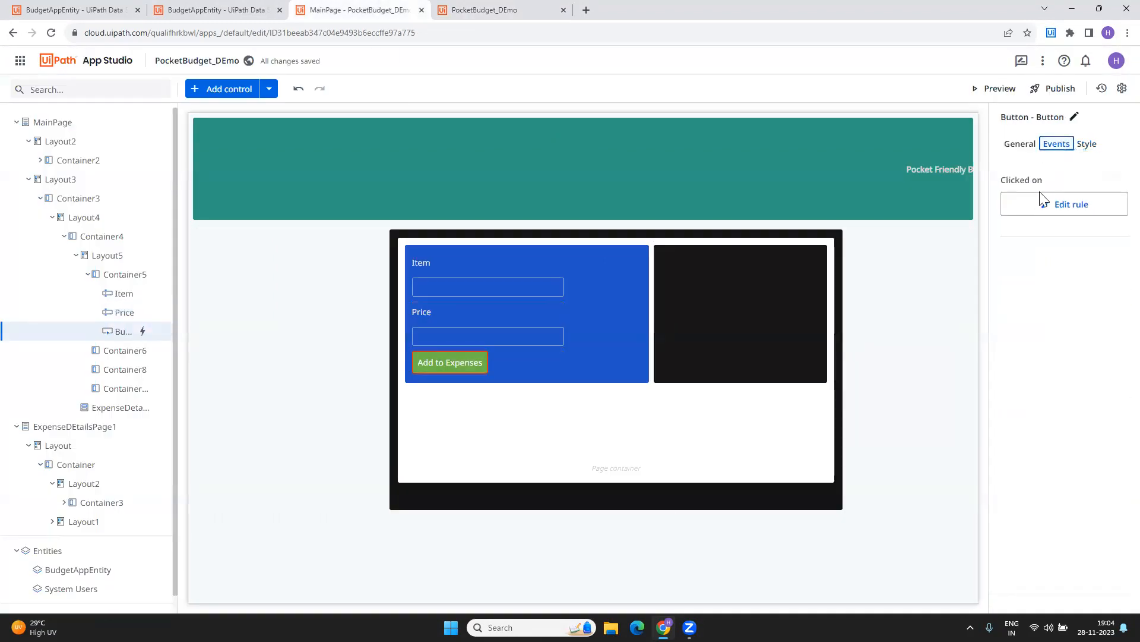
{"action": "left_click", "coordinate": [1037, 202]}
{"action": "left_click", "coordinate": [193, 387]}
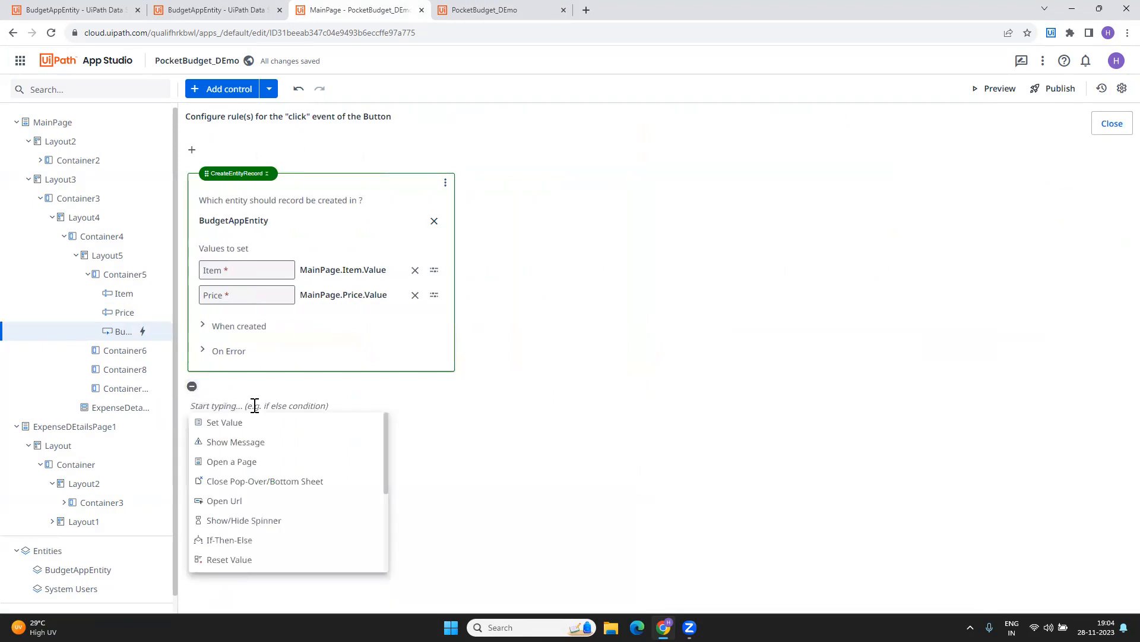
{"action": "scroll", "coordinate": [265, 542], "scroll_direction": "down", "scroll_amount": 1}
{"action": "left_click", "coordinate": [268, 500]}
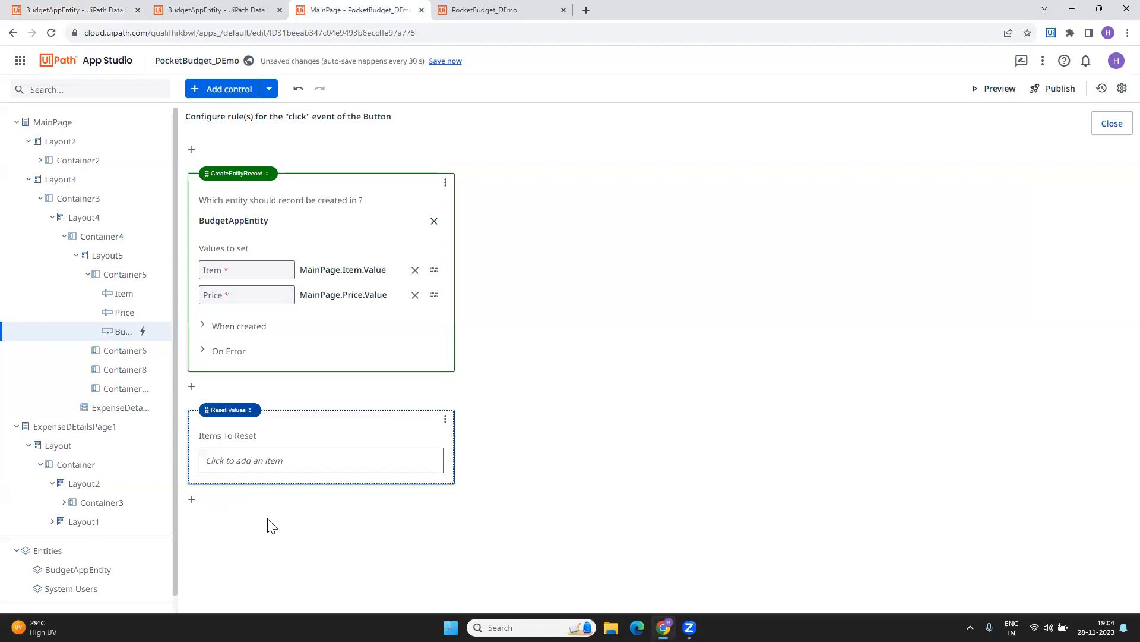
- Add MainPage.Item.value and MainPage.Price.value as the items to reset
{"action": "left_click", "coordinate": [280, 462]}
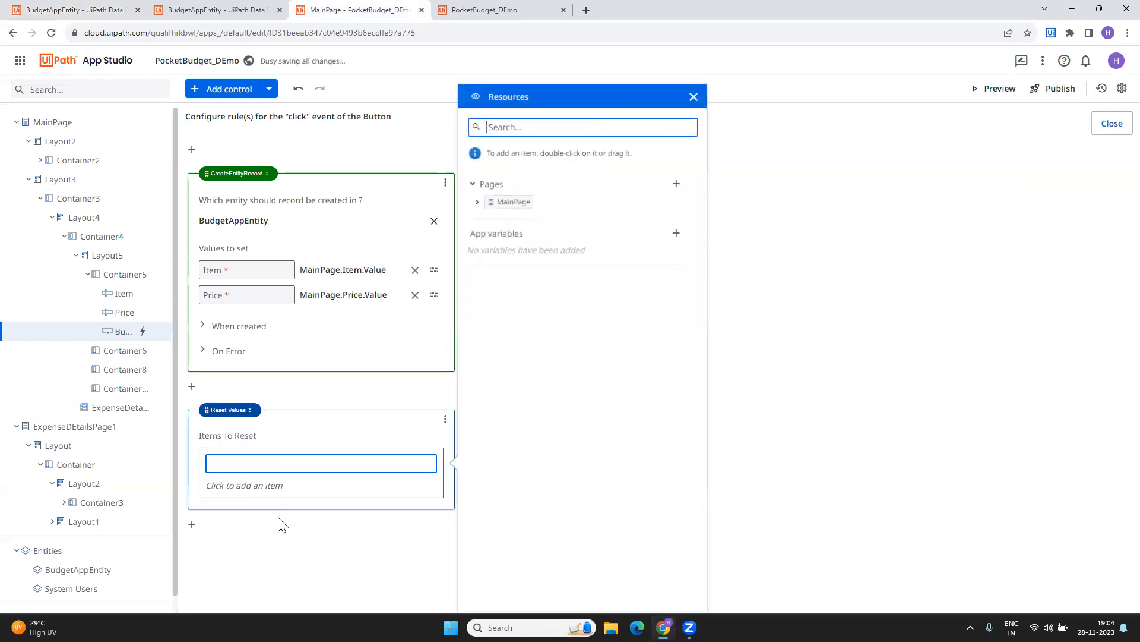
{"action": "left_click", "coordinate": [478, 202]}
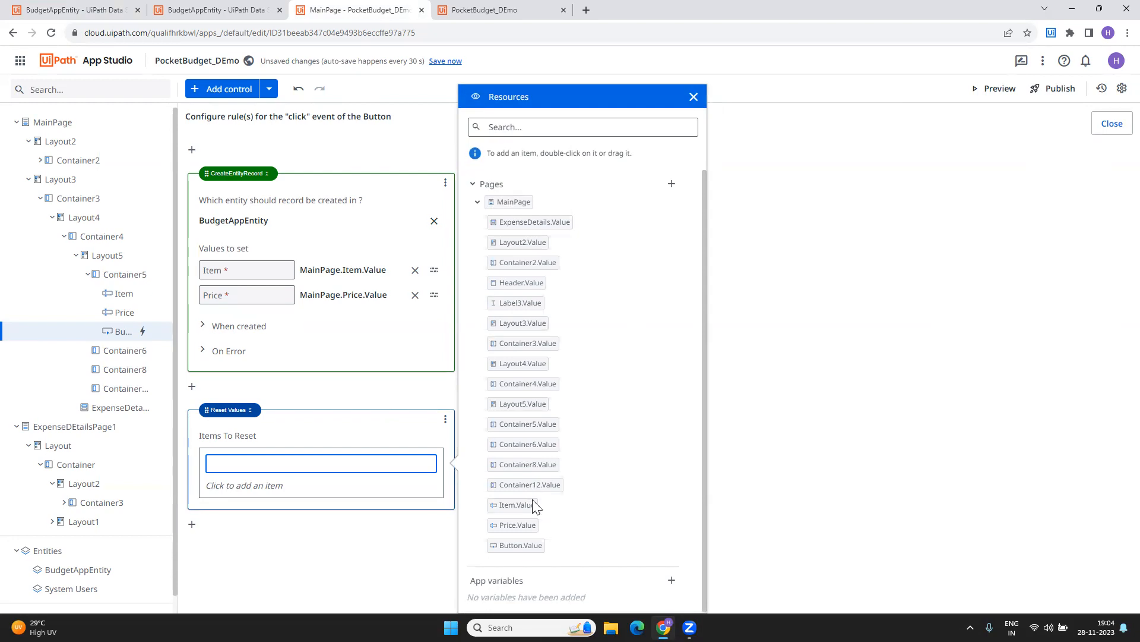
{"action": "double_click", "coordinate": [516, 506]}
{"action": "left_click", "coordinate": [225, 492]}
{"action": "double_click", "coordinate": [509, 530]}
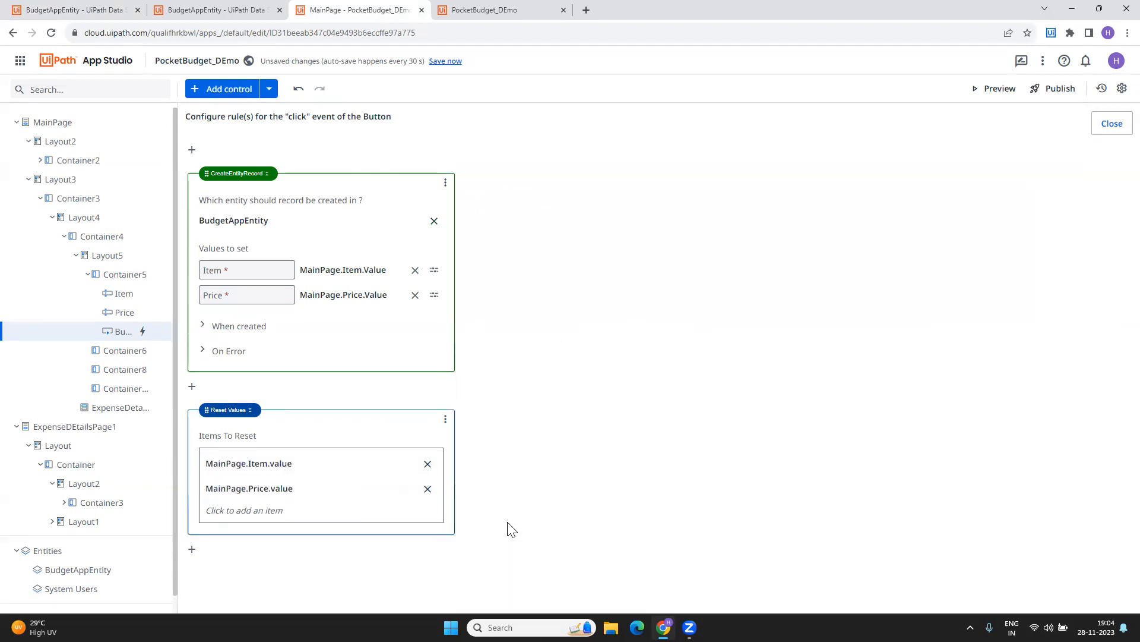
- Close the rule editor and launch a fresh preview of the app, closing the old preview tab
{"action": "left_click", "coordinate": [1115, 132]}
{"action": "left_click", "coordinate": [1010, 89]}
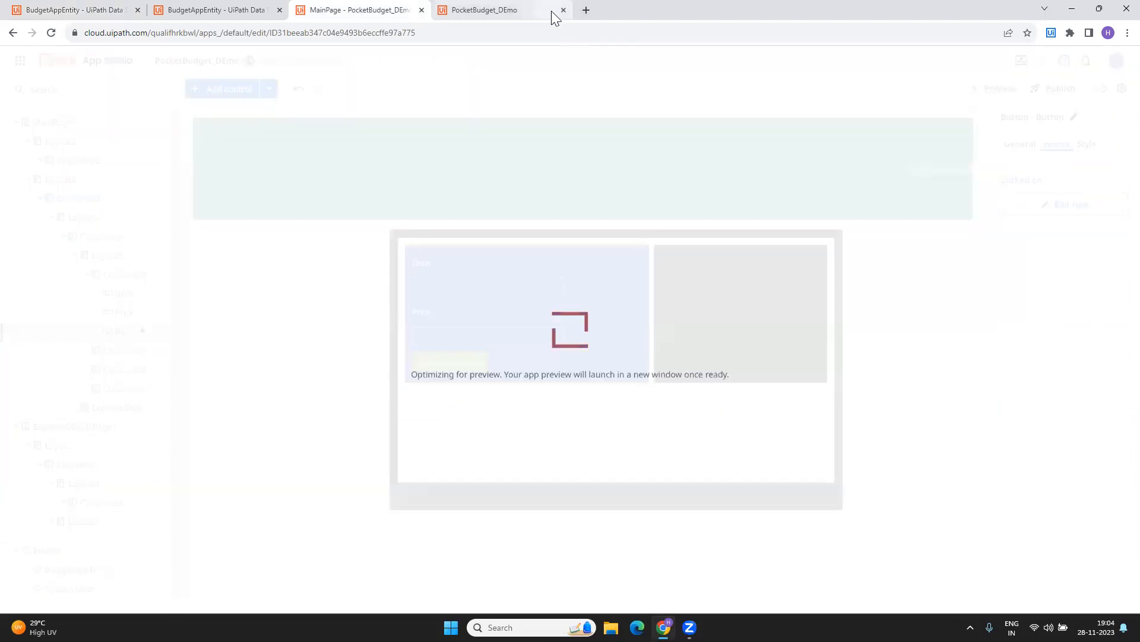
{"action": "left_click", "coordinate": [563, 10]}
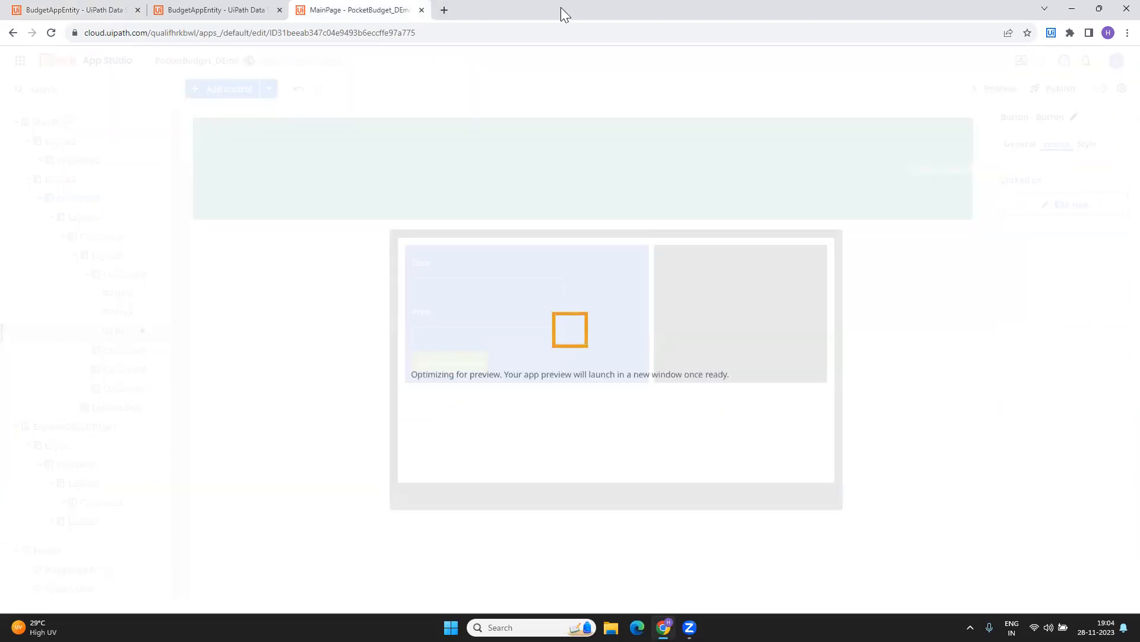
- Delete the Popcorn record from the BudgetAppEntity data in Data Service
{"action": "left_click", "coordinate": [199, 9]}
{"action": "left_click", "coordinate": [93, 8]}
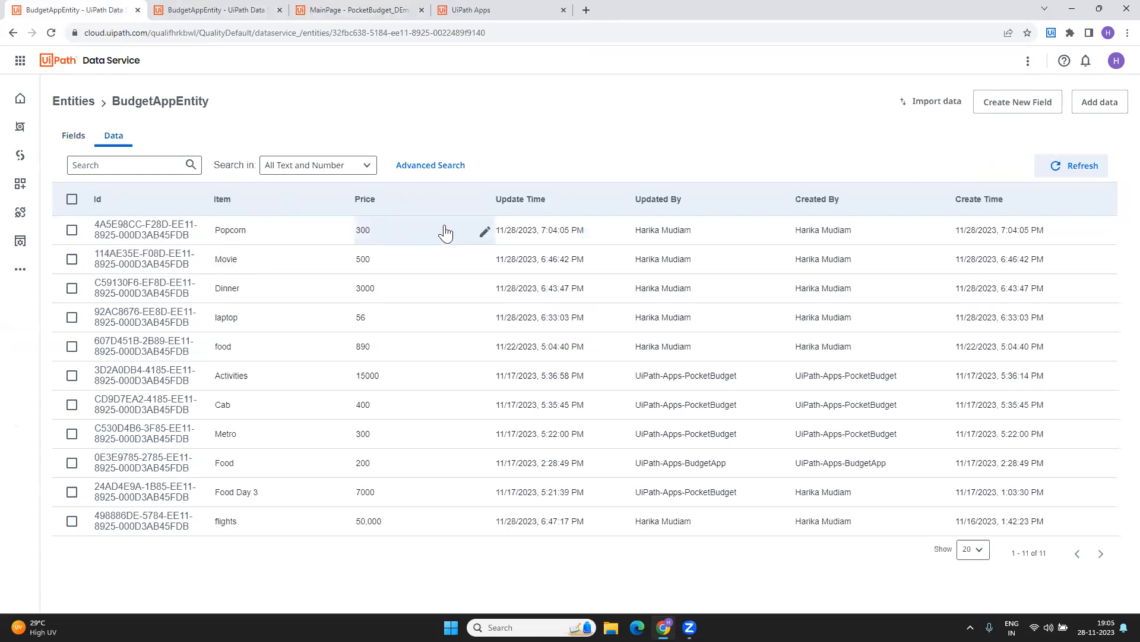
{"action": "left_click", "coordinate": [71, 230]}
{"action": "left_click", "coordinate": [1078, 166]}
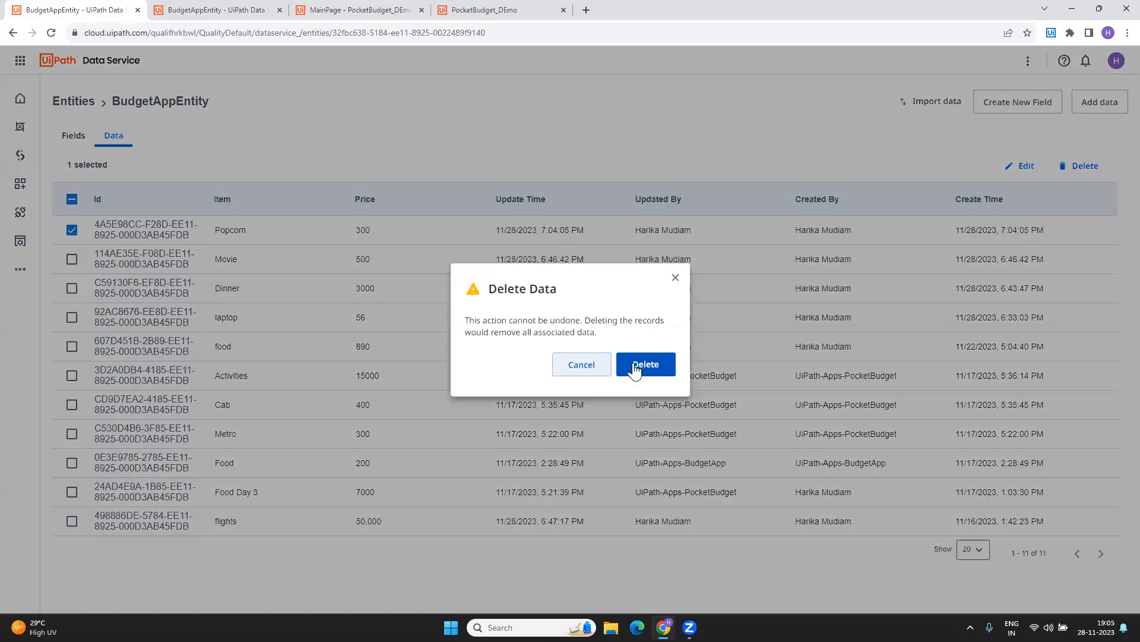
{"action": "key", "text": "Return"}
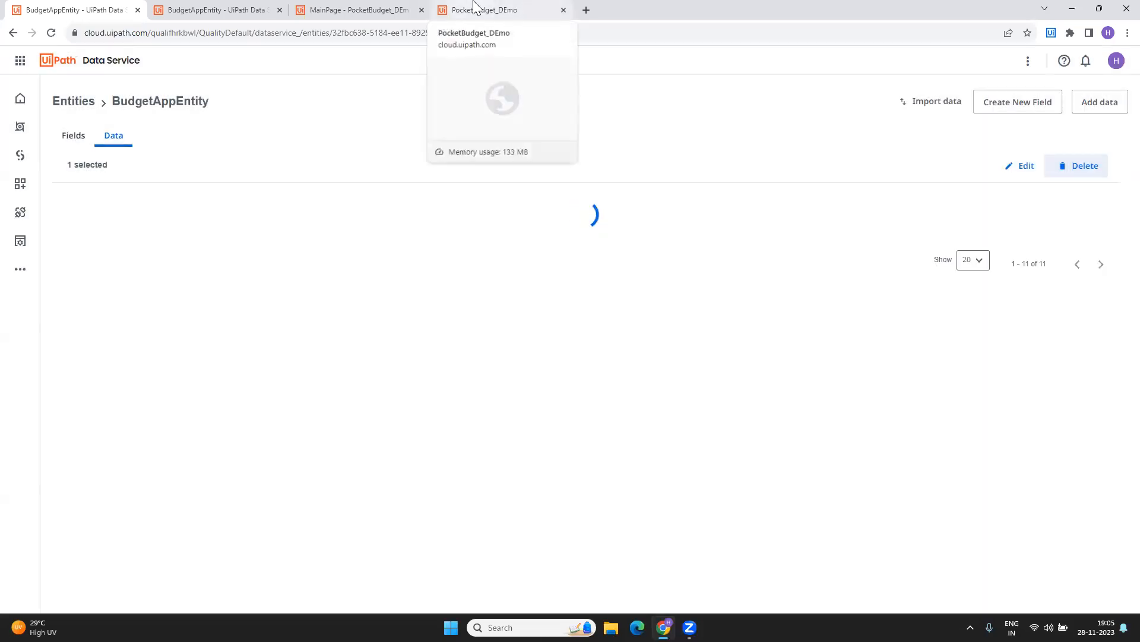
- Enter Popcorn as the item in the new app preview
{"action": "left_click", "coordinate": [475, 7]}
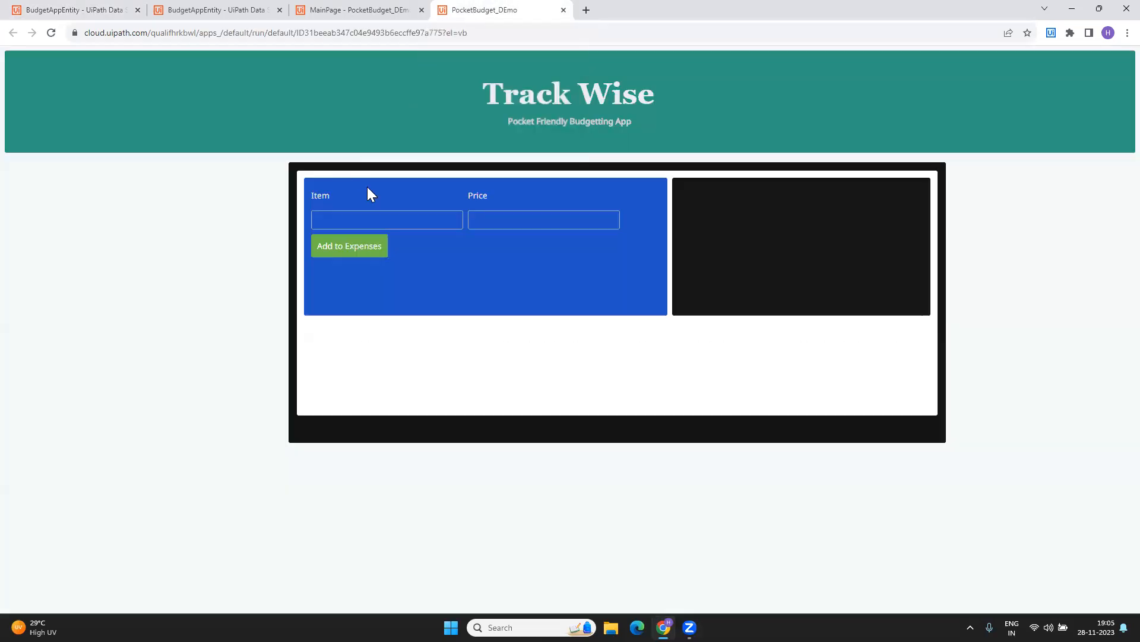
{"action": "left_click", "coordinate": [353, 224]}
{"action": "type", "text": "Popcorn"}
- Refresh the BudgetAppEntity data and search its records for popcorn
{"action": "left_click", "coordinate": [48, 9]}
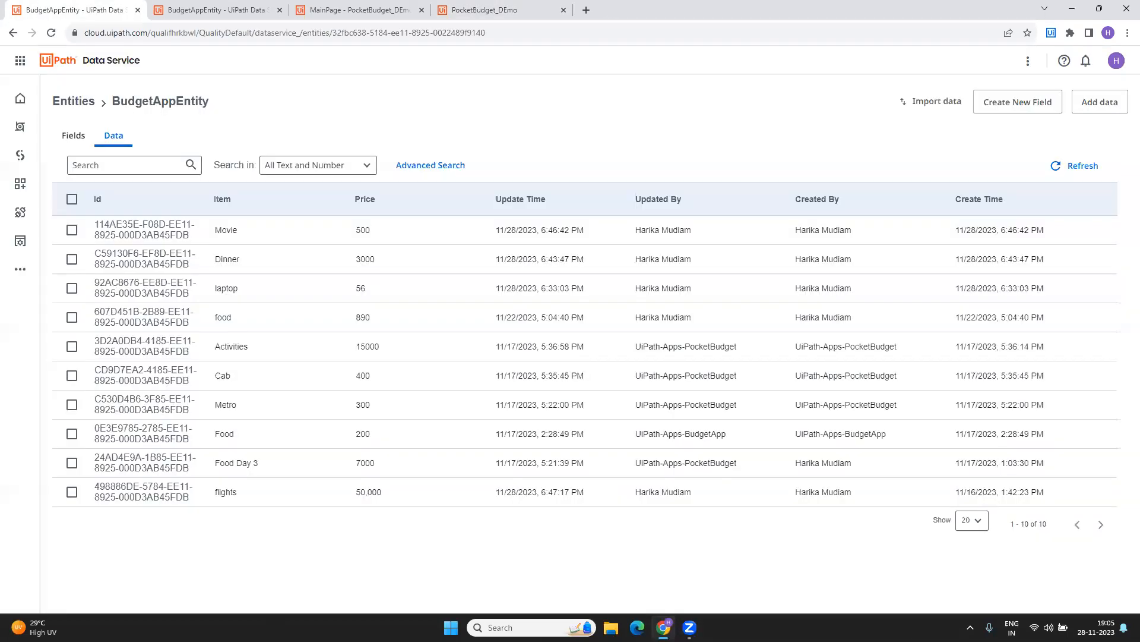
{"action": "left_click", "coordinate": [1077, 166]}
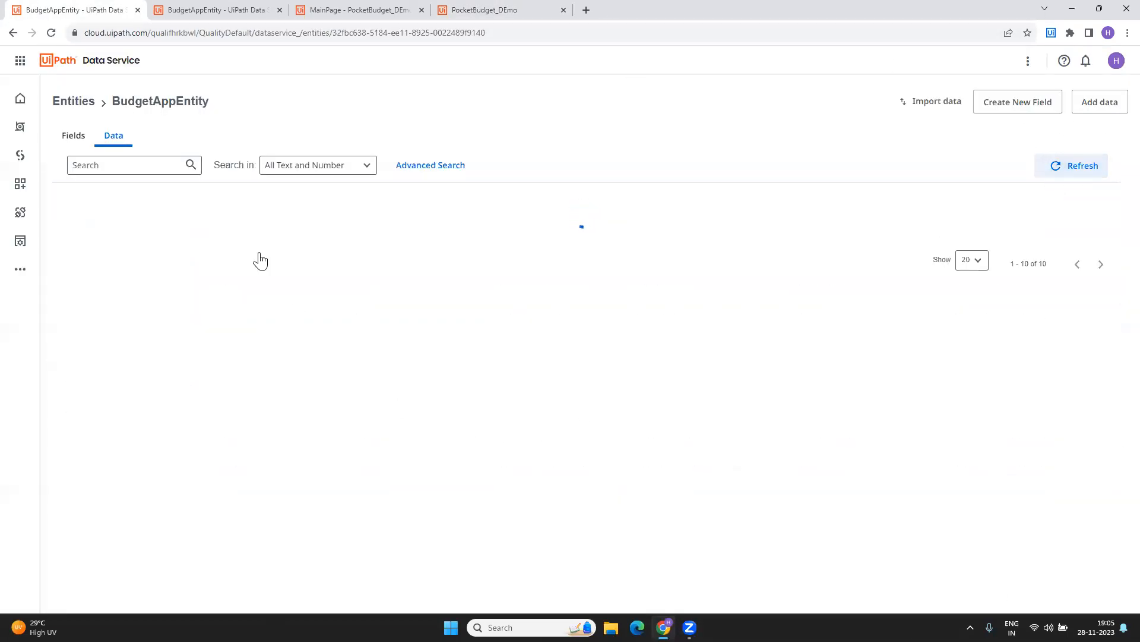
{"action": "left_click", "coordinate": [117, 162]}
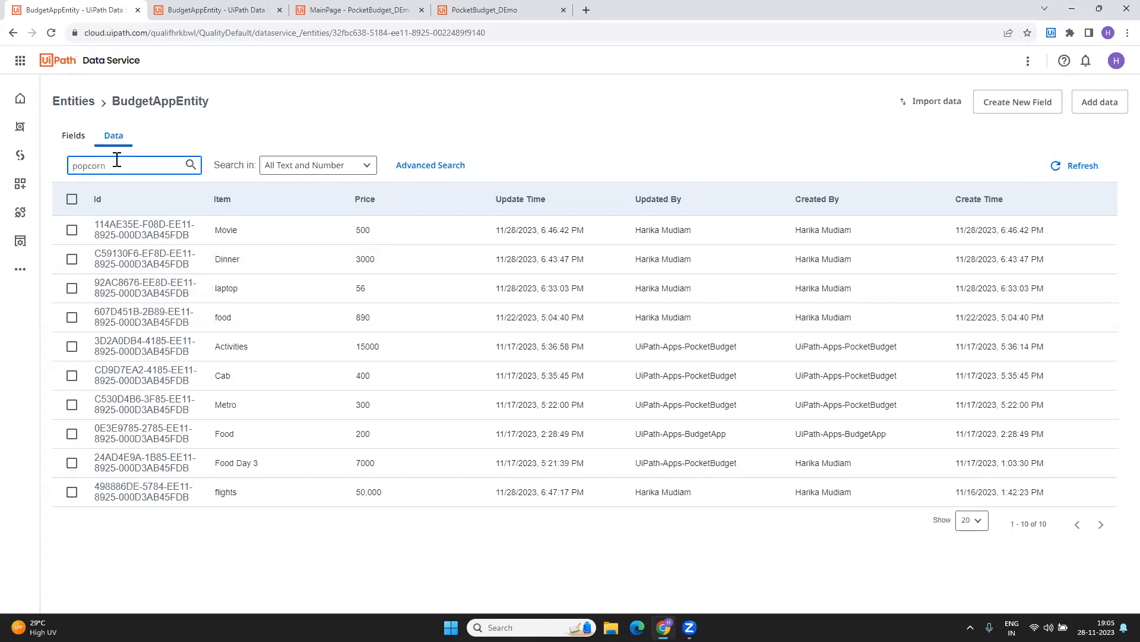
{"action": "key", "text": "Return"}
{"action": "left_click", "coordinate": [1076, 165]}
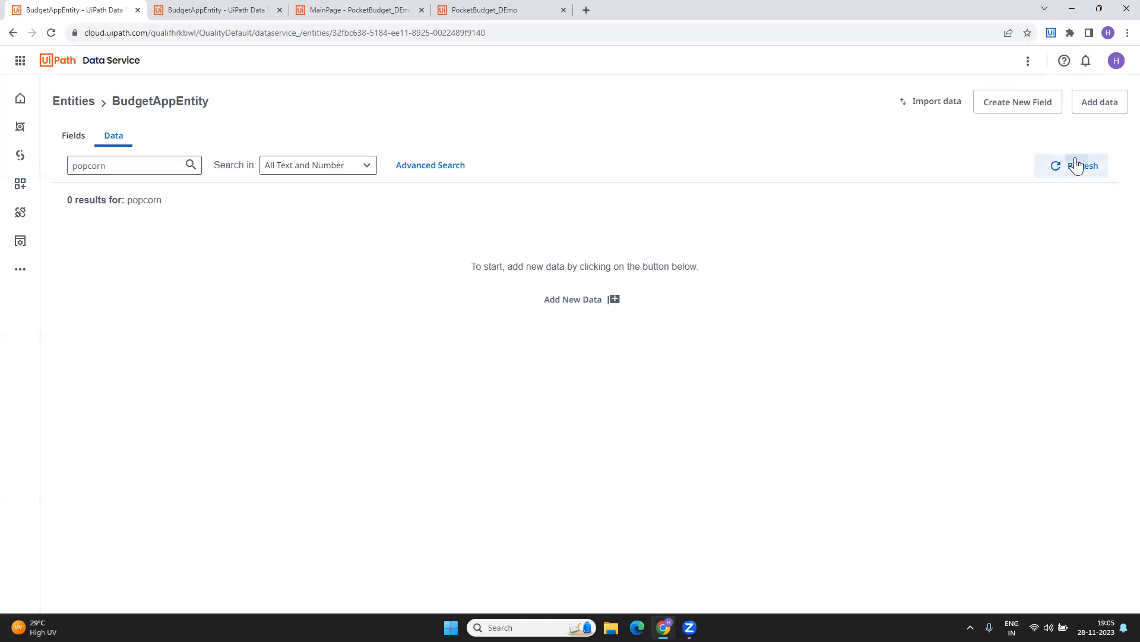
- Return to the app preview and add the Popcorn expense with a price of 300
{"action": "left_click", "coordinate": [522, 9]}
{"action": "left_click", "coordinate": [514, 214]}
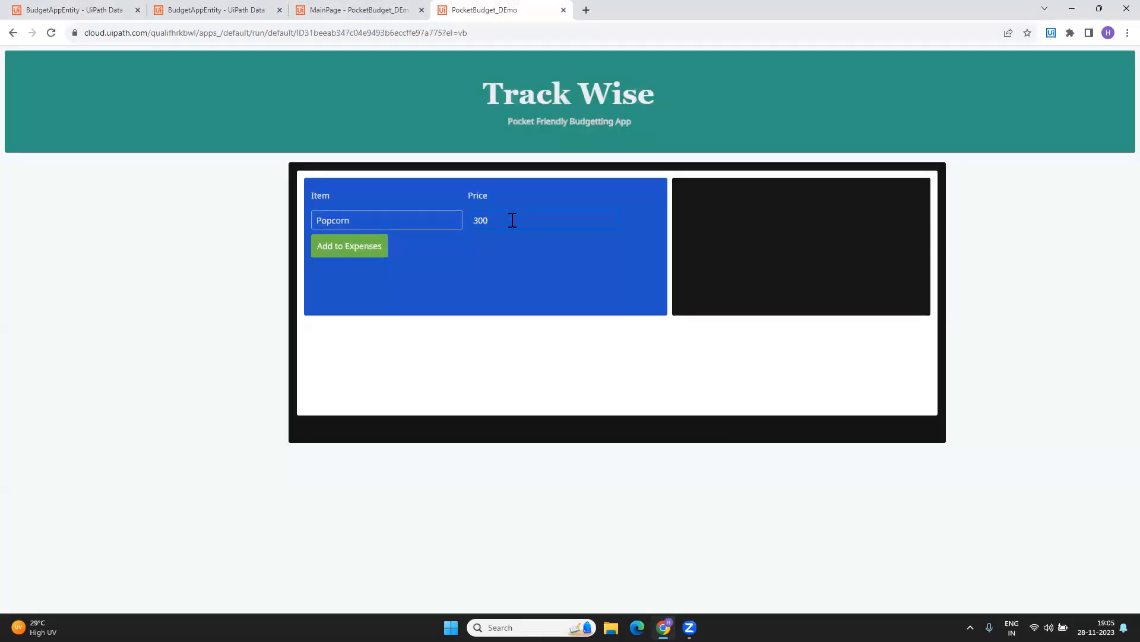
{"action": "left_click", "coordinate": [348, 255]}
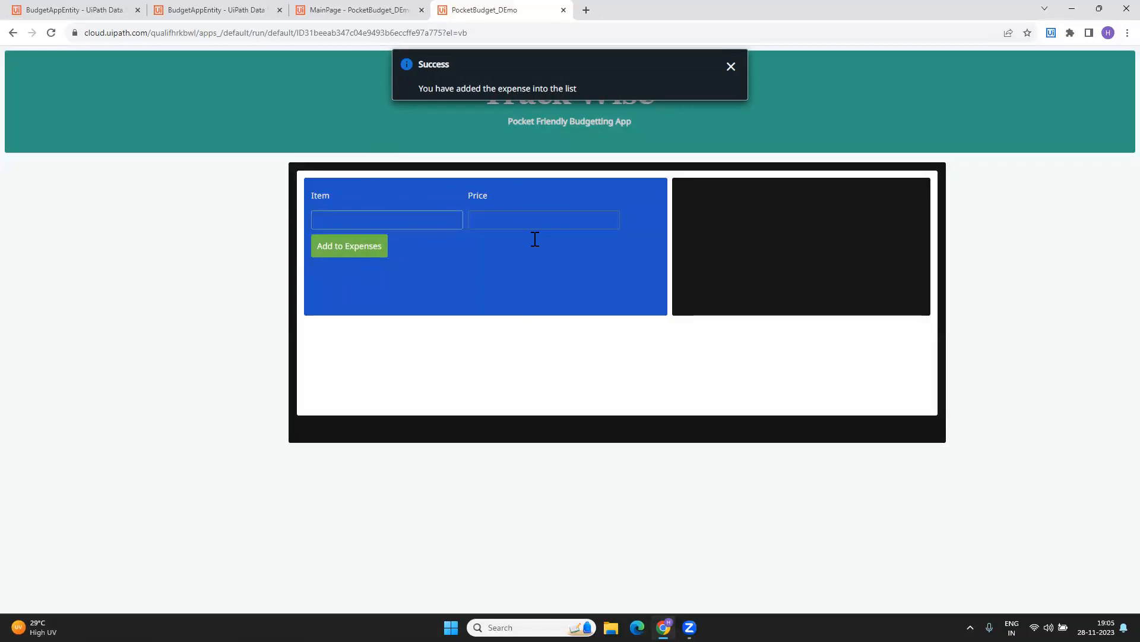
- Switch to Data Service and refresh the BudgetAppEntity data to check for the new popcorn record
{"action": "left_click", "coordinate": [94, 7]}
{"action": "left_click", "coordinate": [192, 169]}
{"action": "left_click", "coordinate": [1041, 176]}
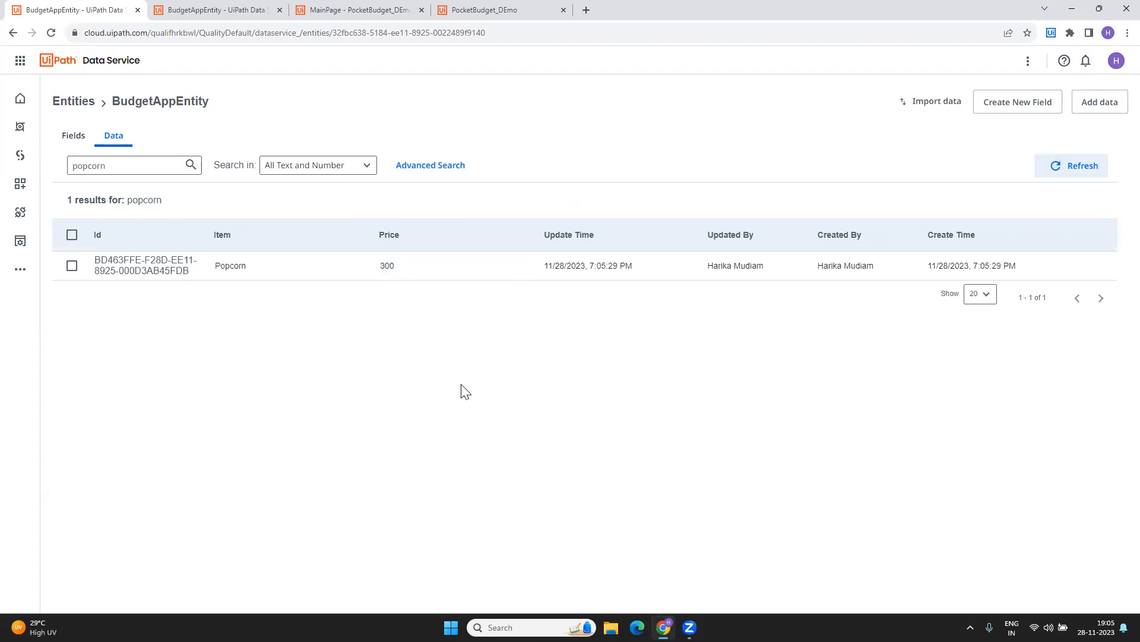
{"action": "left_click", "coordinate": [525, 8]}
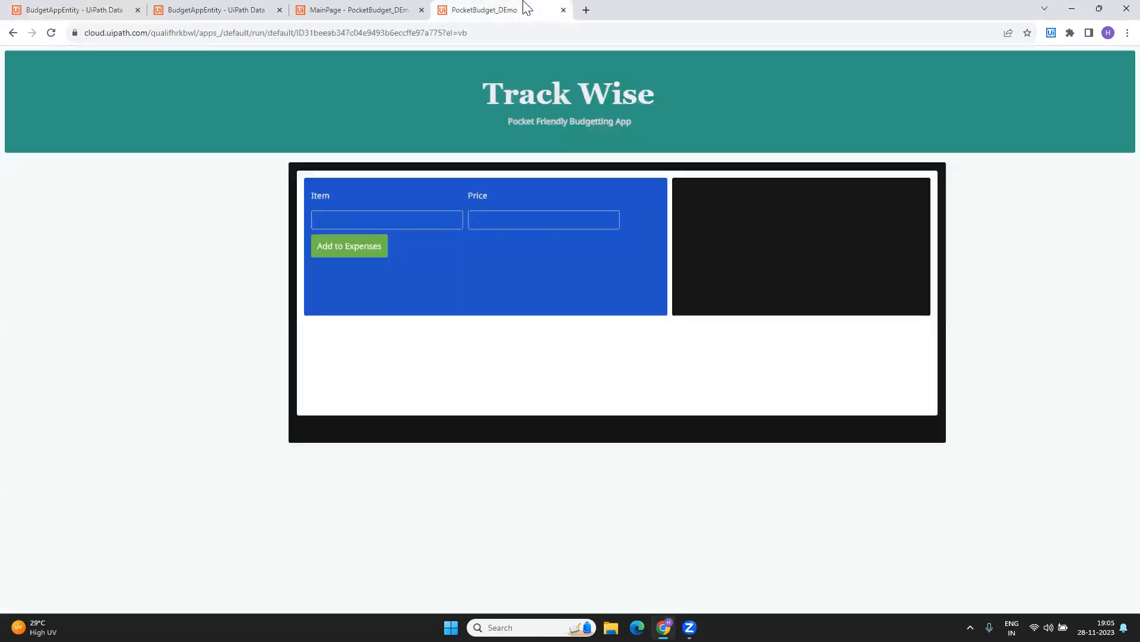
{"action": "left_click", "coordinate": [364, 9]}
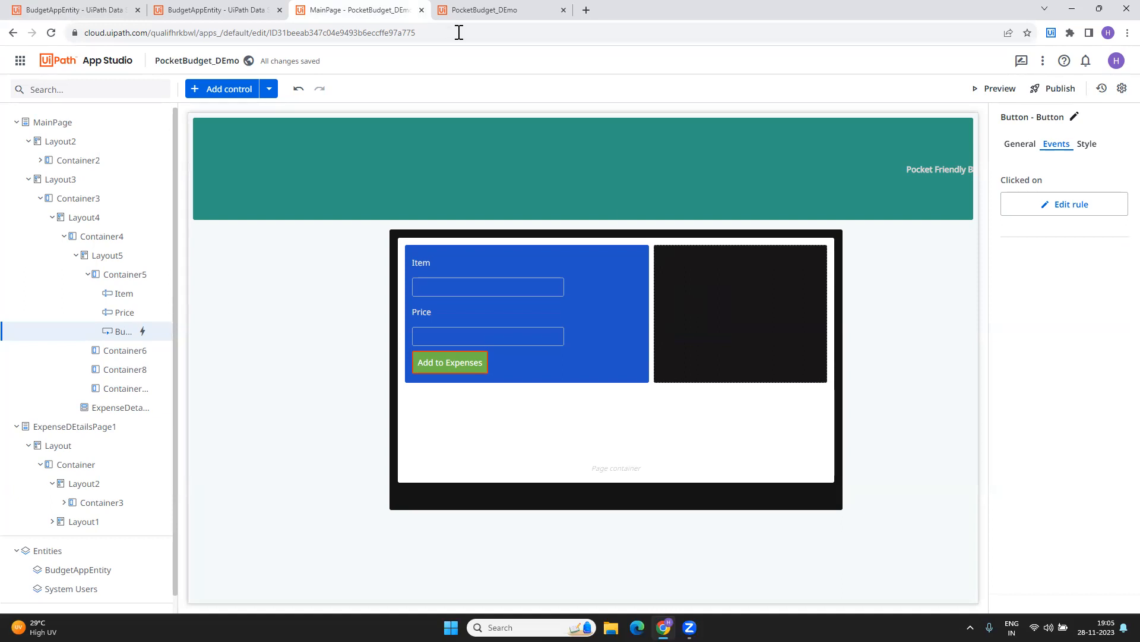
{"action": "left_click", "coordinate": [205, 10]}
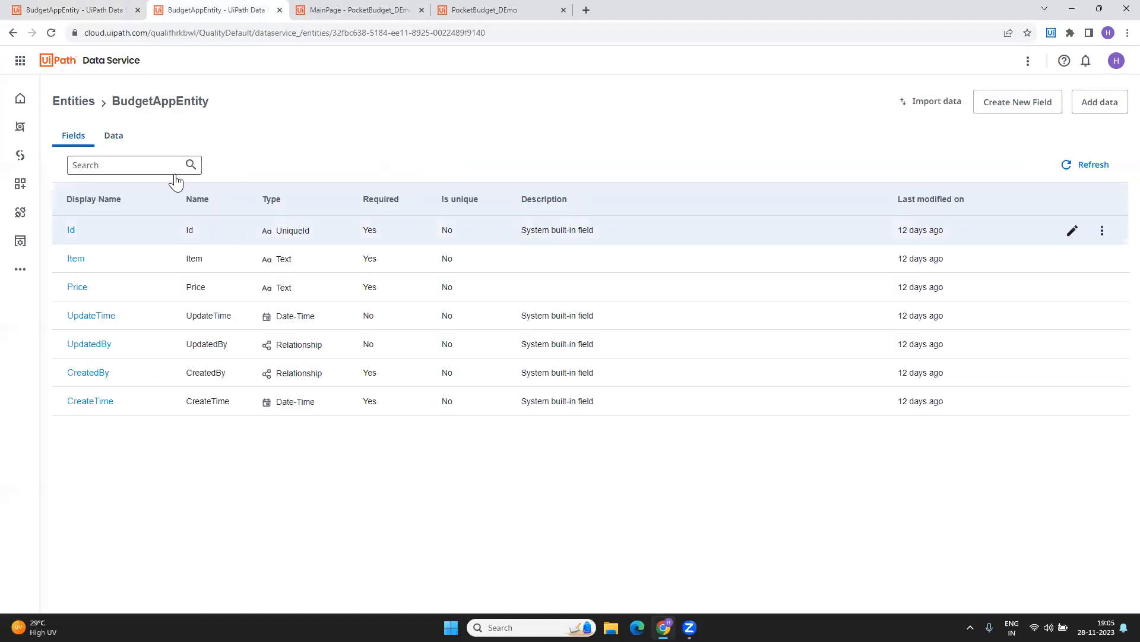
{"action": "left_click", "coordinate": [39, 9]}
{"action": "left_click", "coordinate": [172, 9]}
- From App Studio, return to the UiPath Apps project list, open the PocketBudget app for editing, and close the PocketBudget_DEmo preview
{"action": "left_click", "coordinate": [322, 7]}
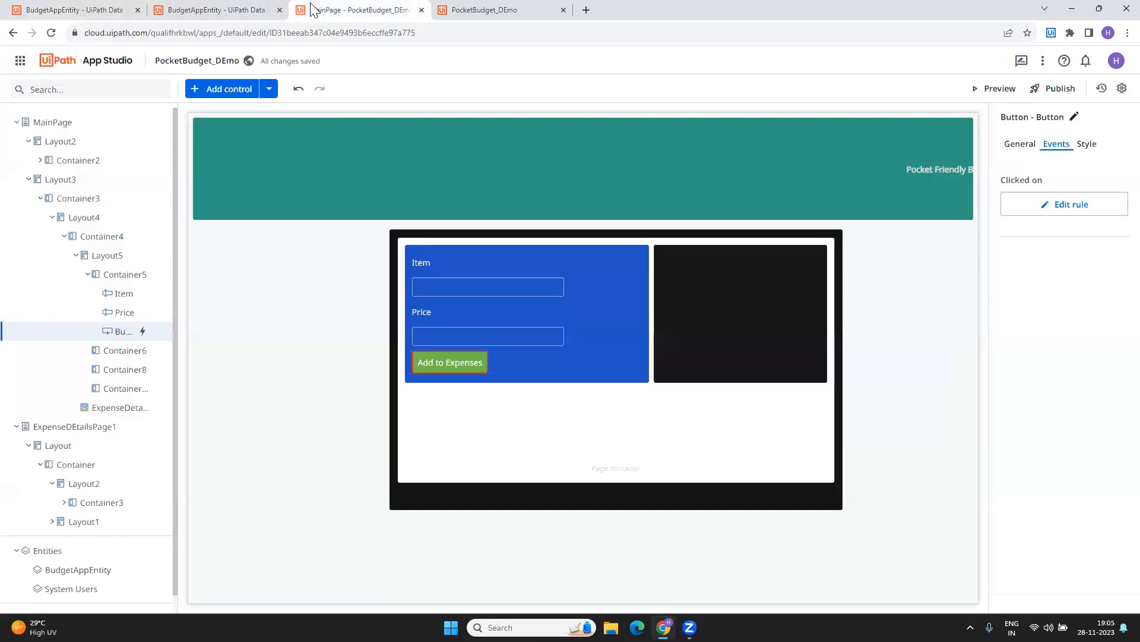
{"action": "left_click", "coordinate": [19, 60]}
{"action": "left_click", "coordinate": [42, 190]}
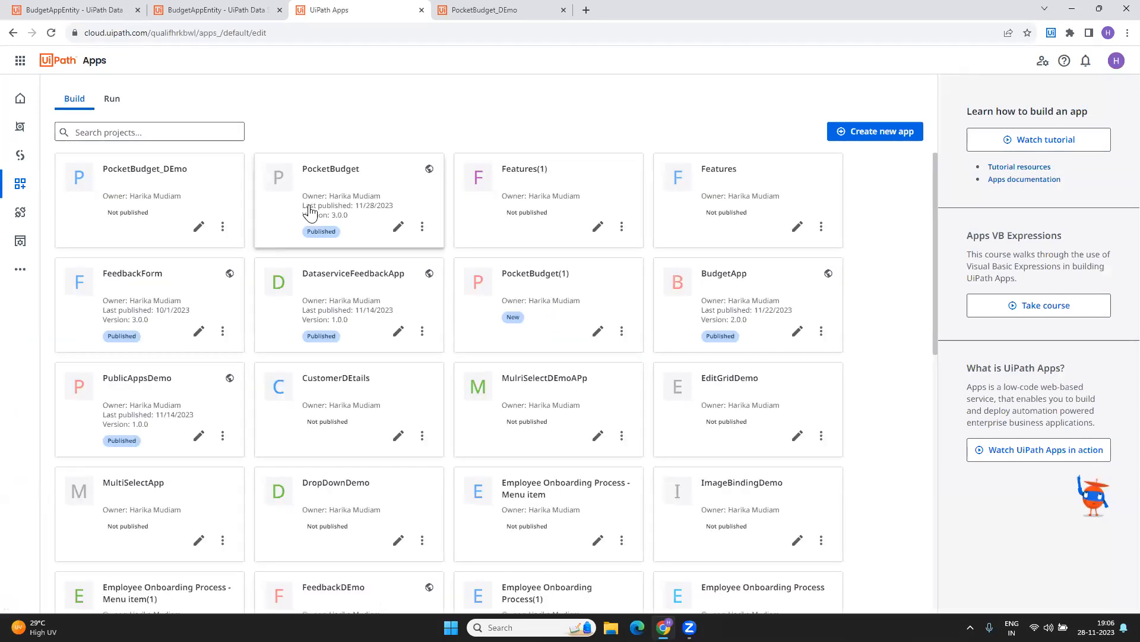
{"action": "left_click", "coordinate": [399, 227]}
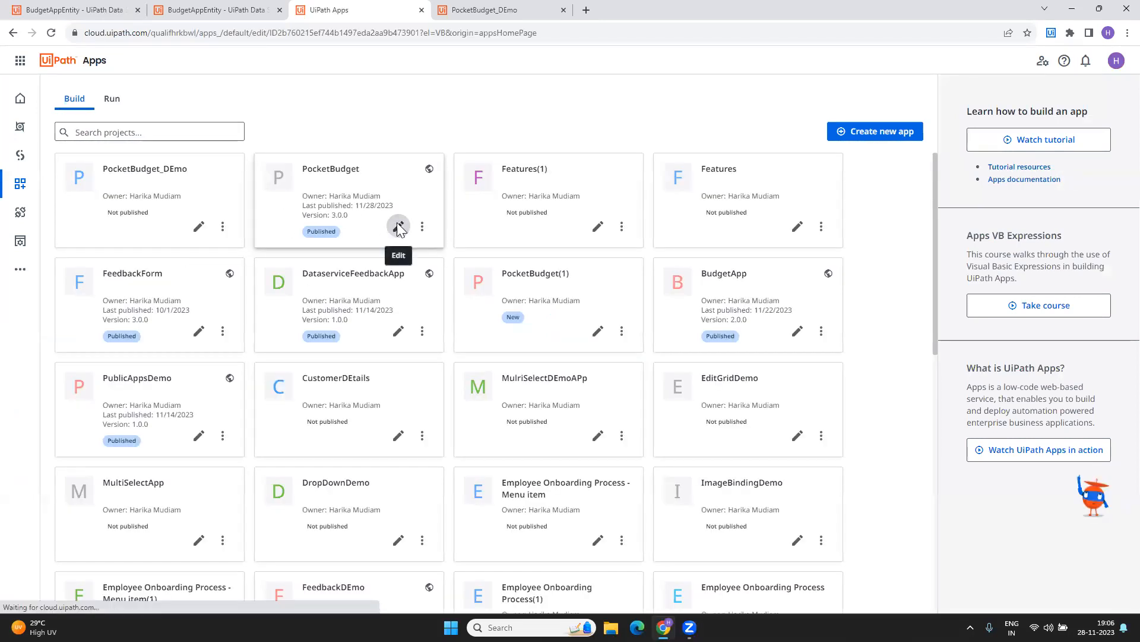
{"action": "left_click", "coordinate": [558, 9]}
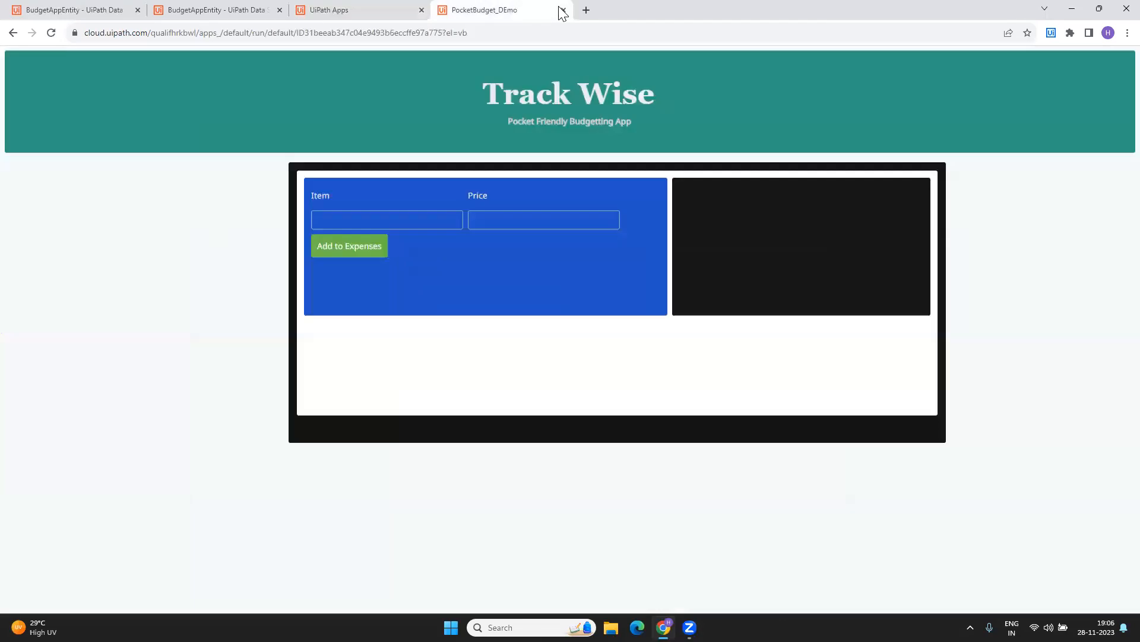
{"action": "left_click", "coordinate": [560, 10]}
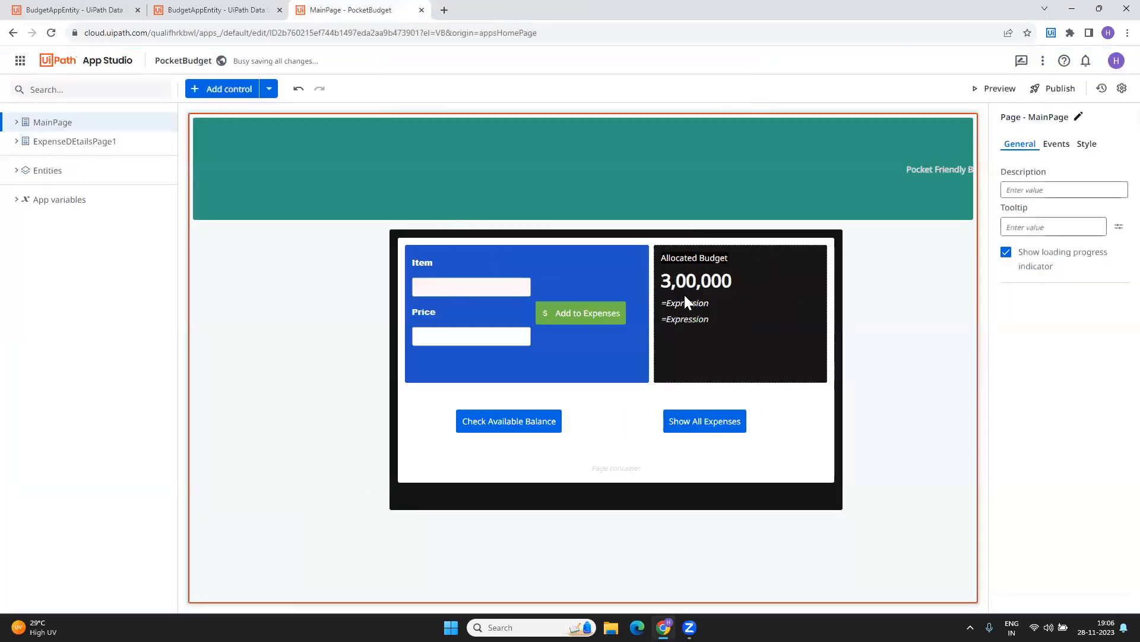
- Inspect the Allocated Budget, budget amount, and two expression labels in PocketBudget, along with the Check Available Balance button
{"action": "left_click", "coordinate": [704, 257]}
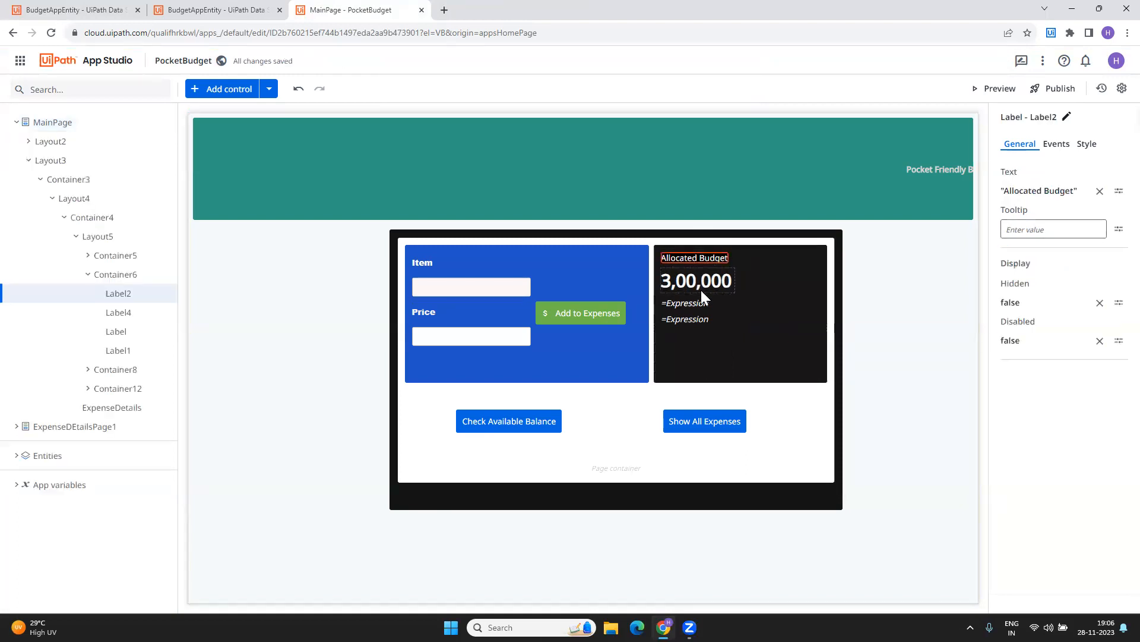
{"action": "left_click", "coordinate": [702, 291]}
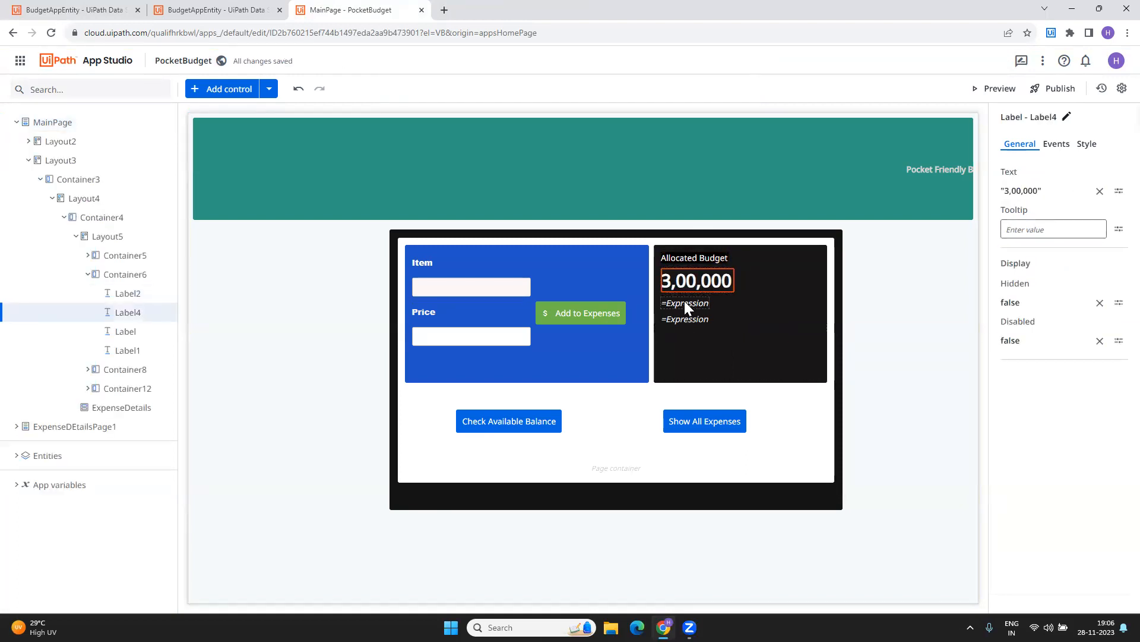
{"action": "left_click", "coordinate": [501, 425]}
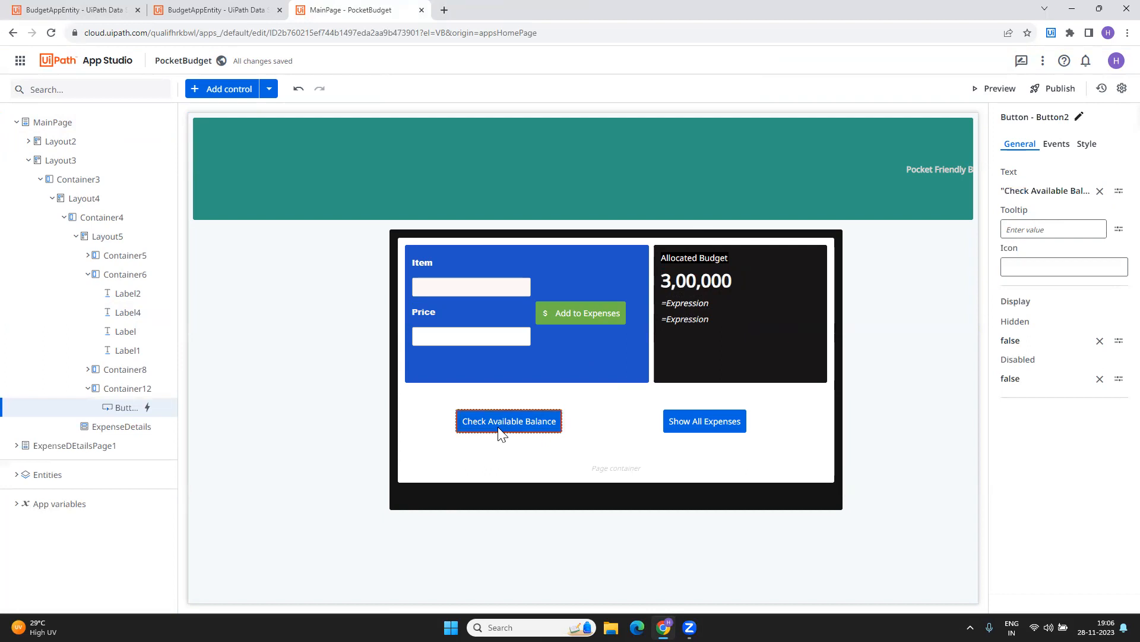
{"action": "left_click", "coordinate": [693, 303]}
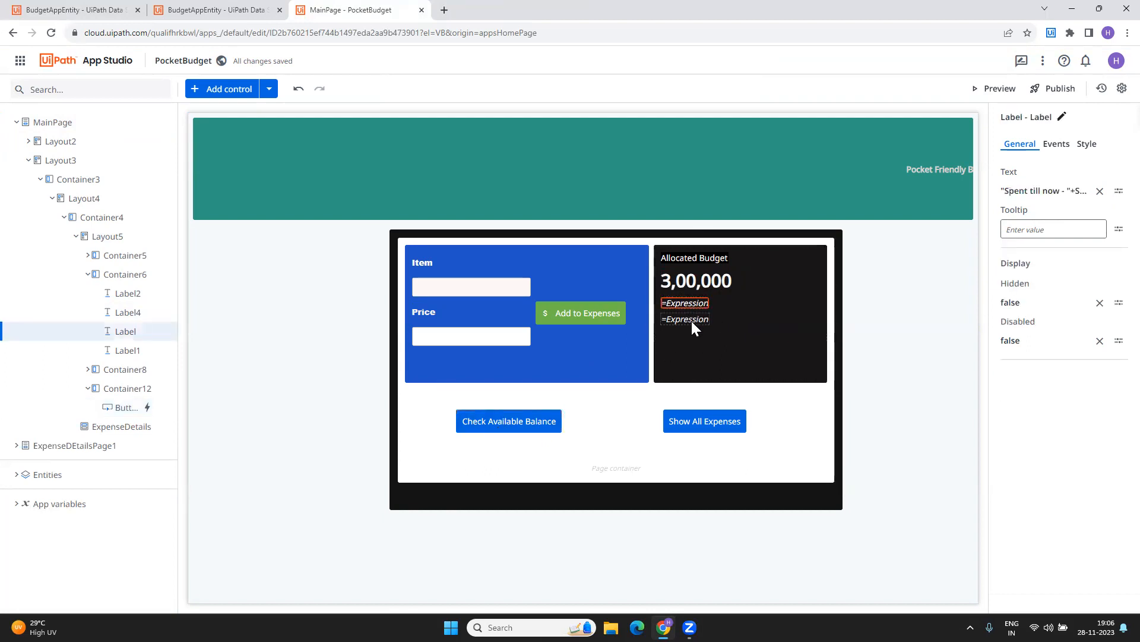
{"action": "left_click", "coordinate": [691, 321]}
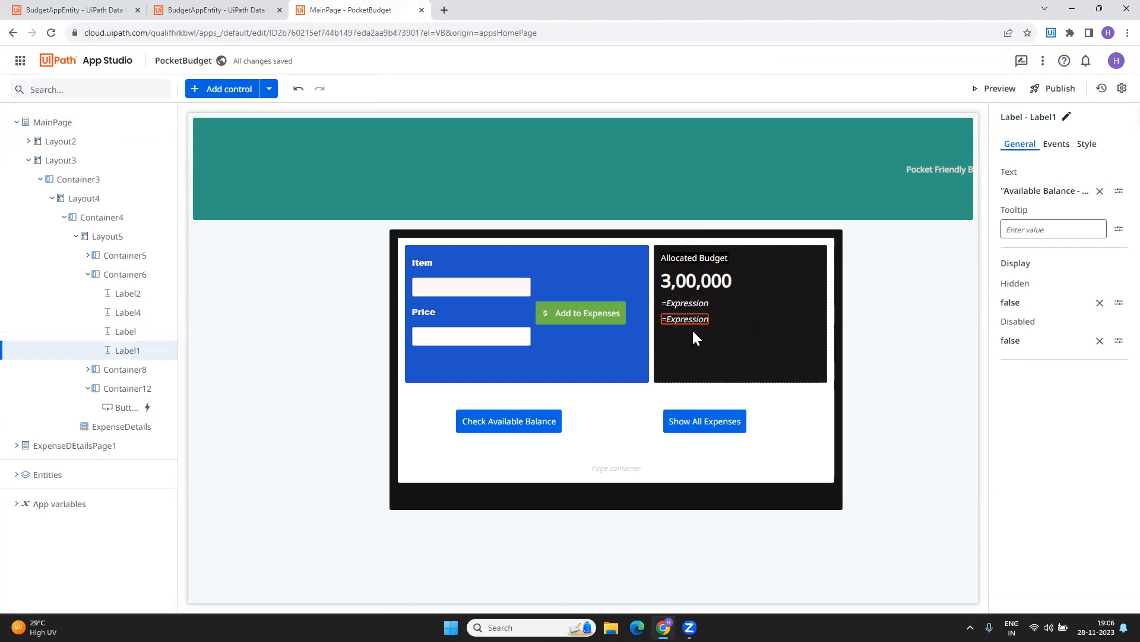